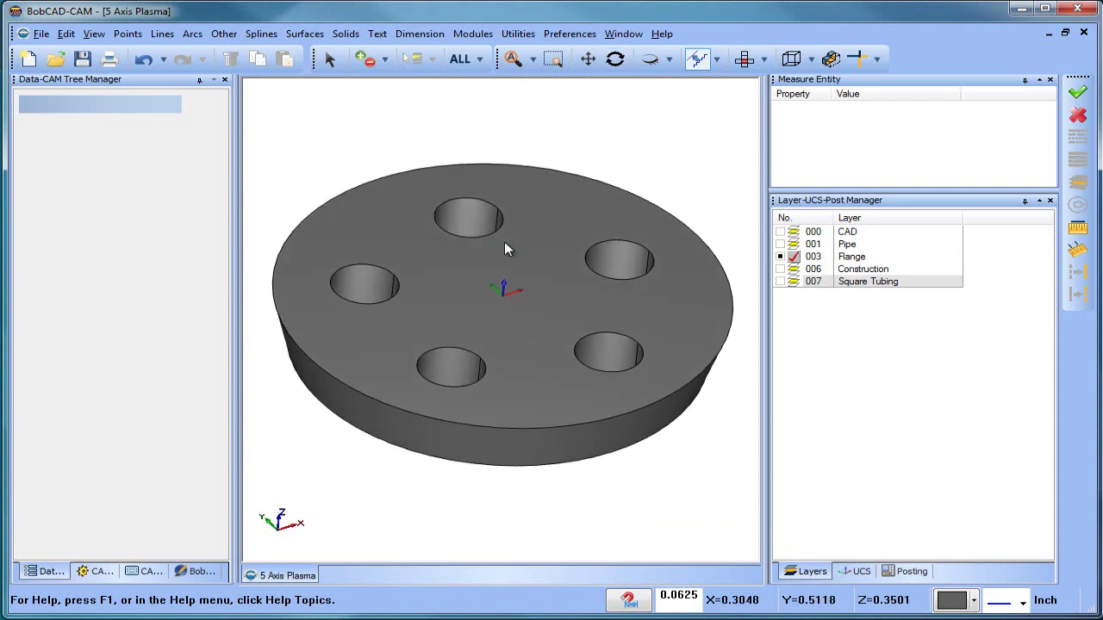
Step: Create a new milling job that uses the BC_3x_Plasma machine
scroll(505, 243, "down", 4)
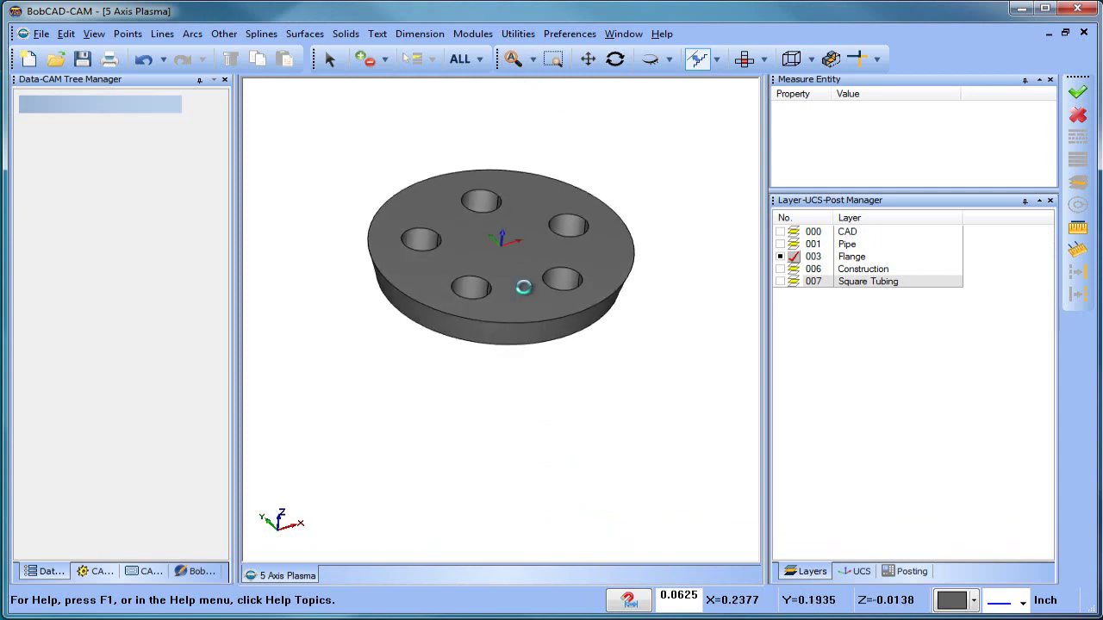
mouse_move(549, 292)
middle_mouse_down()
mouse_move(546, 209)
mouse_move(552, 313)
mouse_move(551, 295)
mouse_move(586, 297)
mouse_move(559, 299)
middle_mouse_up()
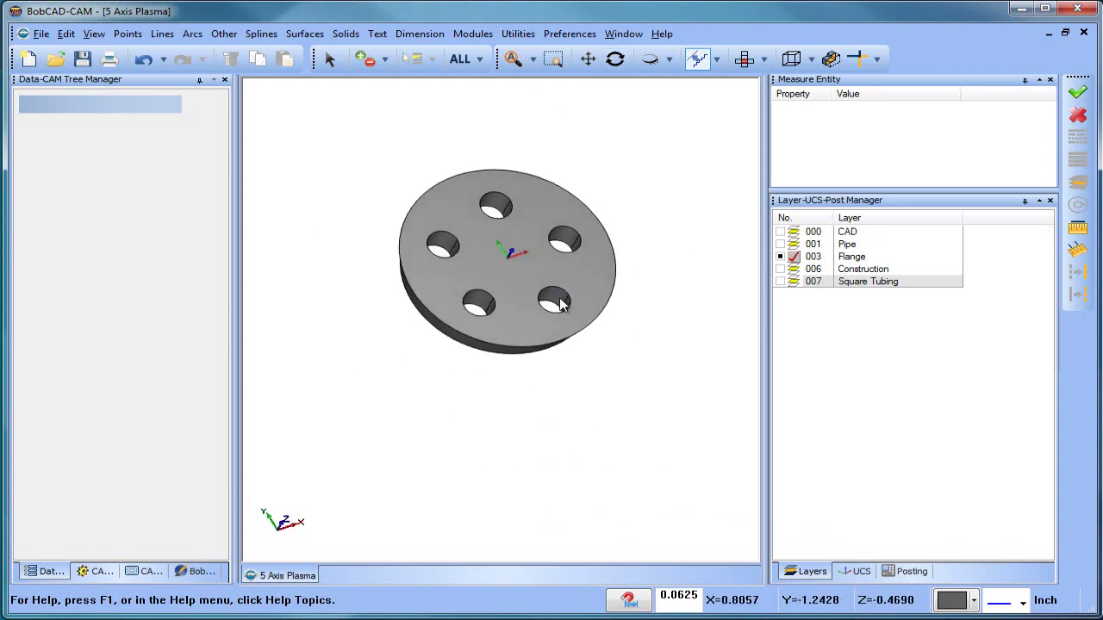
left_click(747, 63)
left_click(97, 571)
left_click(82, 95)
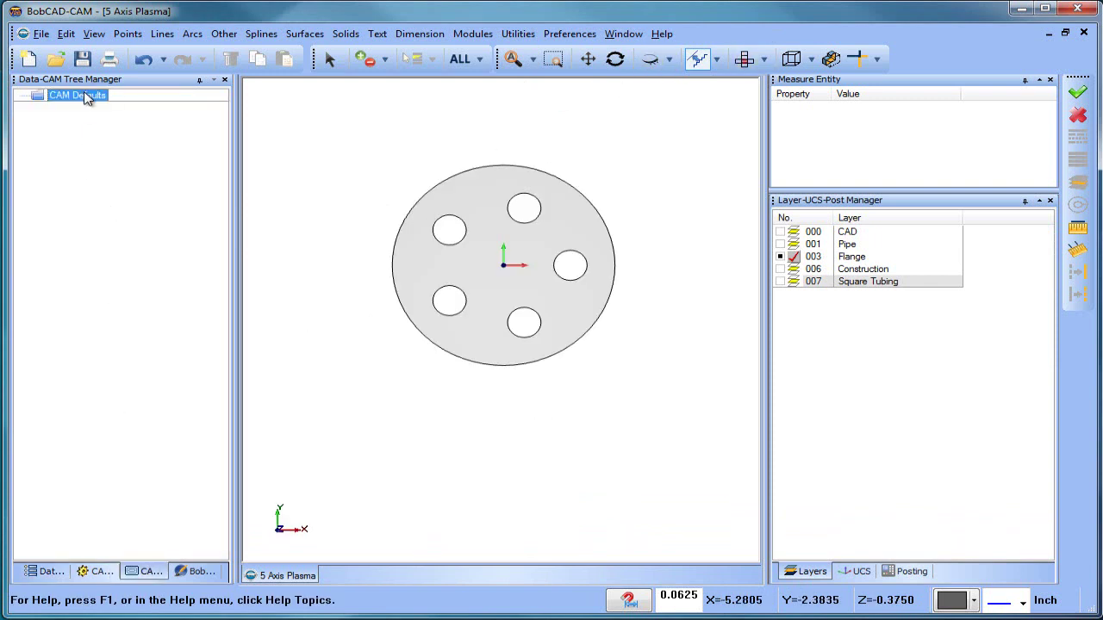
right_click(83, 93)
left_click(207, 104)
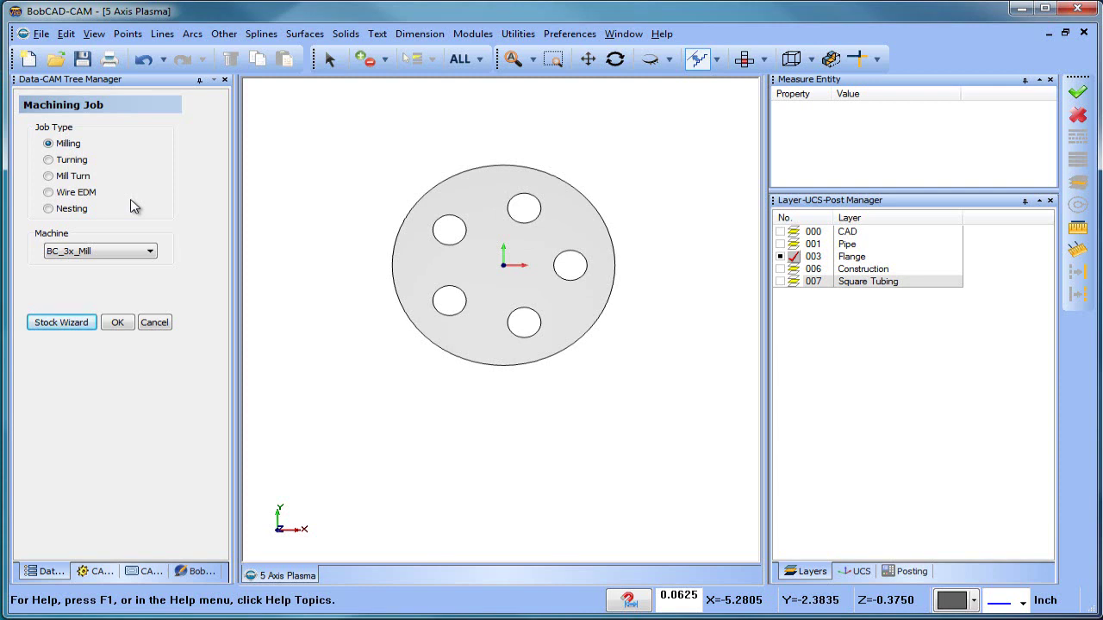
left_click(113, 251)
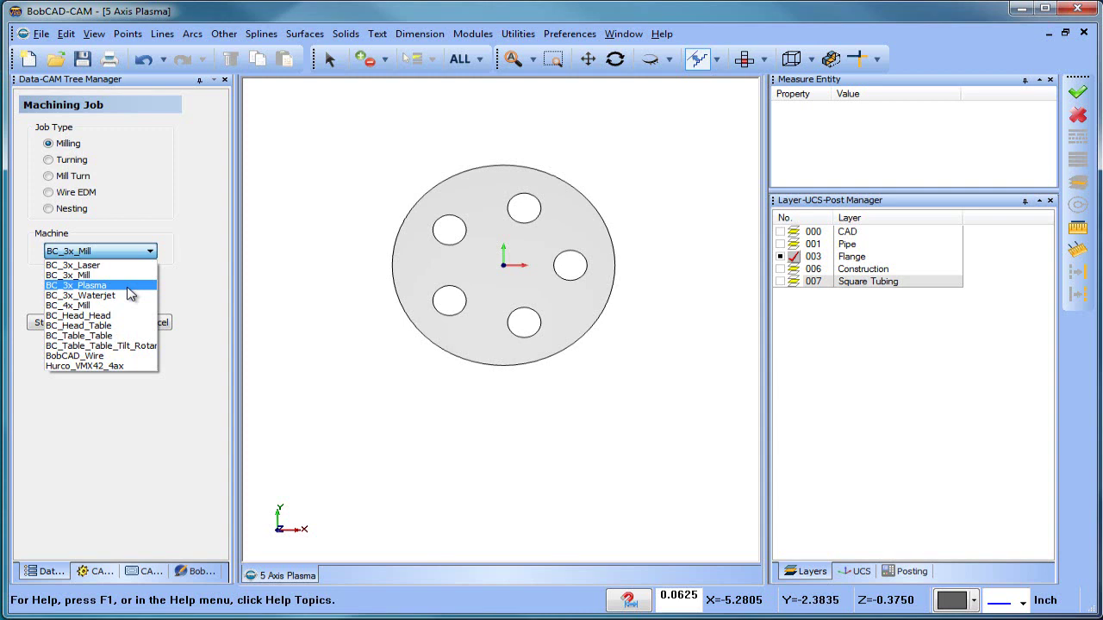
left_click(129, 293)
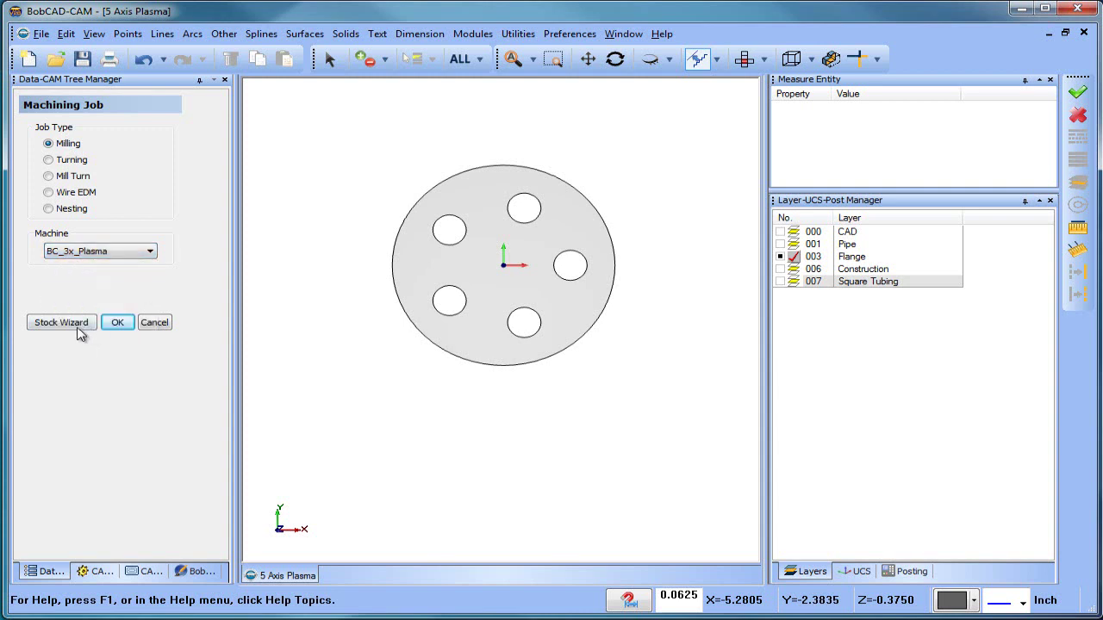
Step: Define rectangular stock around the flange in the Stock Wizard and continue to the machine setup
left_click(80, 323)
left_click(128, 258)
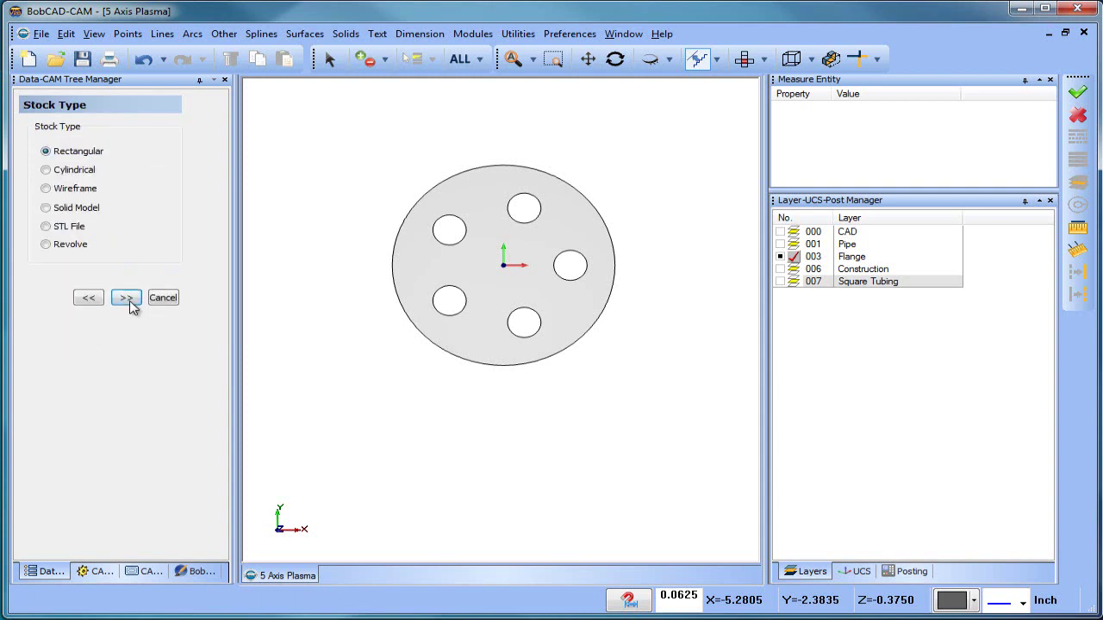
left_click(127, 296)
left_click(85, 430)
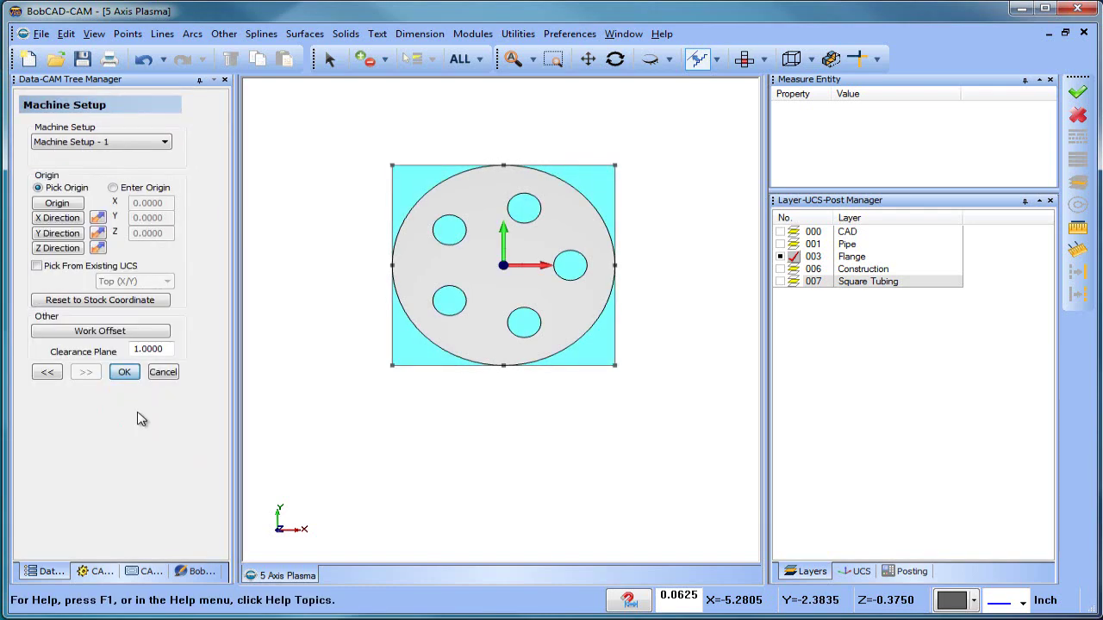
Step: Place the machining origin on the top front-left corner of the stock and complete Machine Setup - 1
middle_click_drag(501, 416, 492, 384)
left_click(46, 201)
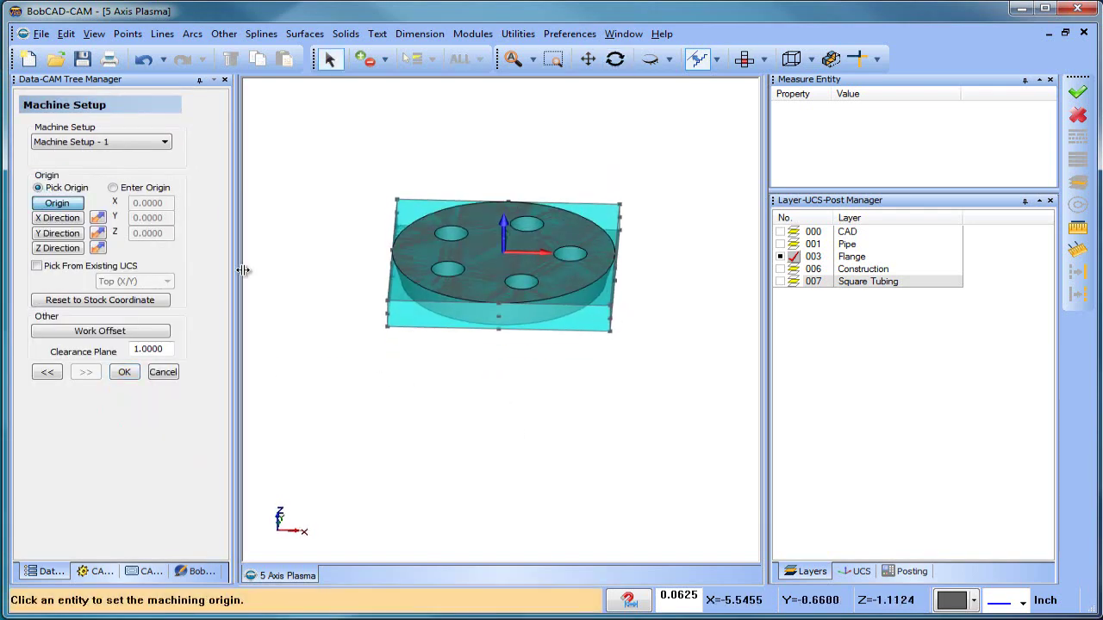
left_click(388, 301)
left_click(155, 377)
Step: Add a Mill 2 Axis feature to Machine Setup - 1 and pick the top edges of the flange's five holes as its geometry
middle_click_drag(480, 364, 542, 355)
scroll(528, 300, "up", 2)
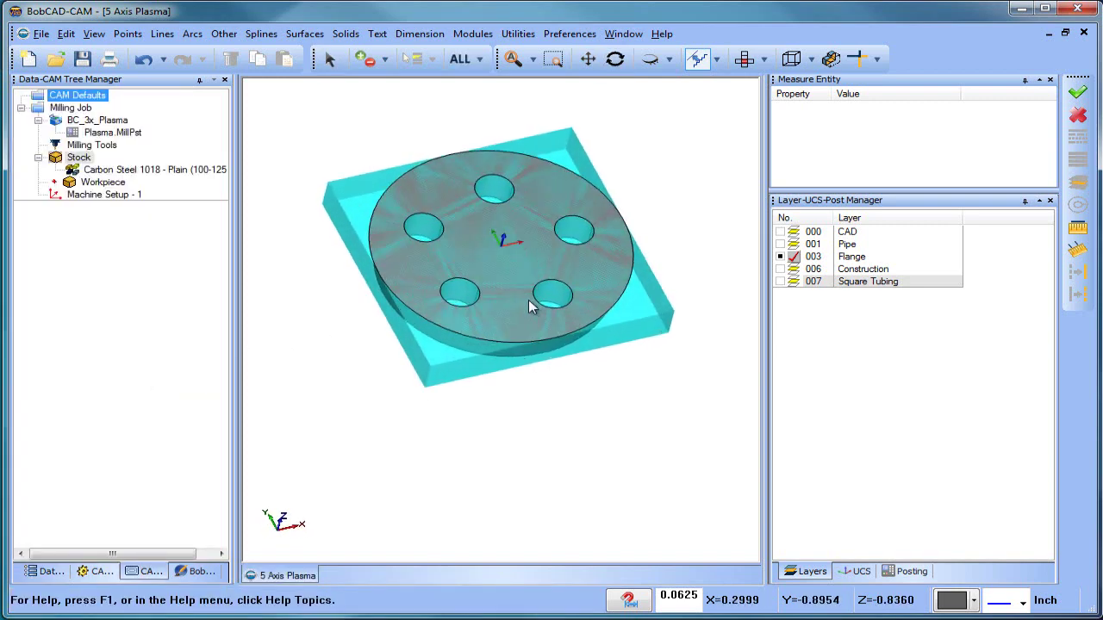
right_click(112, 205)
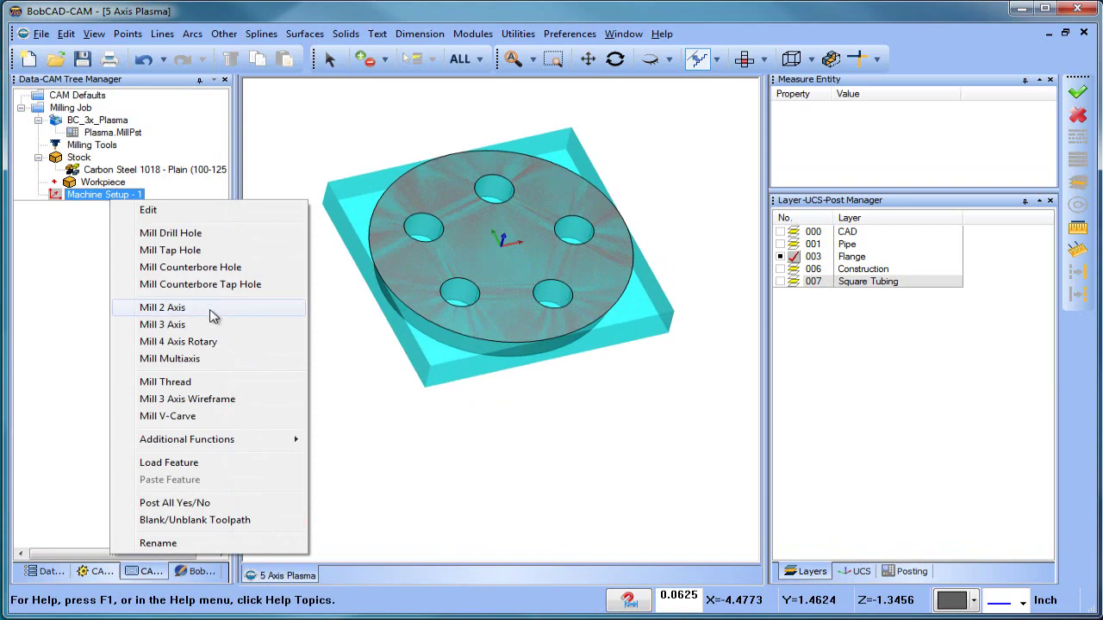
left_click(211, 308)
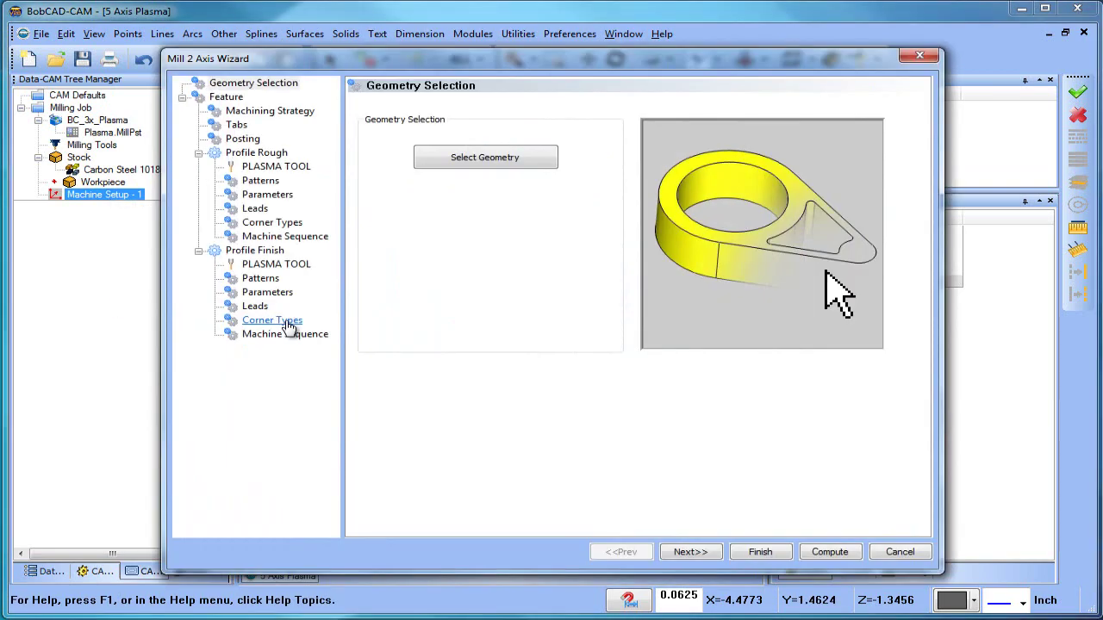
left_click(507, 162)
left_click(593, 231)
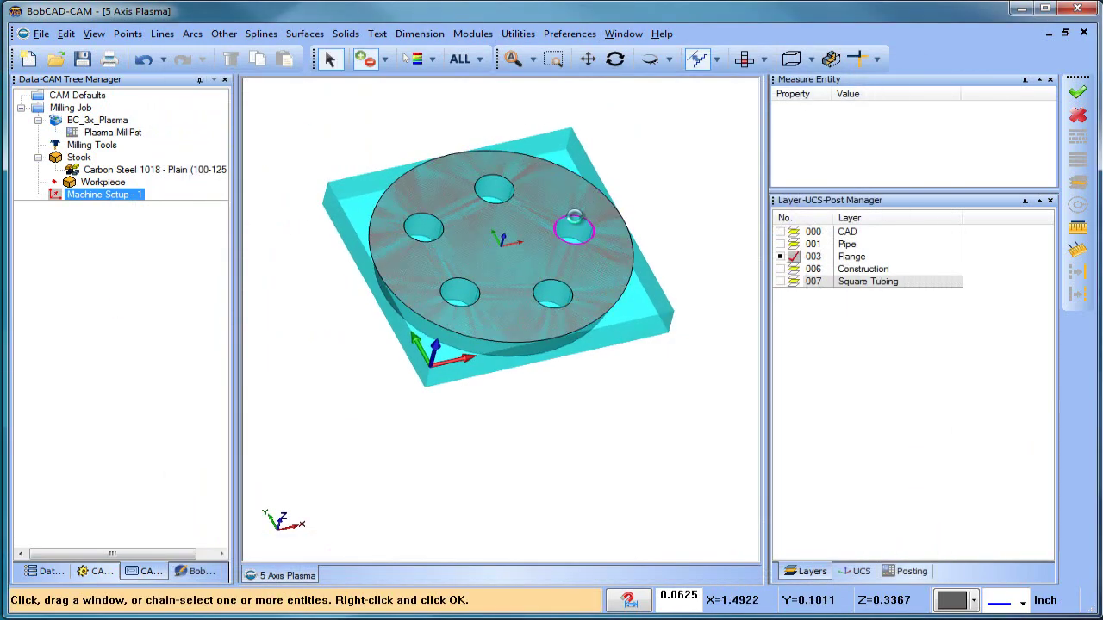
left_click(500, 175)
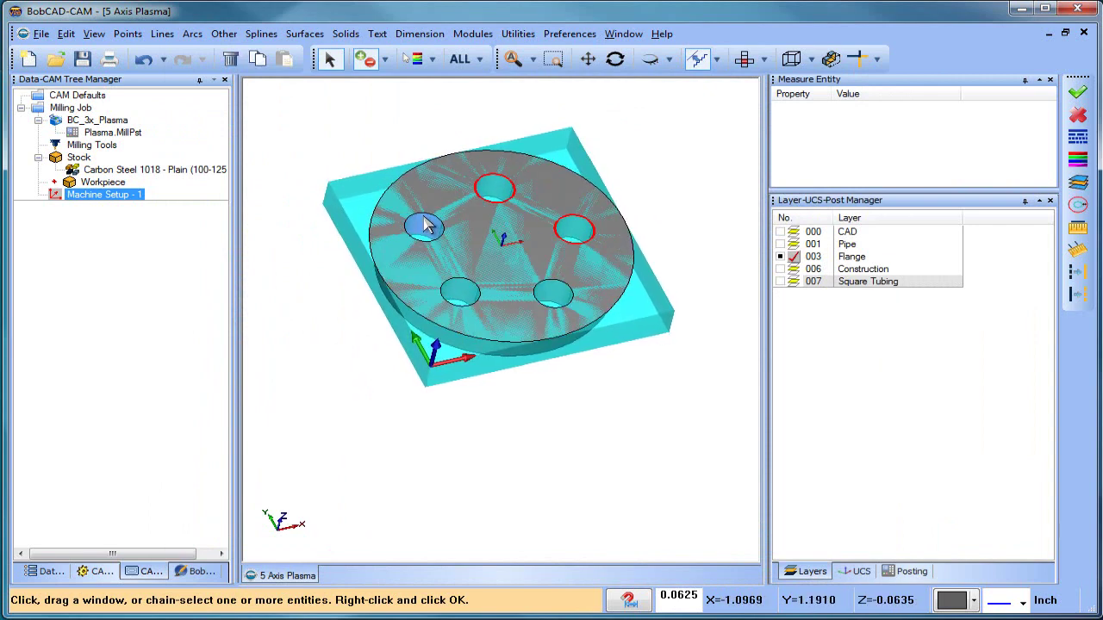
left_click(422, 215)
left_click(457, 291)
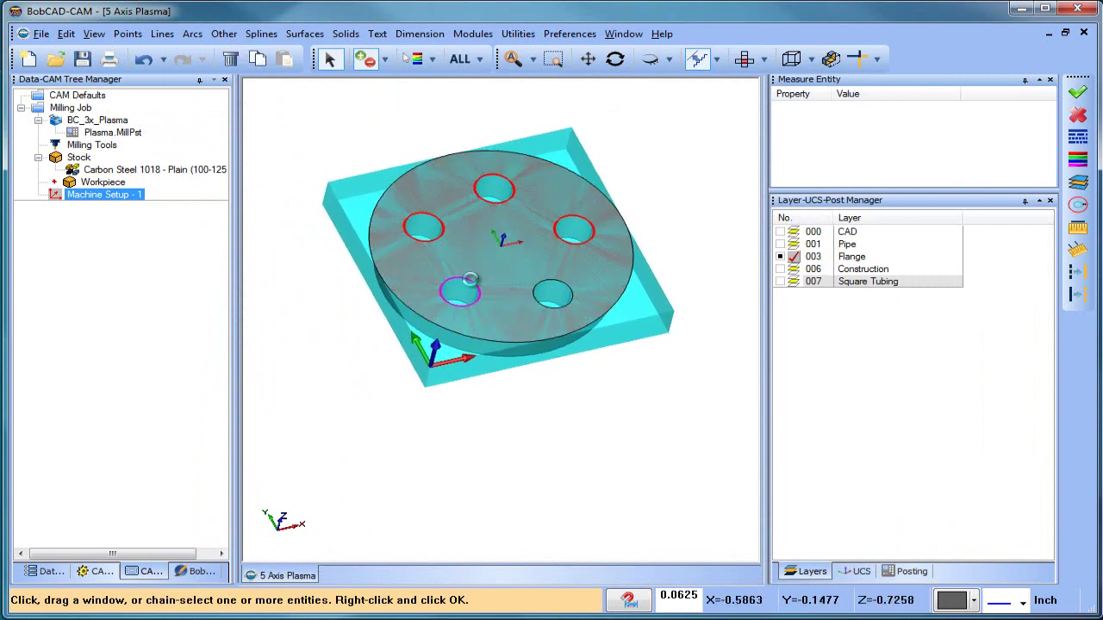
left_click(554, 277)
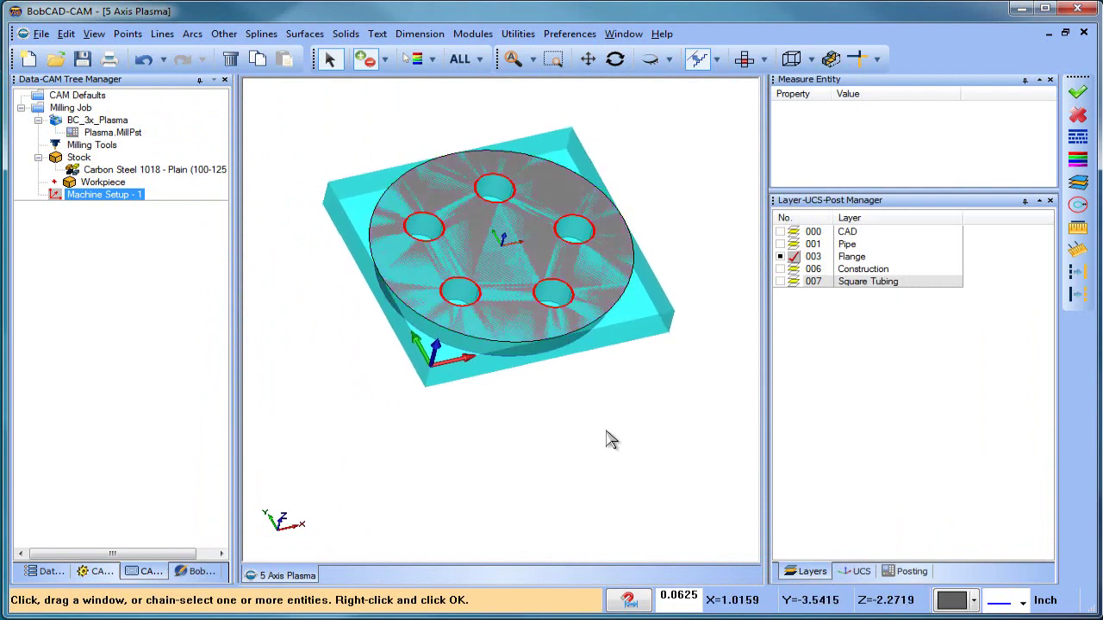
key("space")
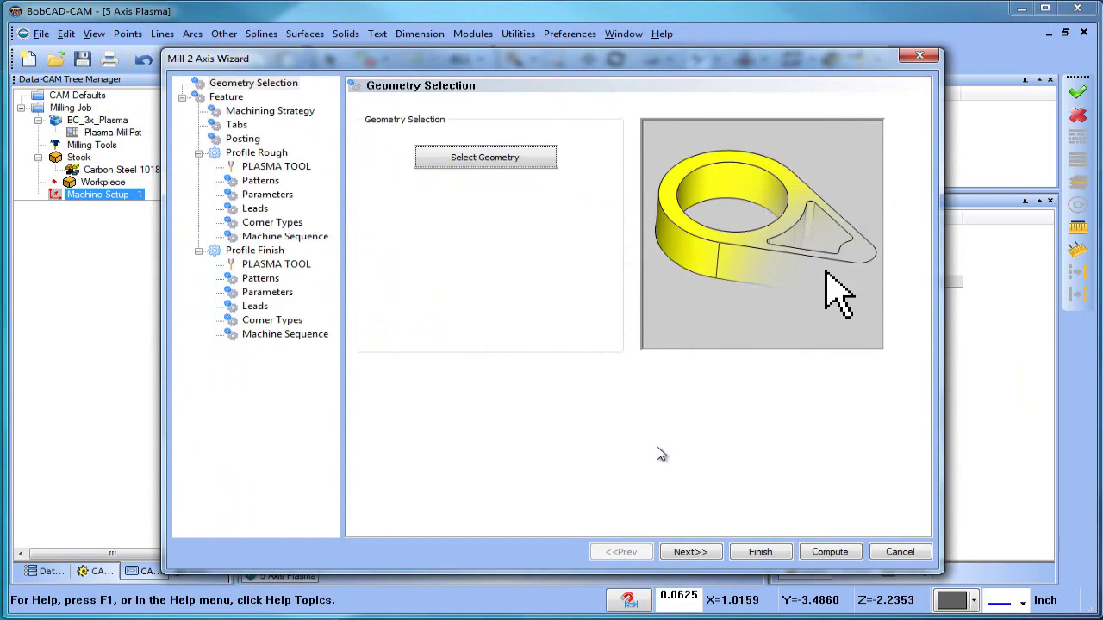
Step: Remove the Profile Finish operation from the Profiling machining strategy
left_click(702, 552)
left_click(705, 554)
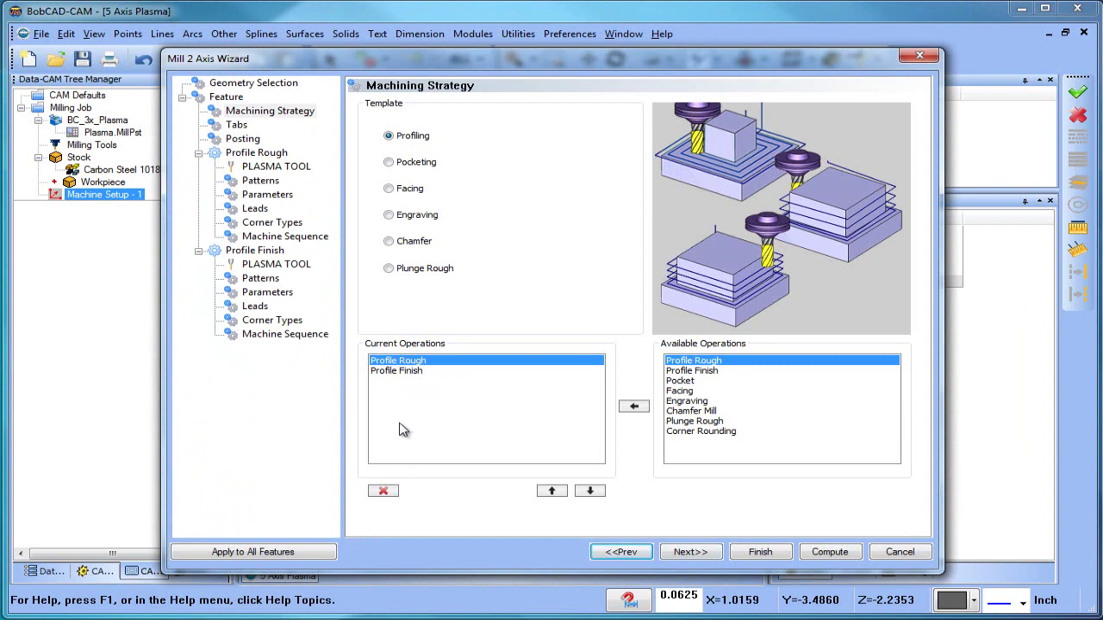
left_click(420, 372)
left_click(394, 489)
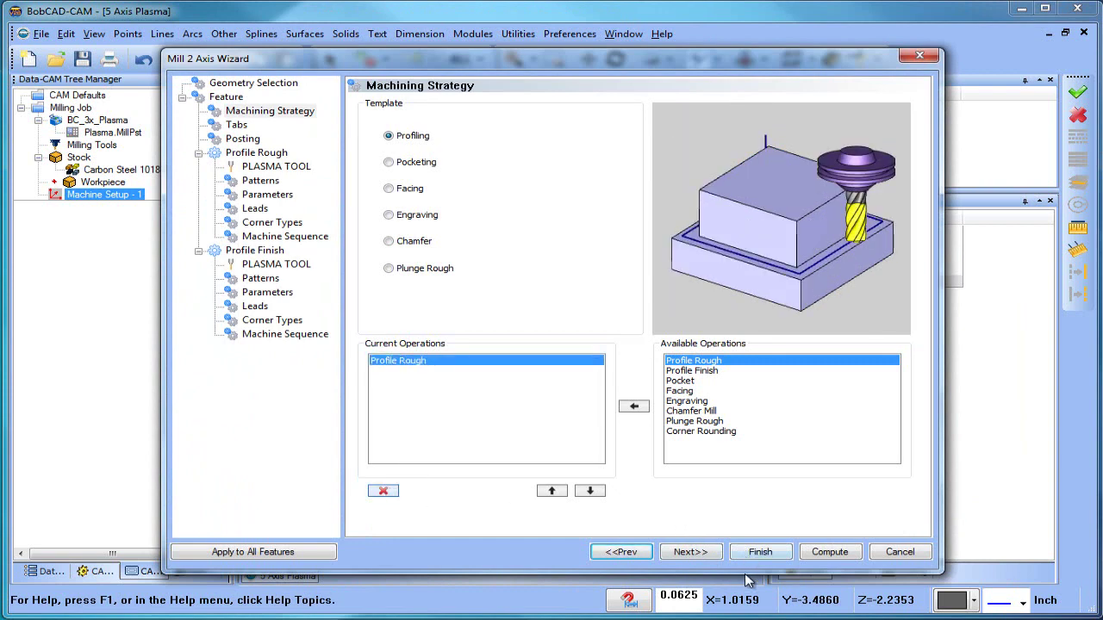
Step: Set the Profile Rough plasma tool's diameter to 0.0625 and its gas type to AIR
left_click(688, 551)
left_click(275, 167)
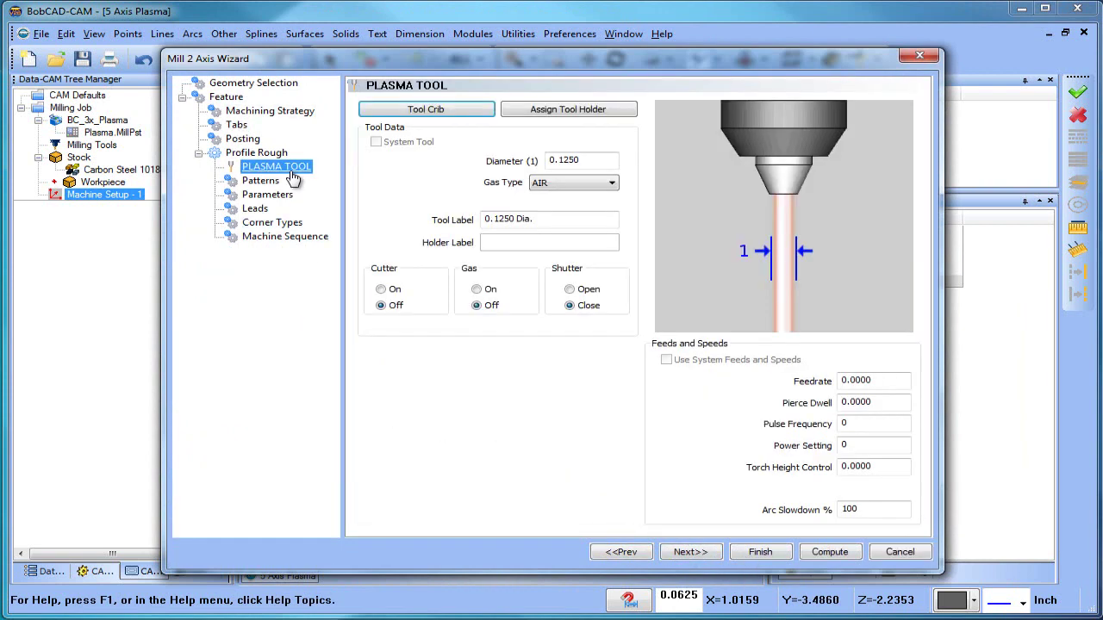
left_click(603, 160)
type(".06")
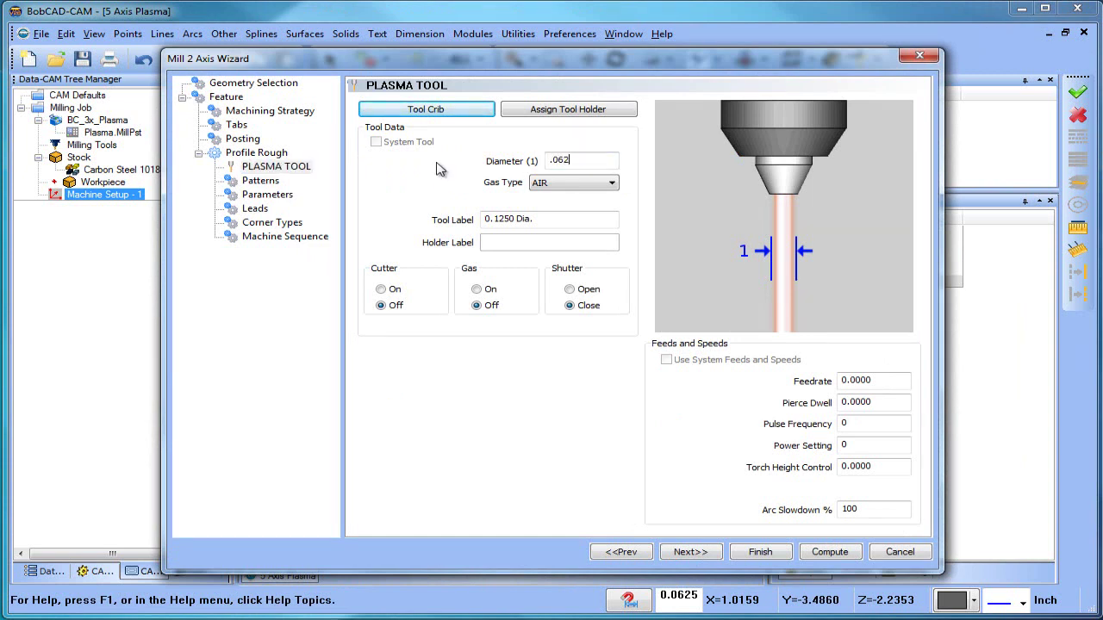
left_click(589, 184)
left_click(585, 199)
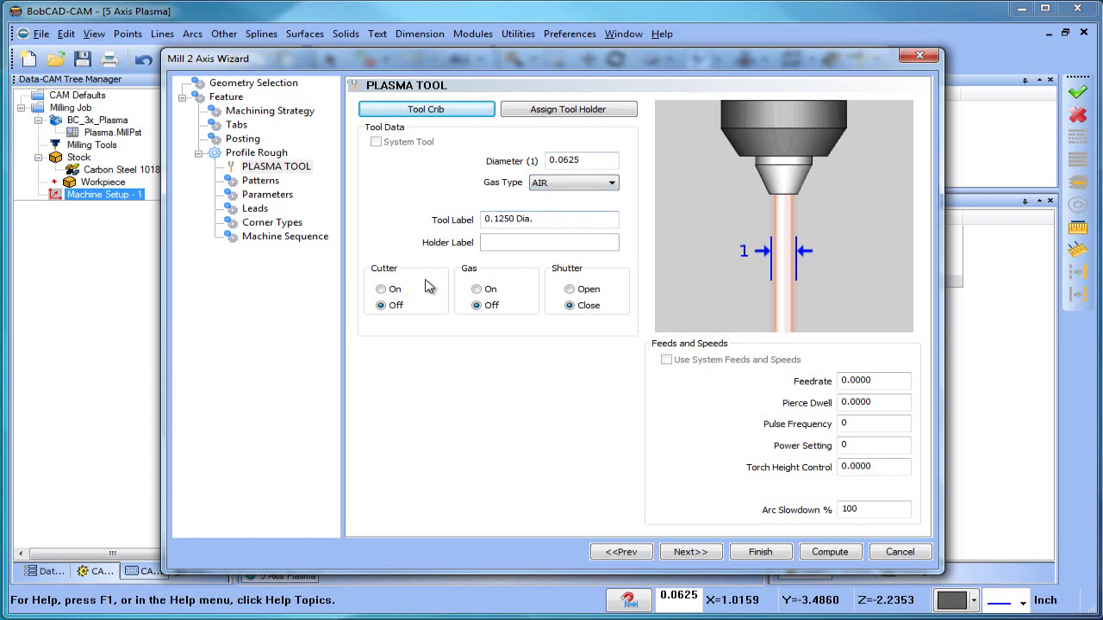
Step: Examine the plasma tool's cutter, gas and shutter options and the available gas types
left_click(380, 289)
left_click(475, 290)
left_click(569, 289)
left_click(380, 306)
left_click(475, 305)
left_click(569, 306)
left_click(586, 184)
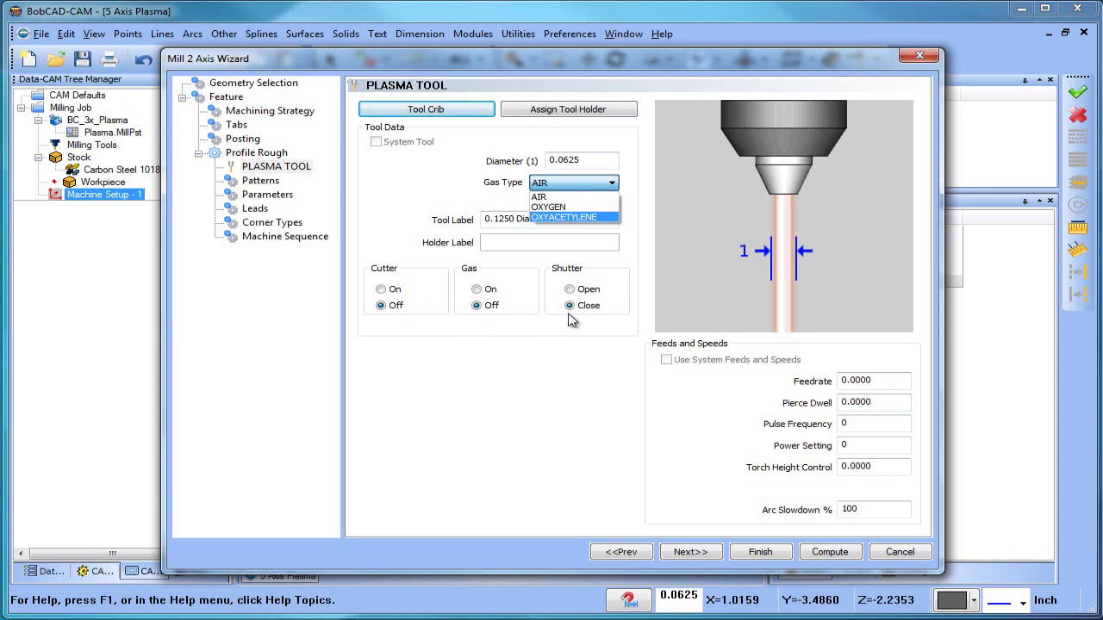
left_click(454, 178)
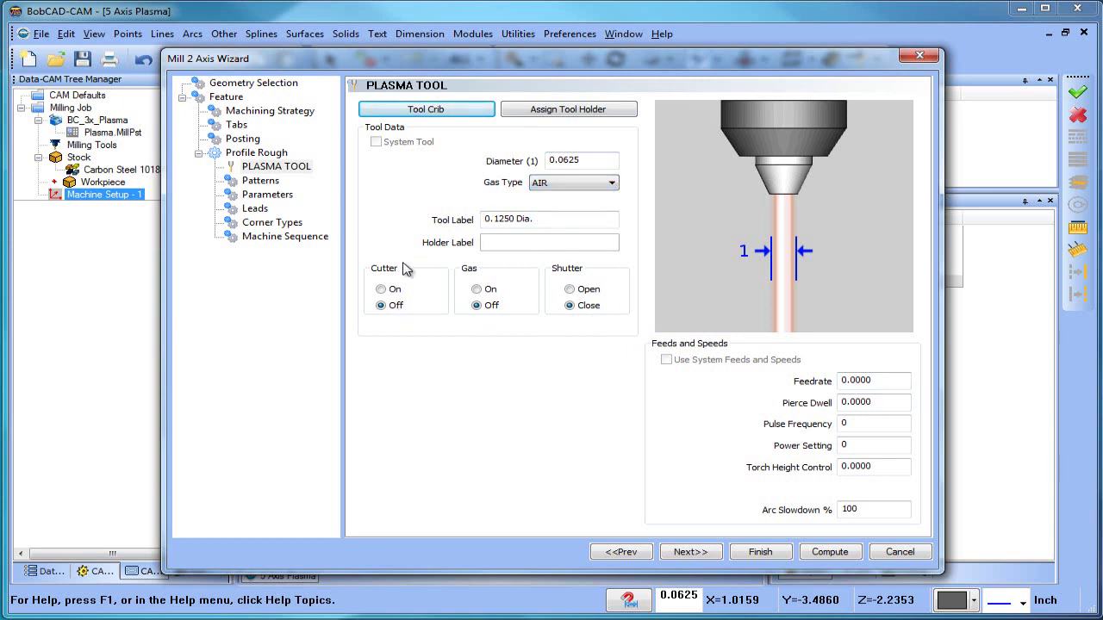
Step: Set the plasma tool's feedrate to 50 and its pierce dwell to 1
left_click_drag(884, 382, 690, 389)
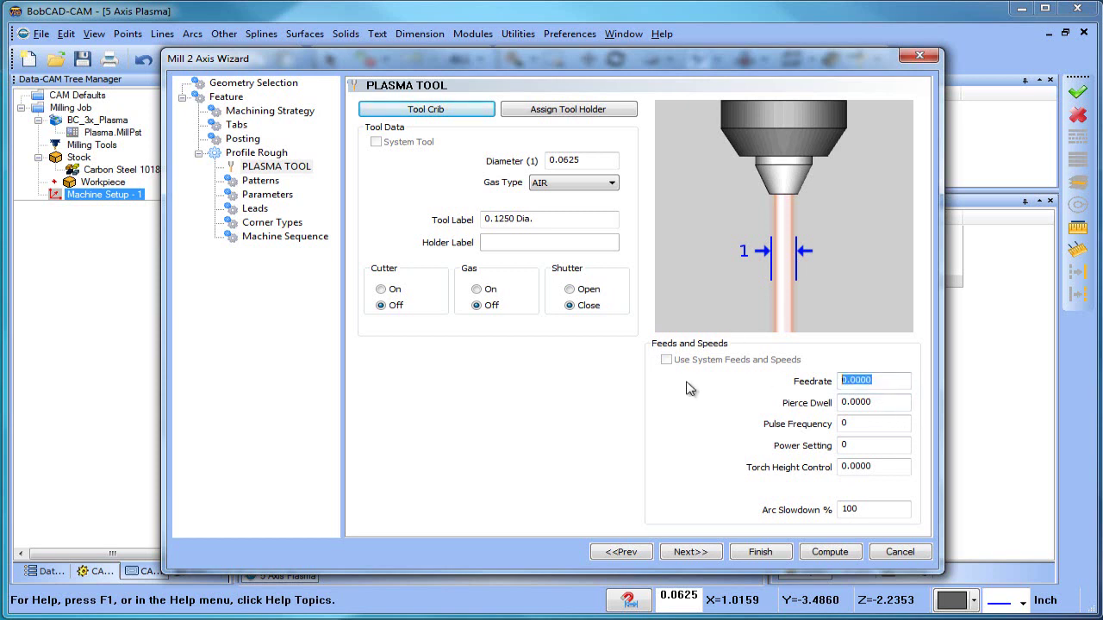
type("50")
left_click_drag(887, 401, 743, 405)
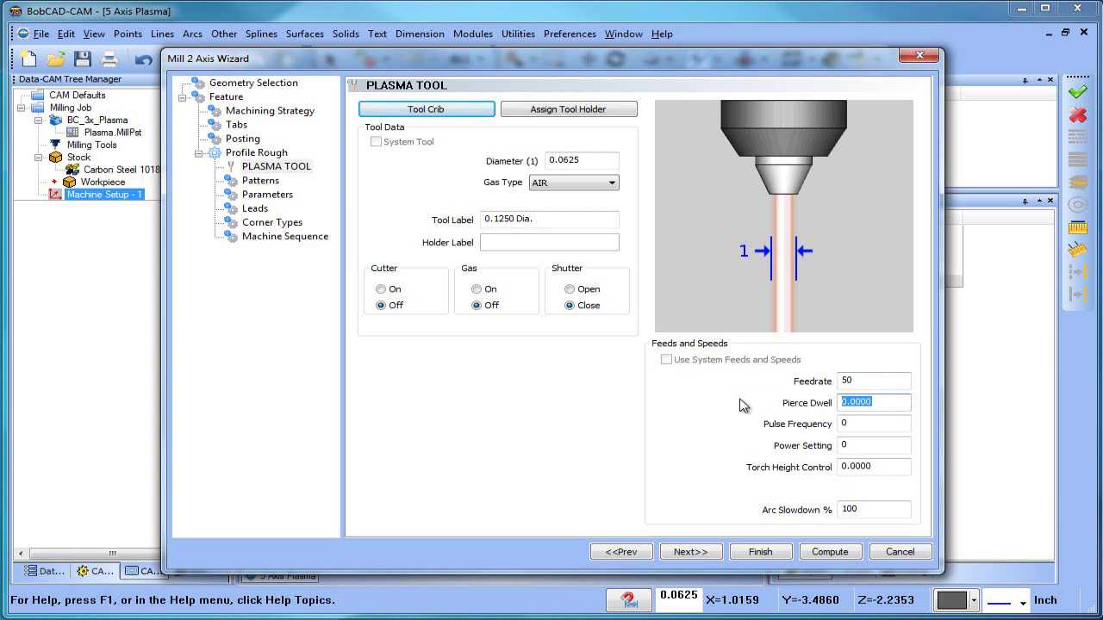
type("1")
left_click(857, 422)
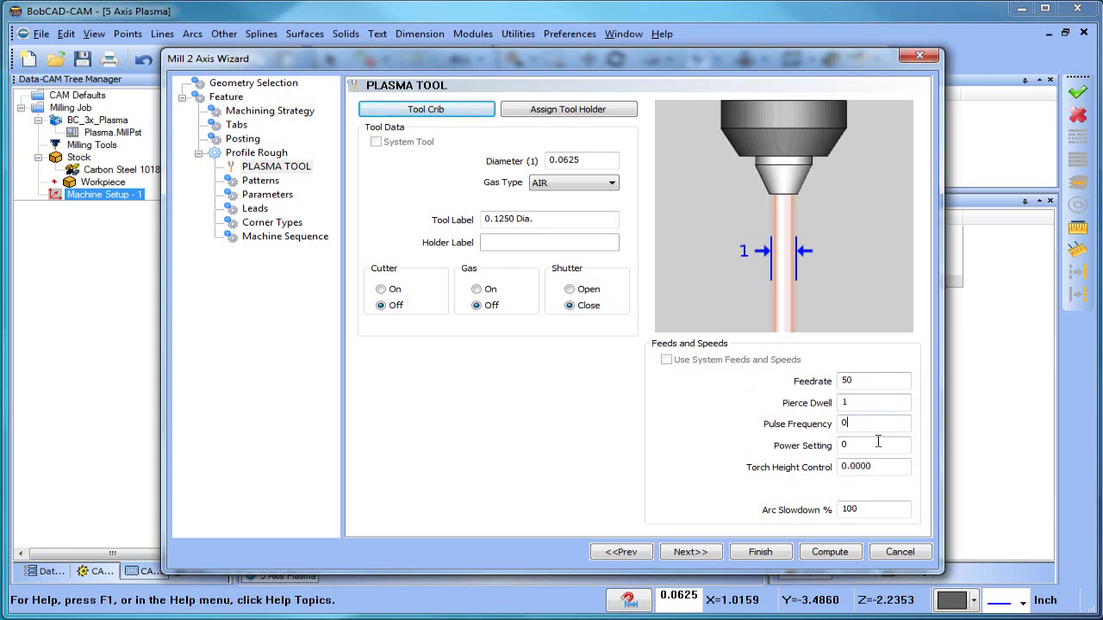
left_click(878, 444)
Step: Try a torch height control of .25 and clear the value again
double_click(882, 468)
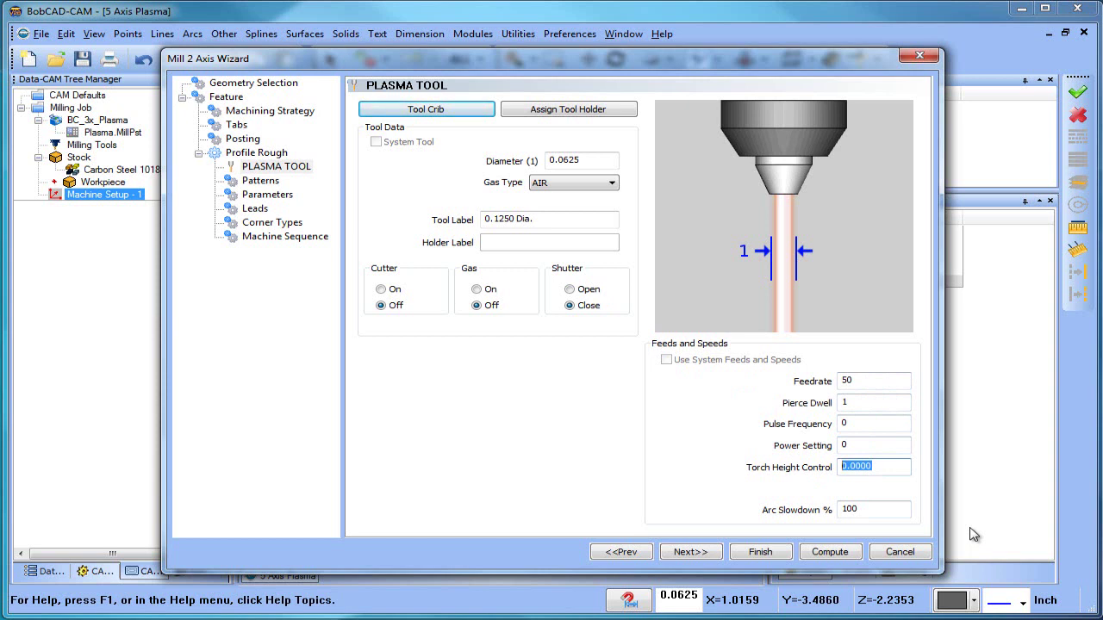
type(".25")
key("BackSpace")
key("BackSpace")
key("BackSpace")
Step: Try an arc slowdown of 50 percent and restore it to 100 percent
left_click(879, 511)
left_click_drag(879, 510, 794, 510)
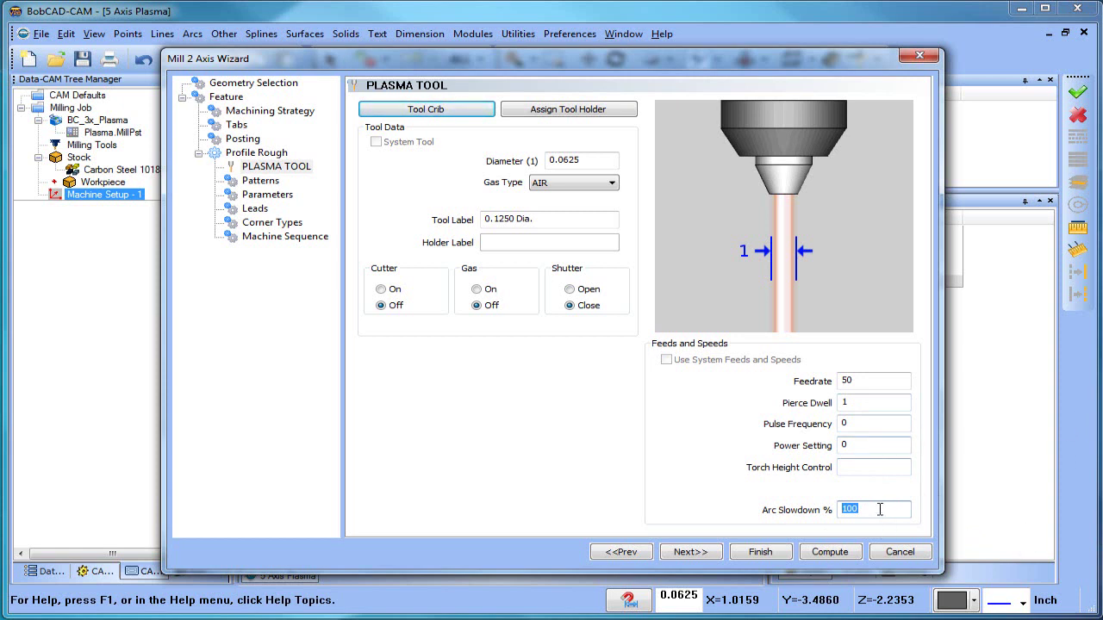
type("50")
left_click(875, 383)
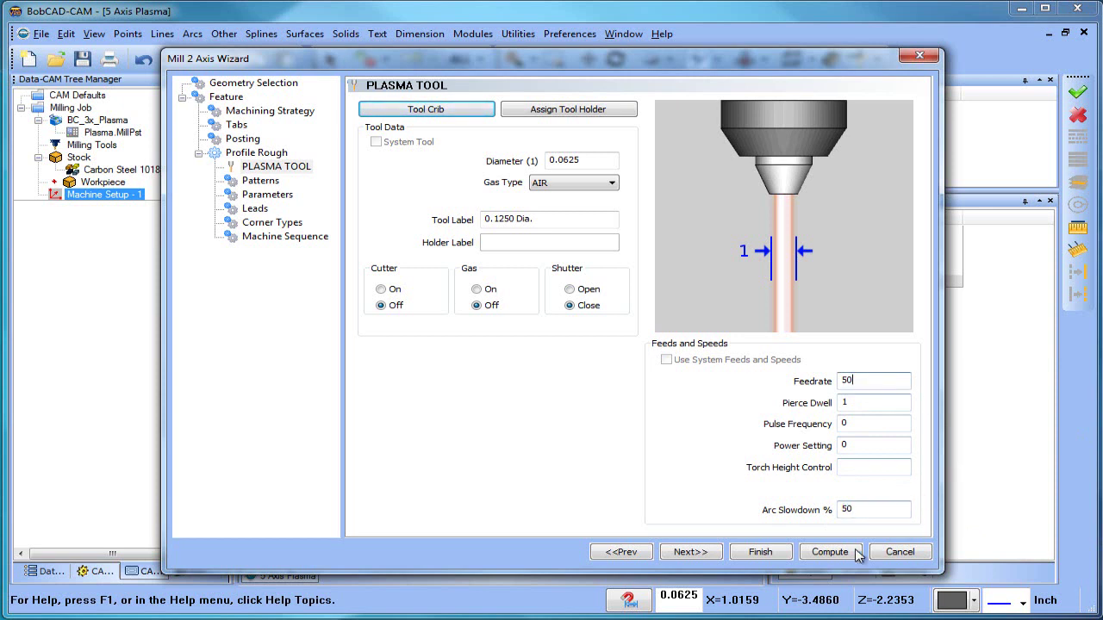
double_click(872, 509)
type("100")
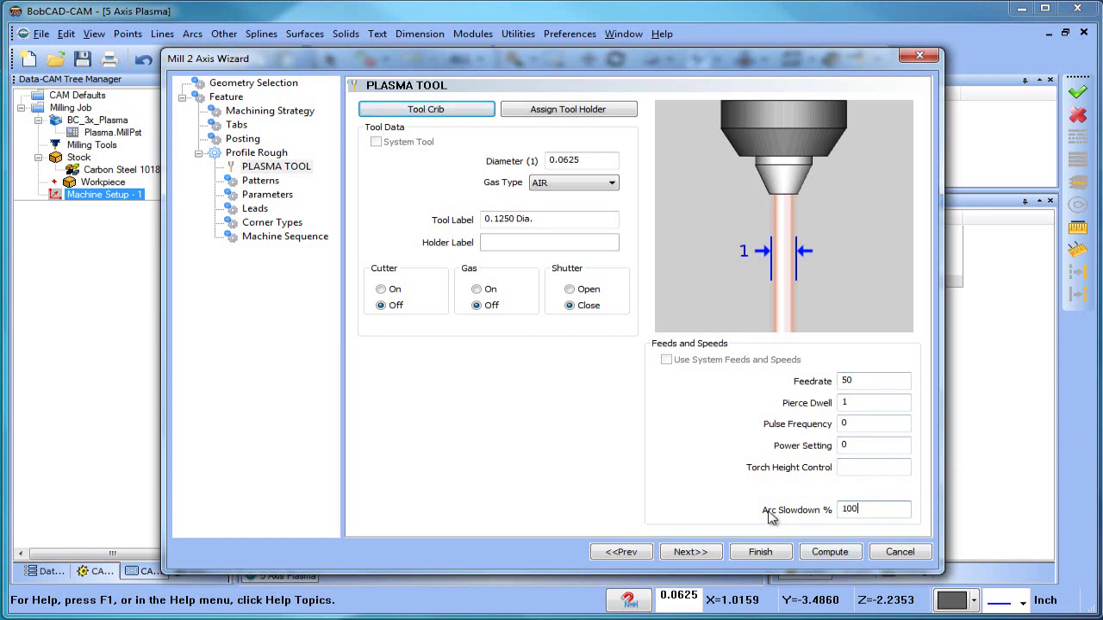
Step: Dismiss the alert and return to the plasma tool page to check its feeds and speeds
left_click(707, 553)
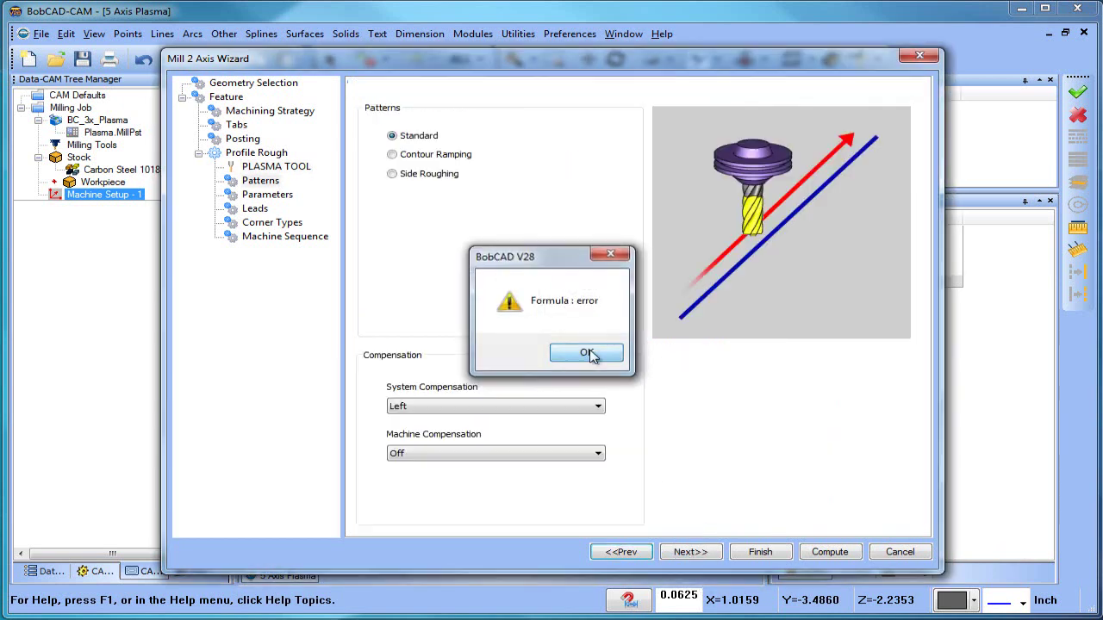
left_click(589, 355)
left_click(289, 169)
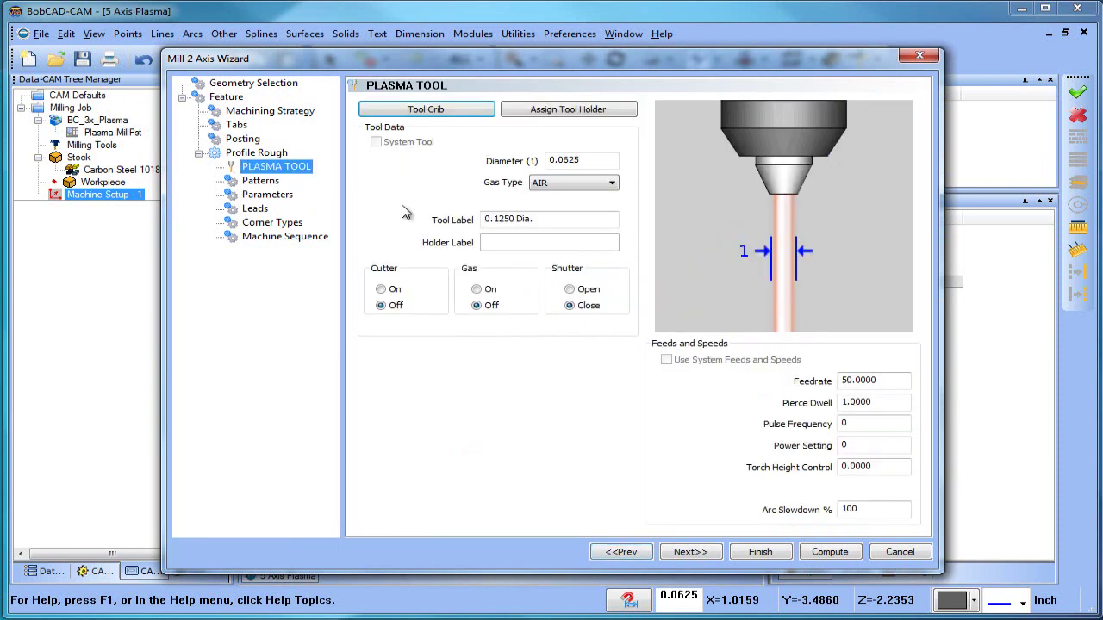
Step: Go to the profile's pattern settings and choose Left as the system compensation
left_click(706, 556)
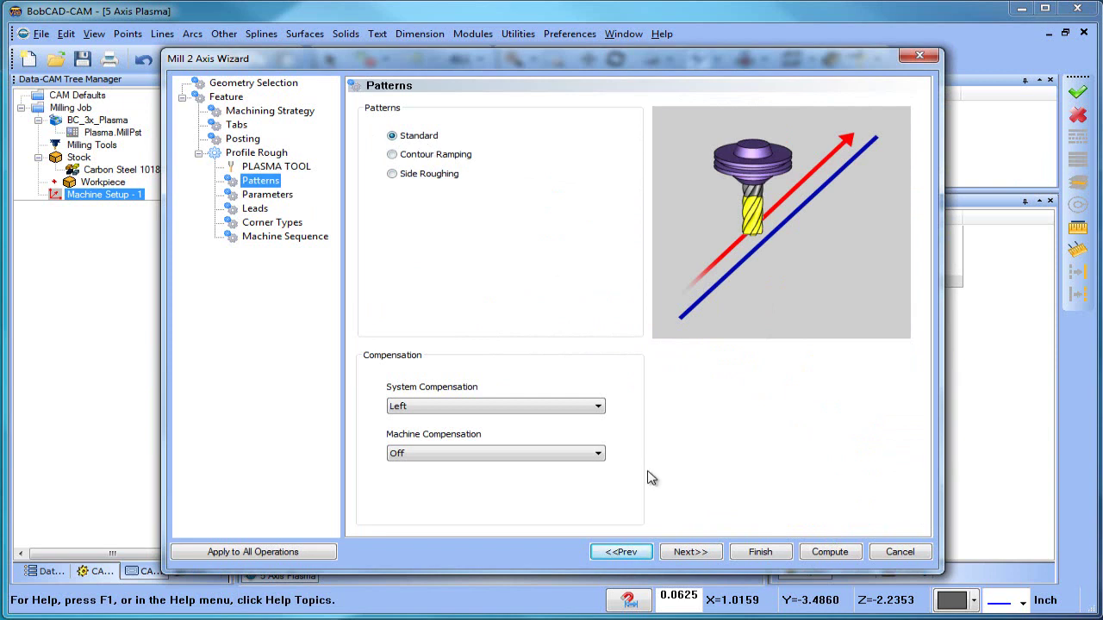
left_click(552, 405)
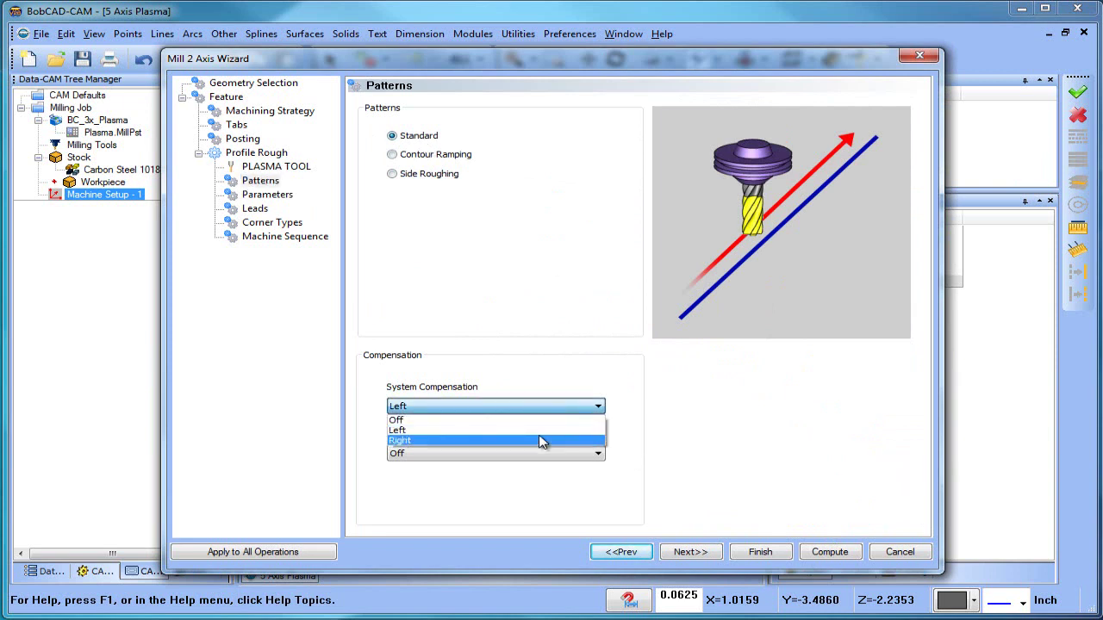
left_click(539, 435)
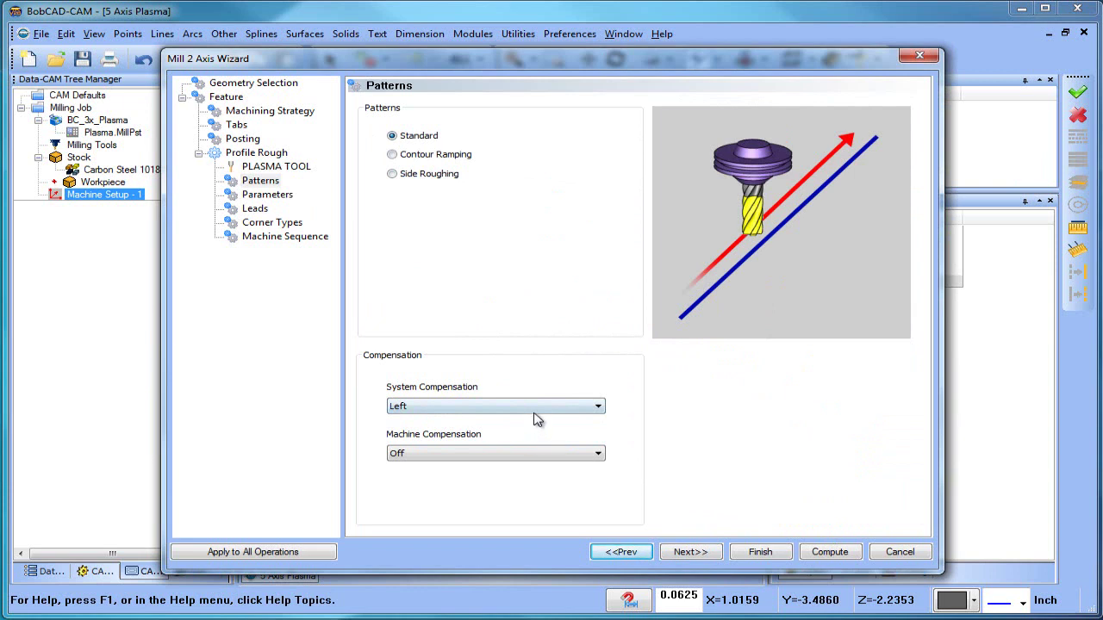
left_click(536, 412)
left_click(535, 410)
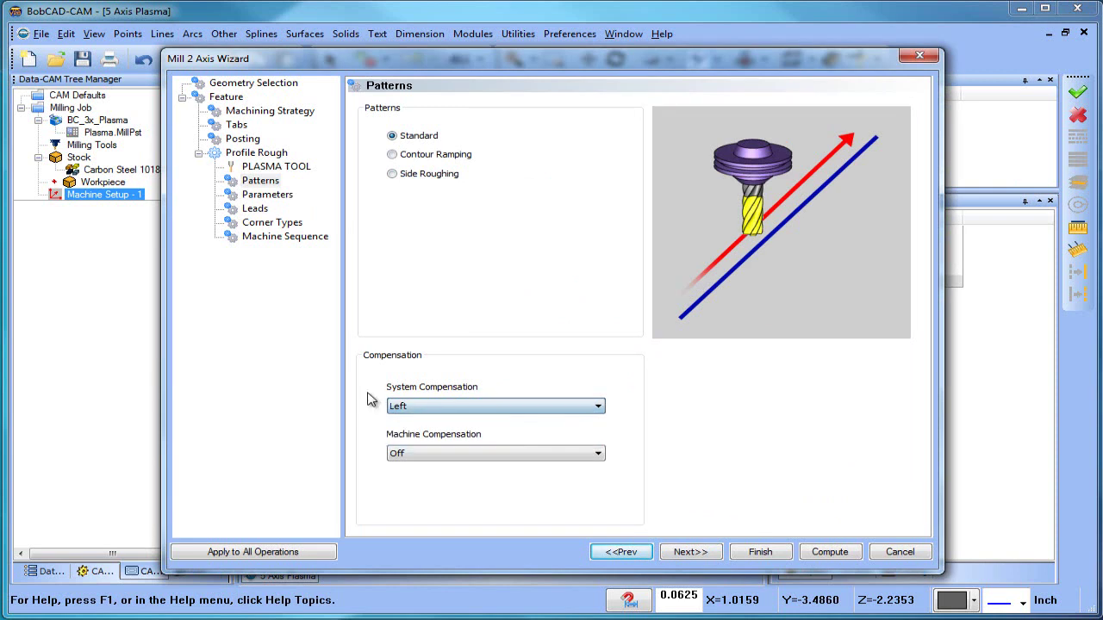
Step: Try Comp Left / G41 as the machine compensation and set it back to Off
left_click(523, 455)
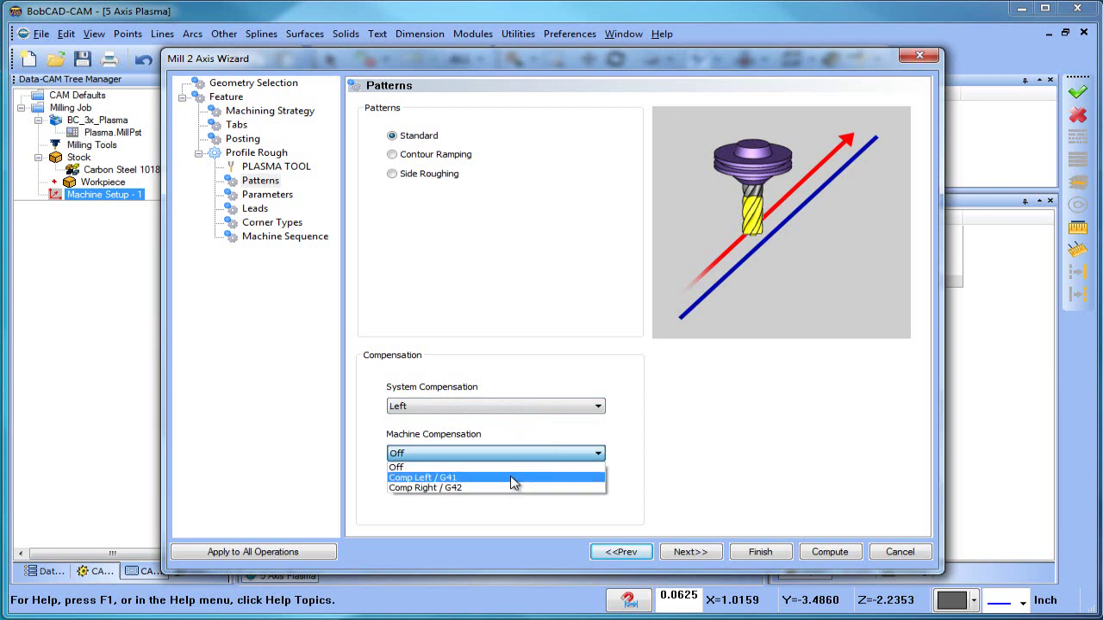
left_click(512, 480)
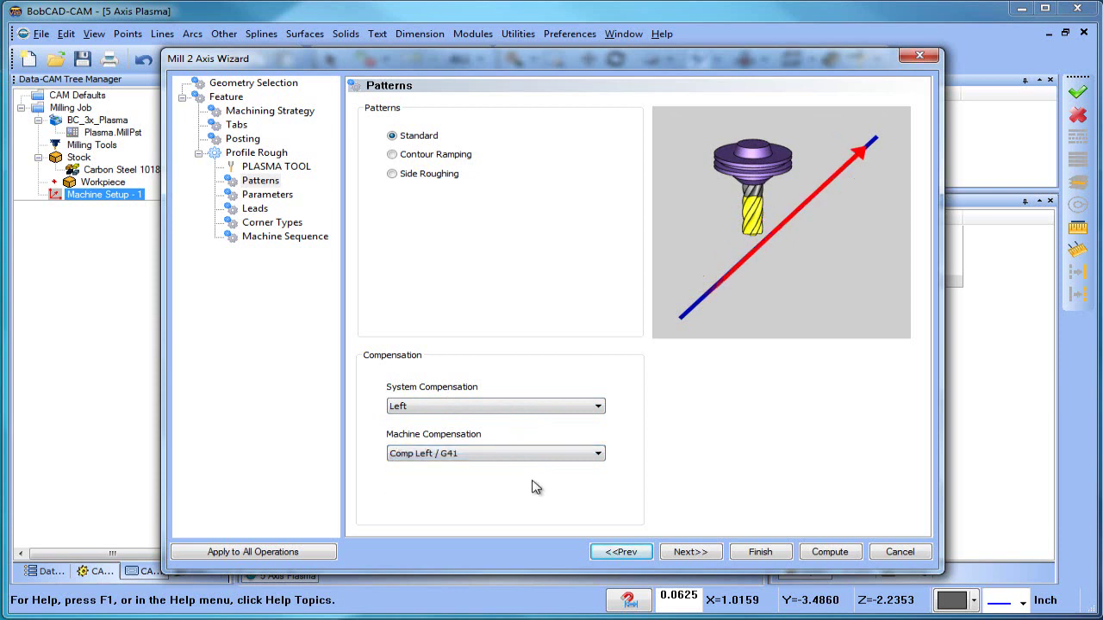
left_click(496, 456)
left_click(508, 468)
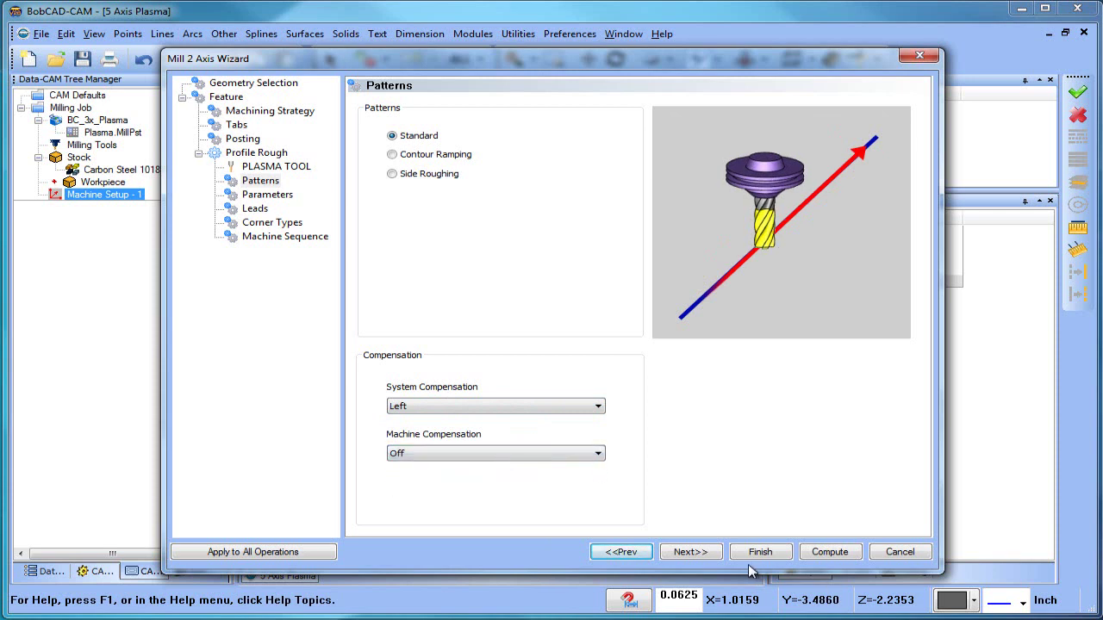
Step: Set the profile's side allowance to 0 in its cutting parameters
left_click(692, 553)
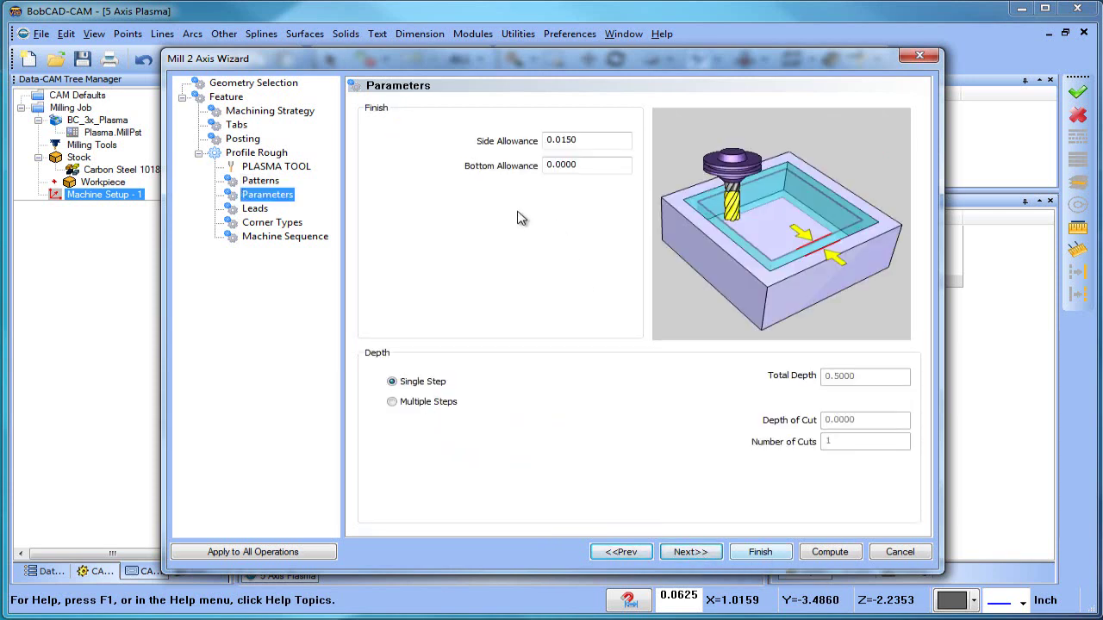
double_click(568, 141)
type("0")
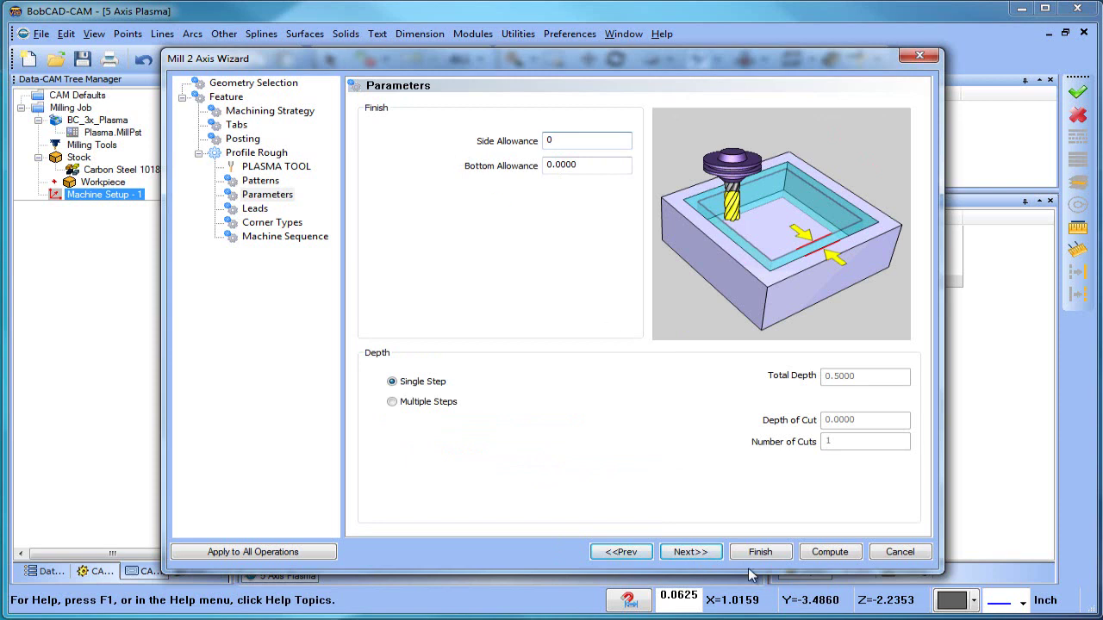
Step: Make the profile's lead-in Right Angle with a length of 0.1 and unlink the lead-out from it
left_click(701, 553)
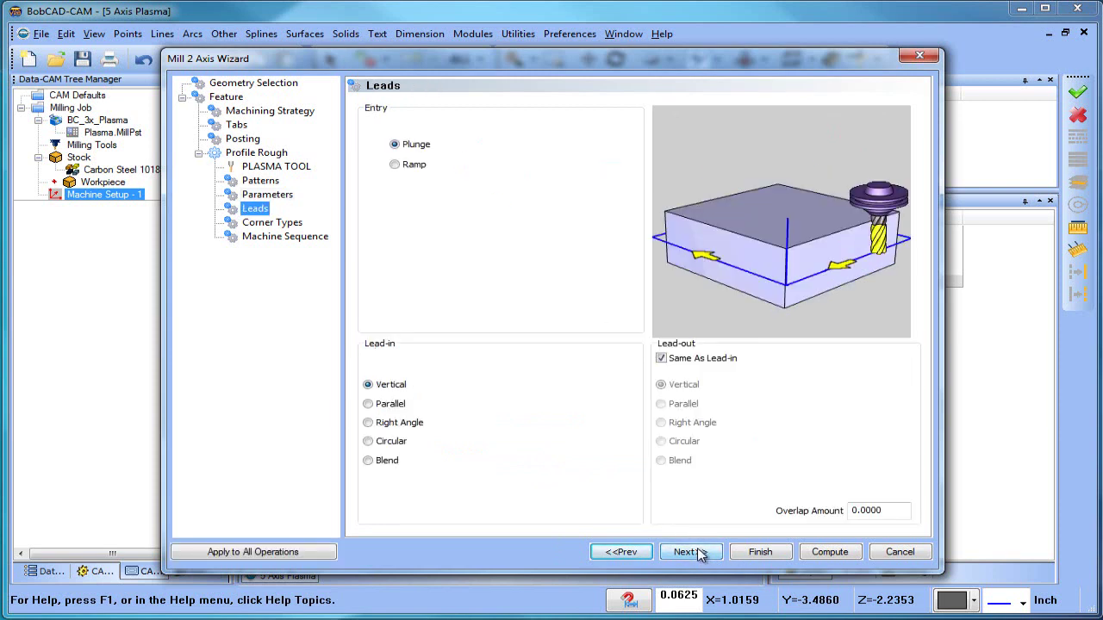
left_click(369, 423)
type(".1")
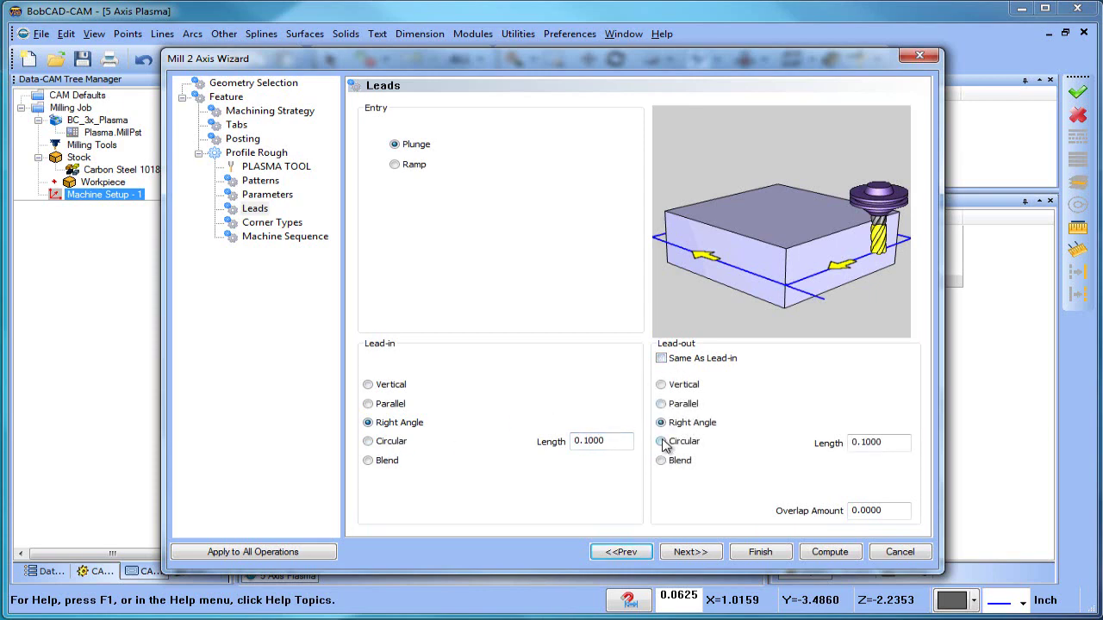
Step: Make the lead-out Circular with line length and arc radius 0.0625 and overlap .015, and compute the toolpath
left_click(665, 441)
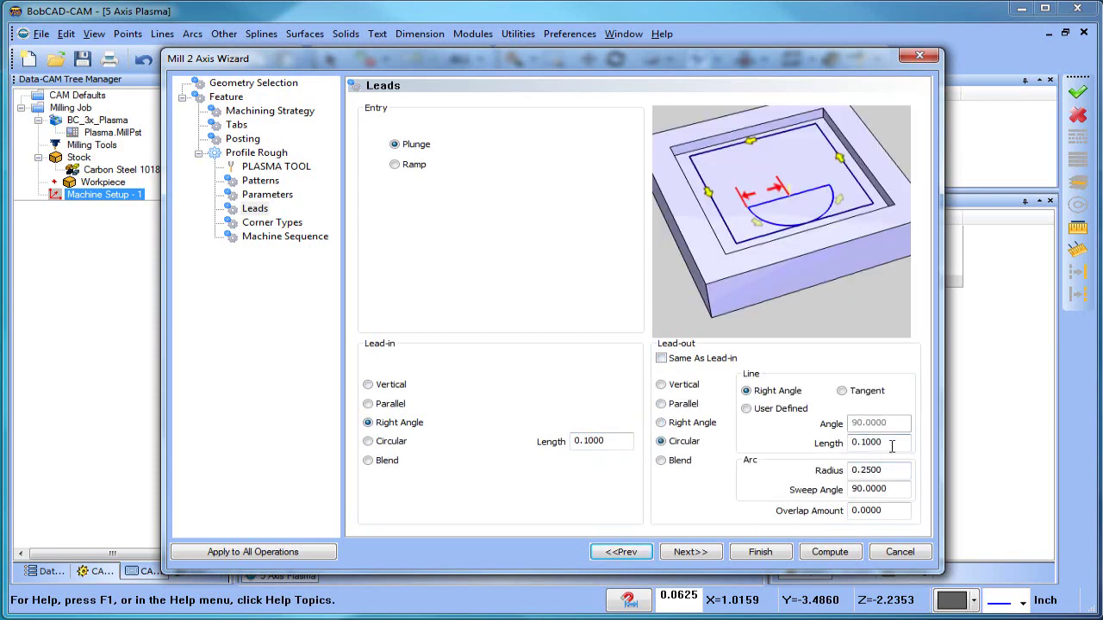
double_click(892, 445)
type(".0625")
key("Tab")
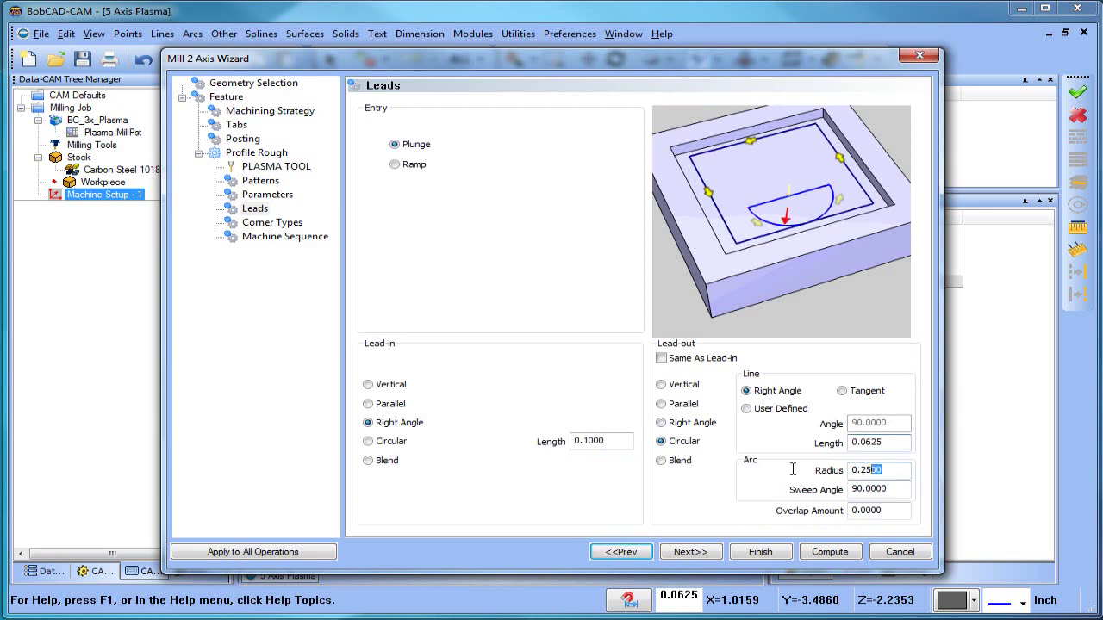
type(".06")
double_click(875, 513)
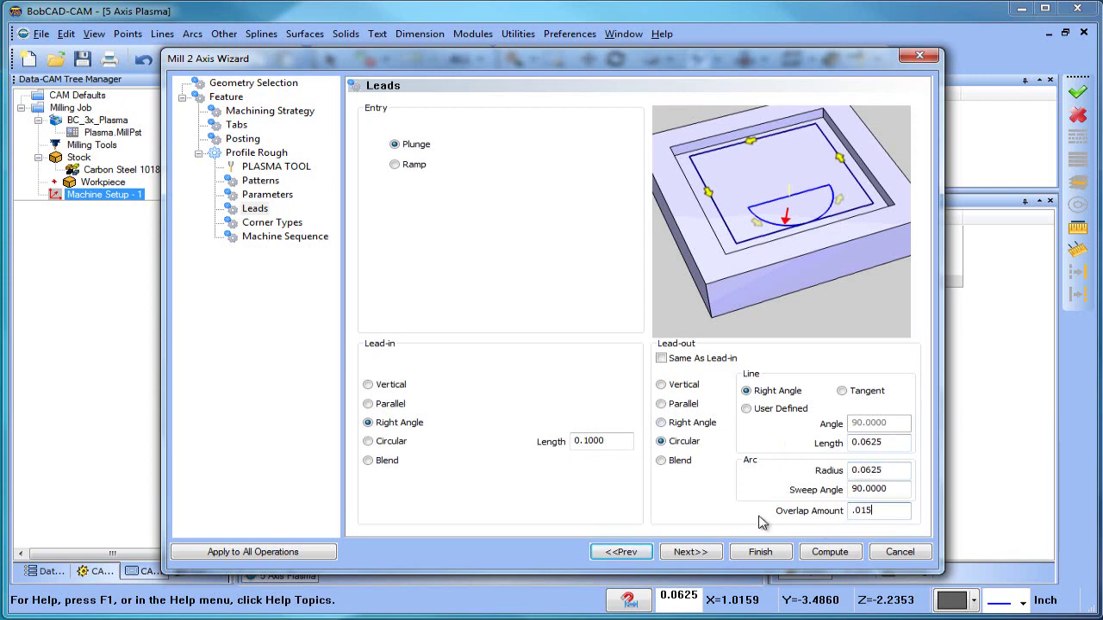
left_click(827, 555)
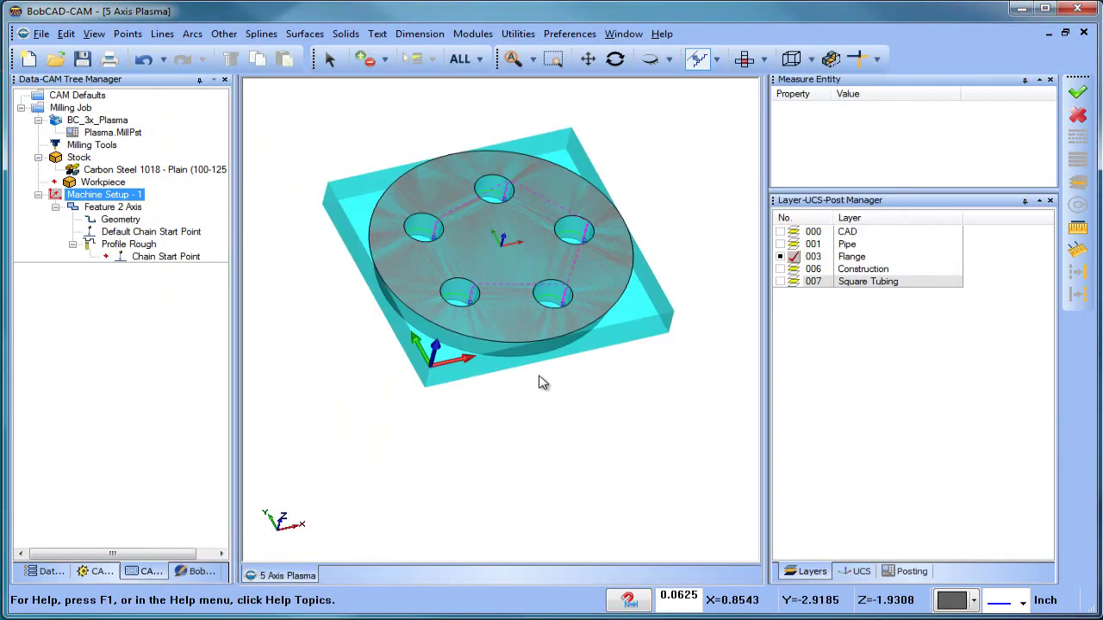
Step: Edit the 2 axis feature to a total depth of 0 and recompute its toolpath
mouse_move(520, 253)
middle_mouse_down()
mouse_move(529, 297)
mouse_move(522, 262)
middle_mouse_up()
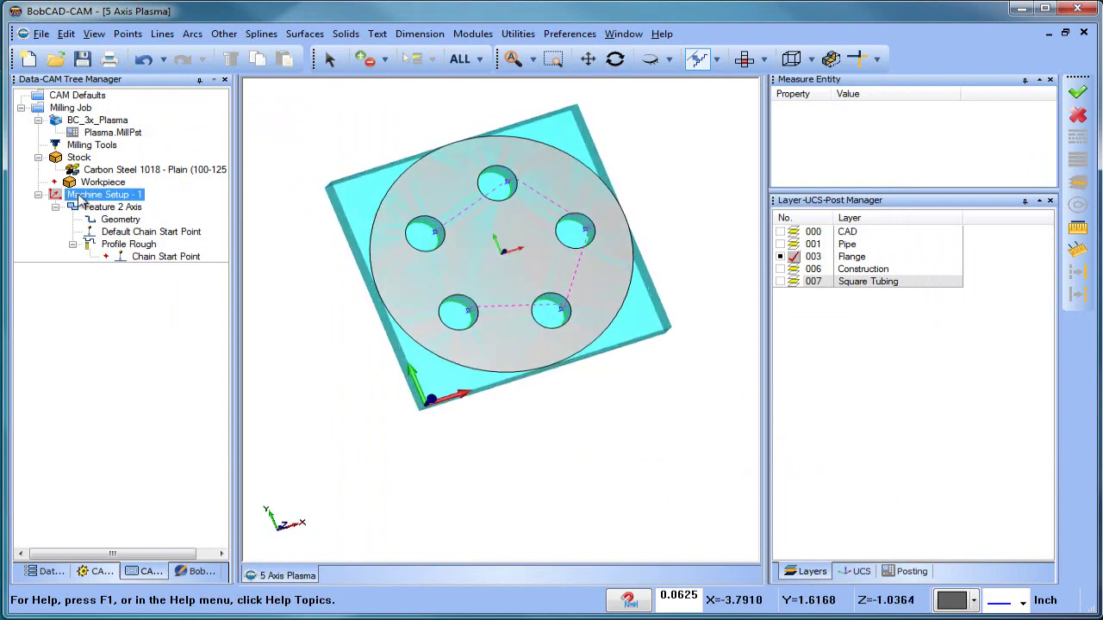
left_click(112, 207)
right_click(112, 207)
left_click(211, 197)
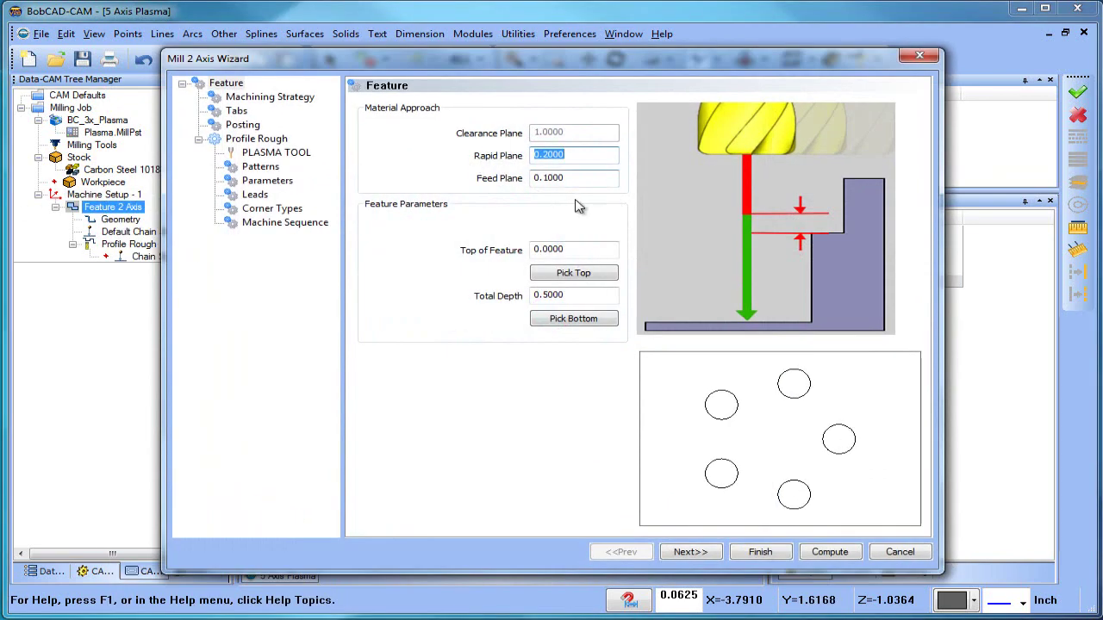
left_click(582, 295)
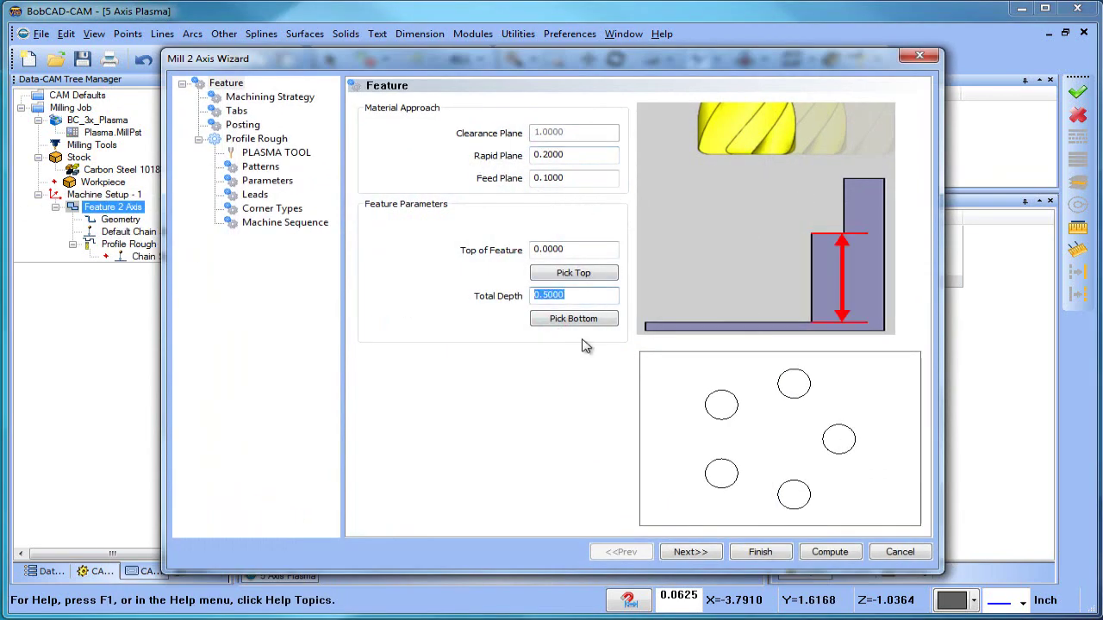
type("0")
left_click(827, 553)
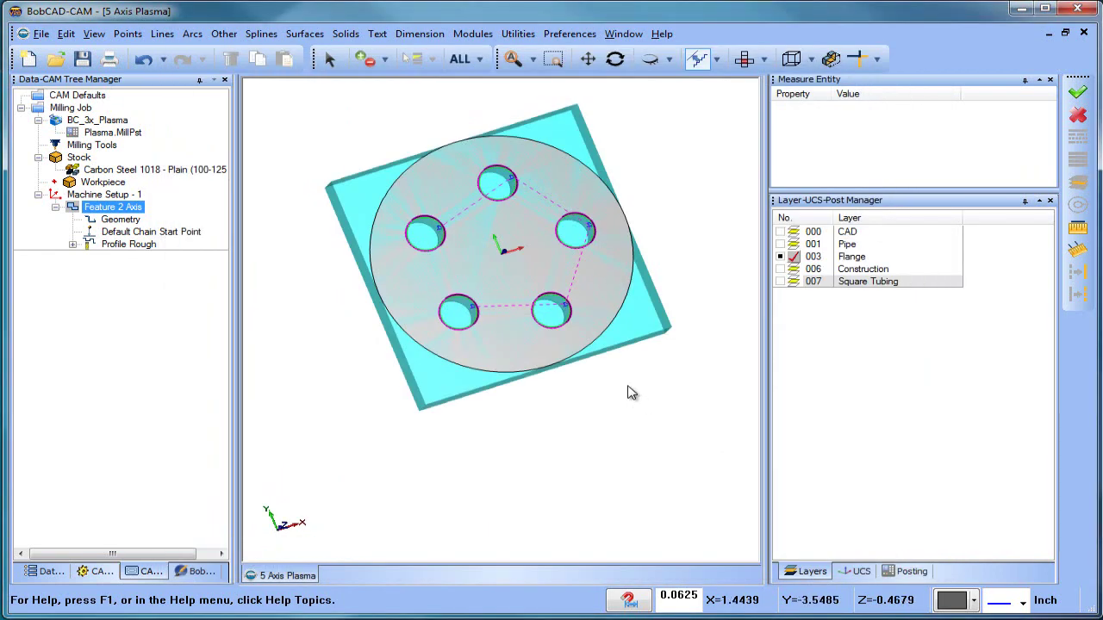
Step: Examine the hole toolpaths up close, including their lead moves, and check their height over the flange in the front view
middle_click_drag(600, 398, 590, 363)
scroll(489, 318, "up", 5)
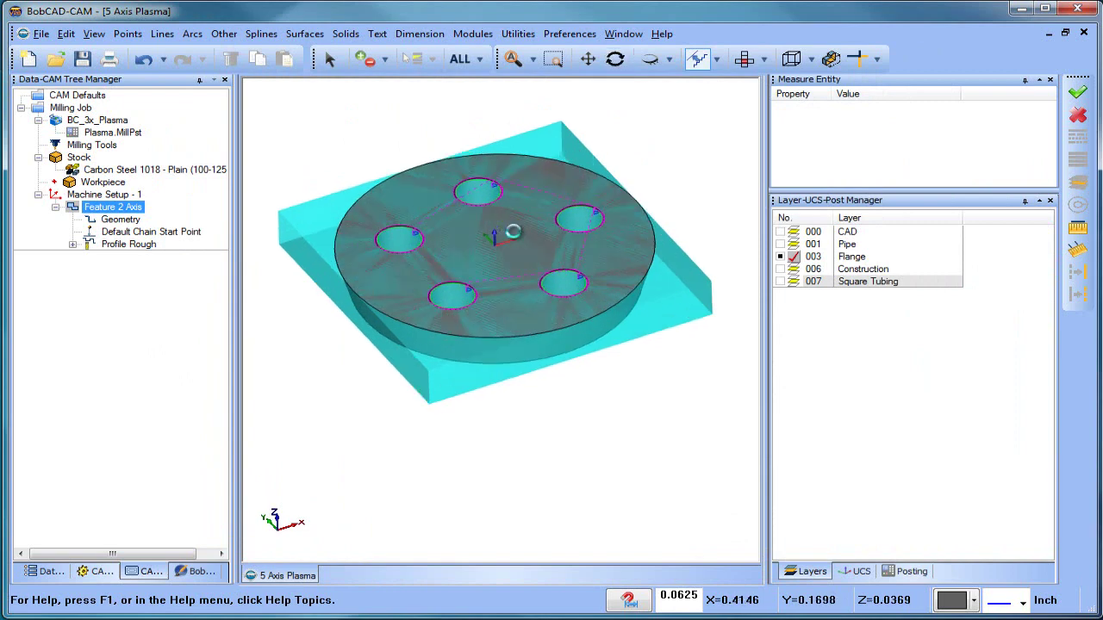
middle_click_drag(520, 237, 561, 307)
scroll(615, 237, "up", 6)
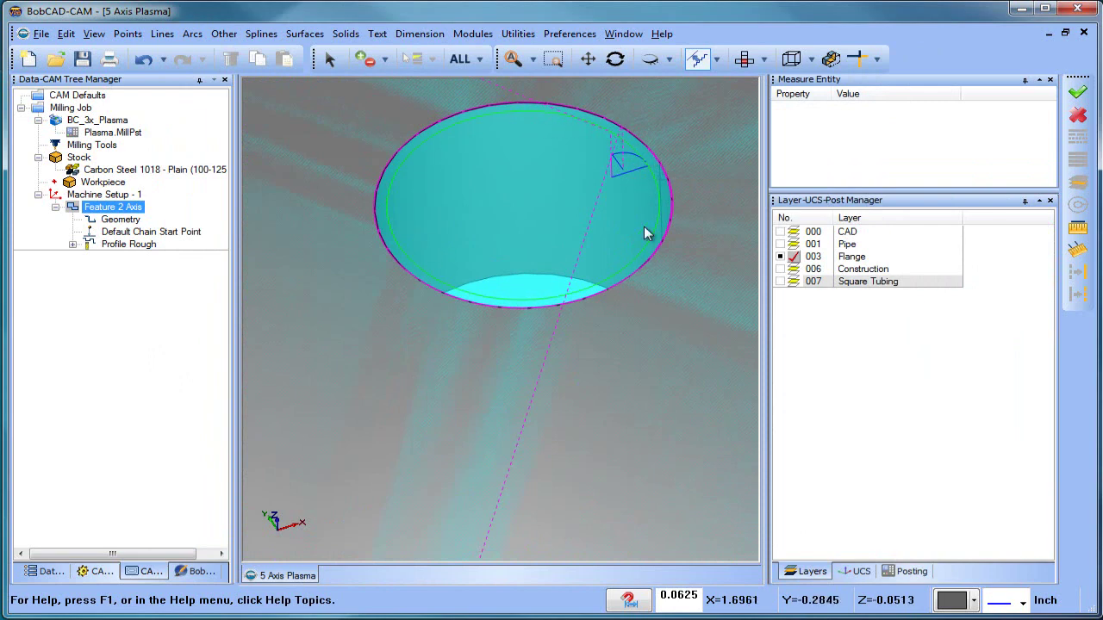
scroll(569, 286, "down", 6)
middle_click_drag(586, 263, 523, 321)
scroll(531, 304, "down", 3)
left_click(764, 59)
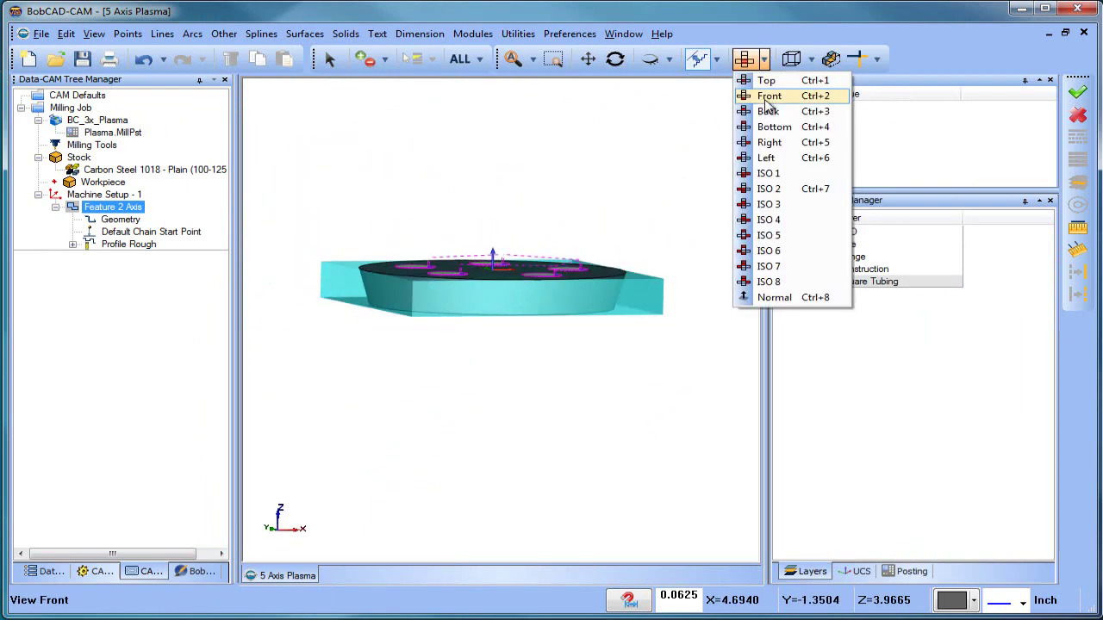
left_click(769, 94)
scroll(377, 279, "up", 2)
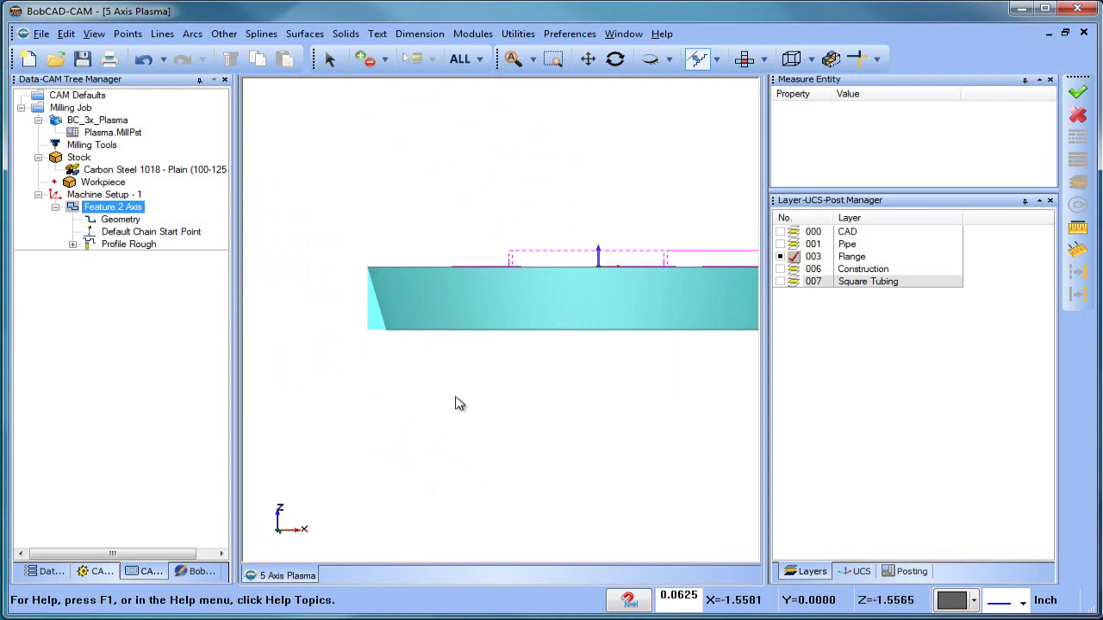
scroll(459, 404, "down", 2)
middle_click_drag(534, 394, 525, 315)
scroll(500, 306, "up", 3)
mouse_move(476, 340)
middle_mouse_down("ctrl")
mouse_move(499, 328)
mouse_move(480, 331)
middle_mouse_up("ctrl")
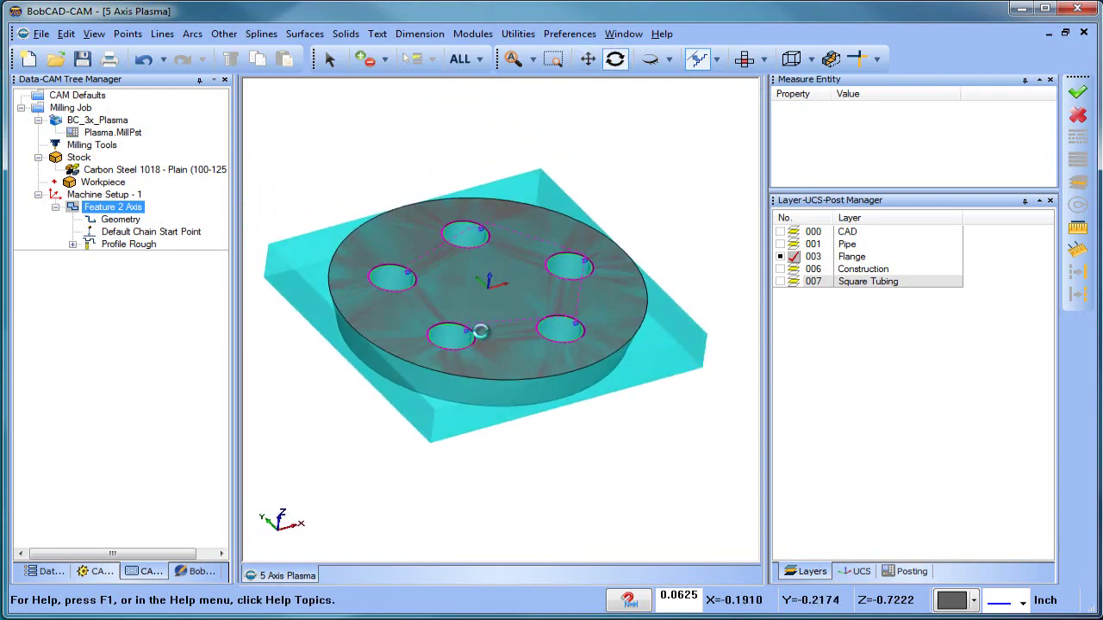
Step: Add a new layer and keep it as the active layer
right_click(849, 292)
left_click(827, 294)
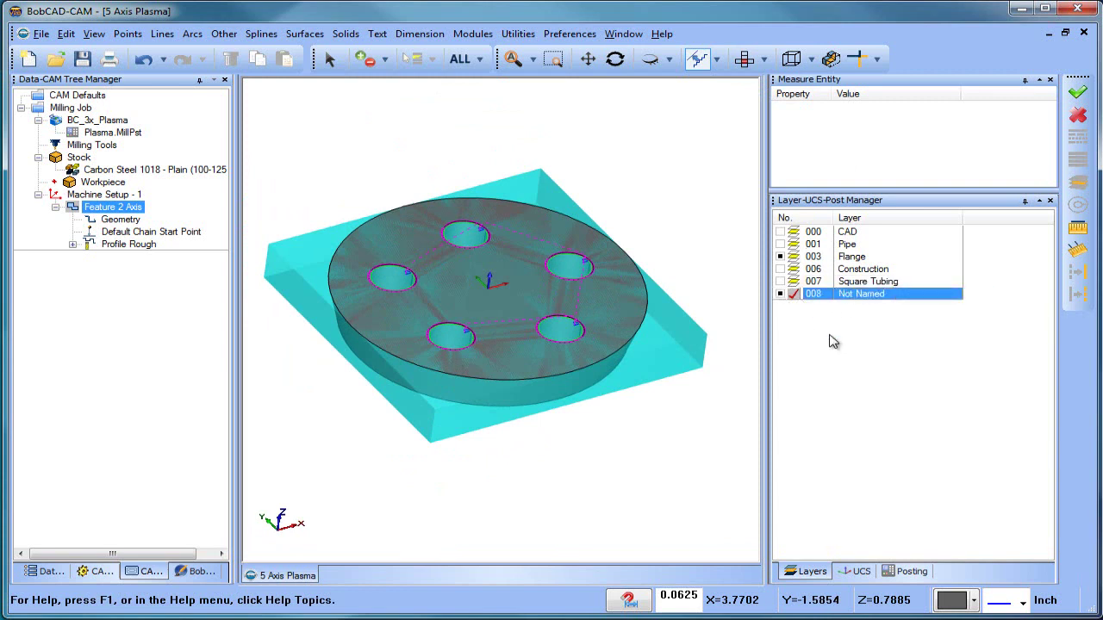
Step: Blank the stock and the toolpath of the 2 axis feature so only the flange model shows
left_click(55, 206)
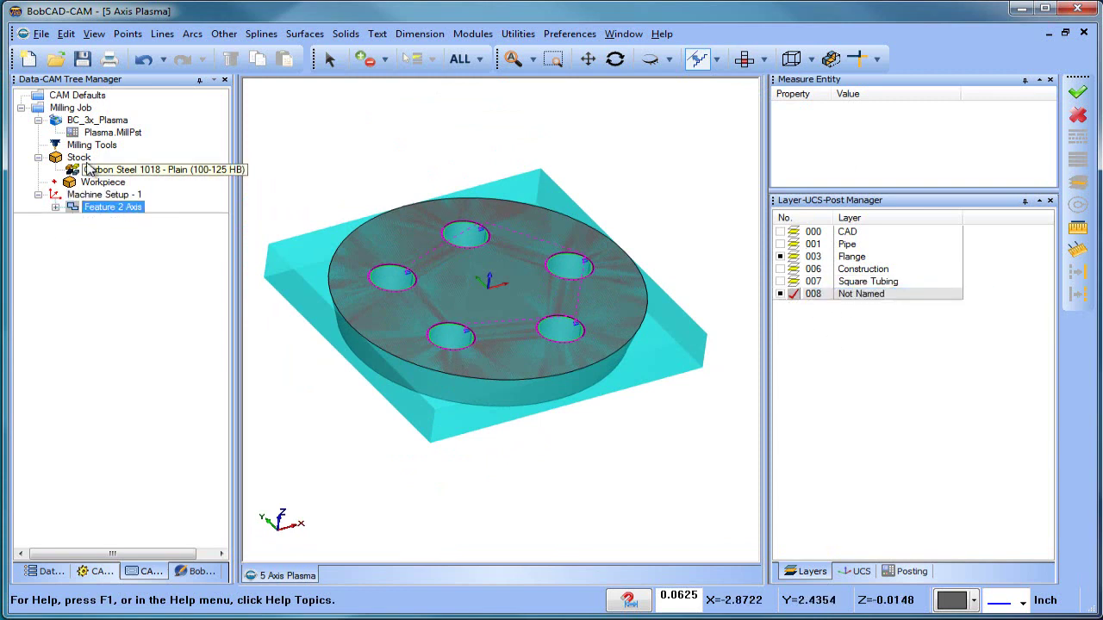
right_click(82, 157)
left_click(148, 229)
left_click_drag(535, 308, 539, 319)
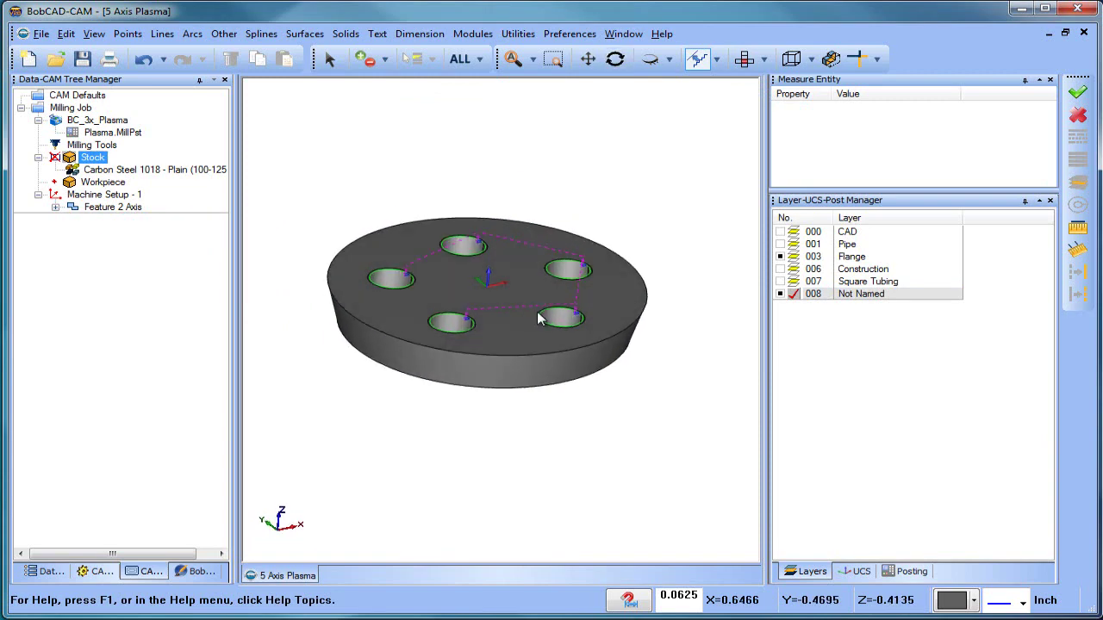
right_click(120, 207)
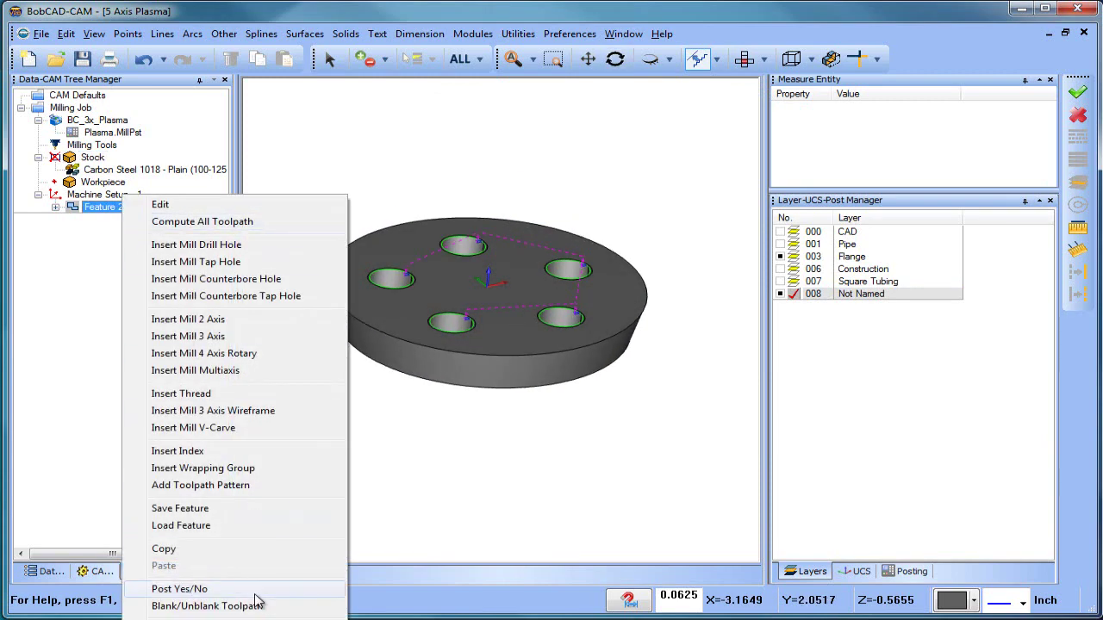
left_click(207, 606)
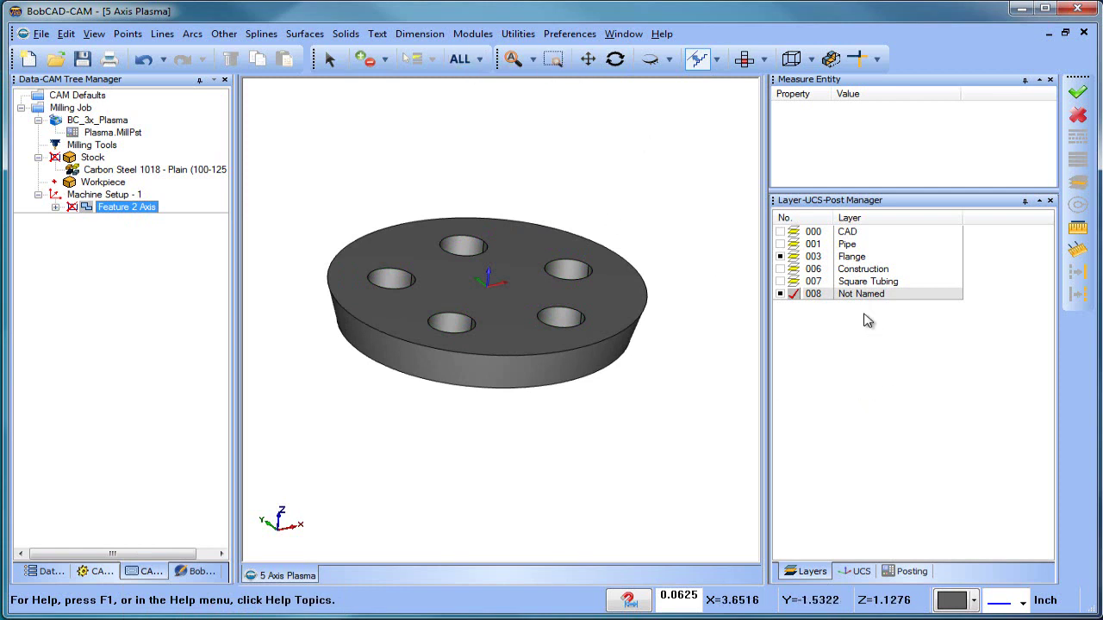
Step: Extract the edges of the flange's outer side face onto the new layer and hide the Flange layer
left_click(518, 34)
mouse_move(603, 164)
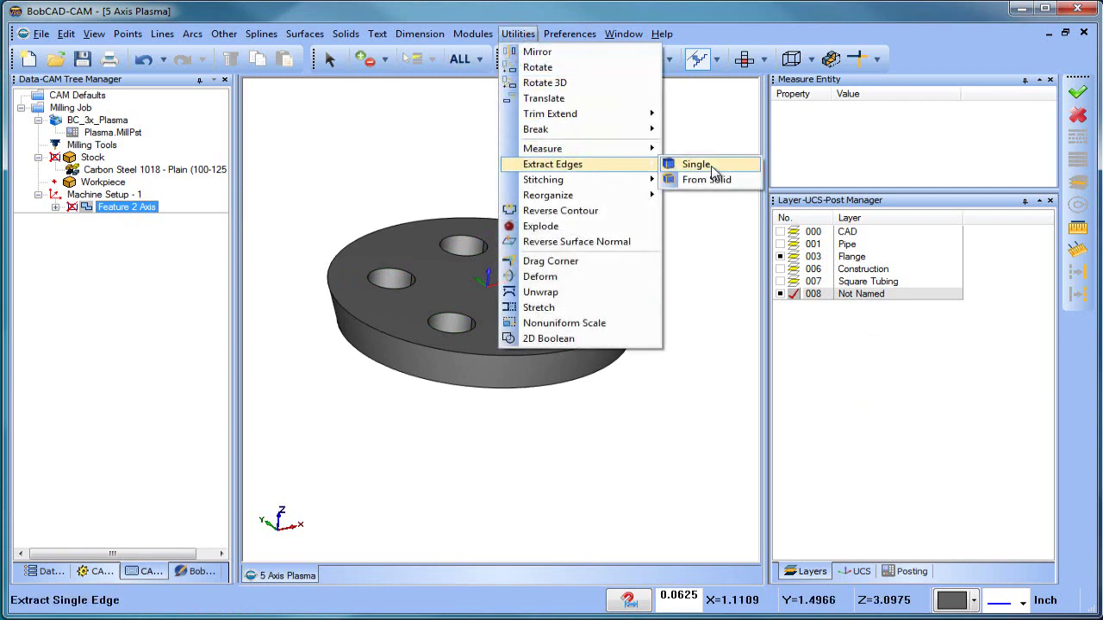
left_click(711, 166)
left_click(603, 352)
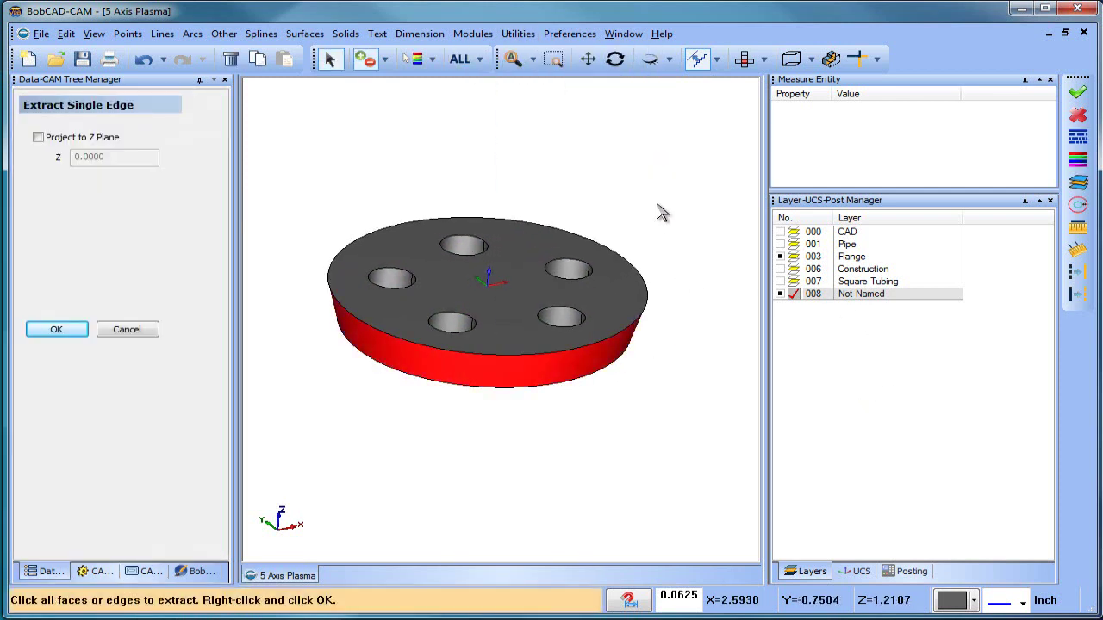
key("space")
left_click(781, 257)
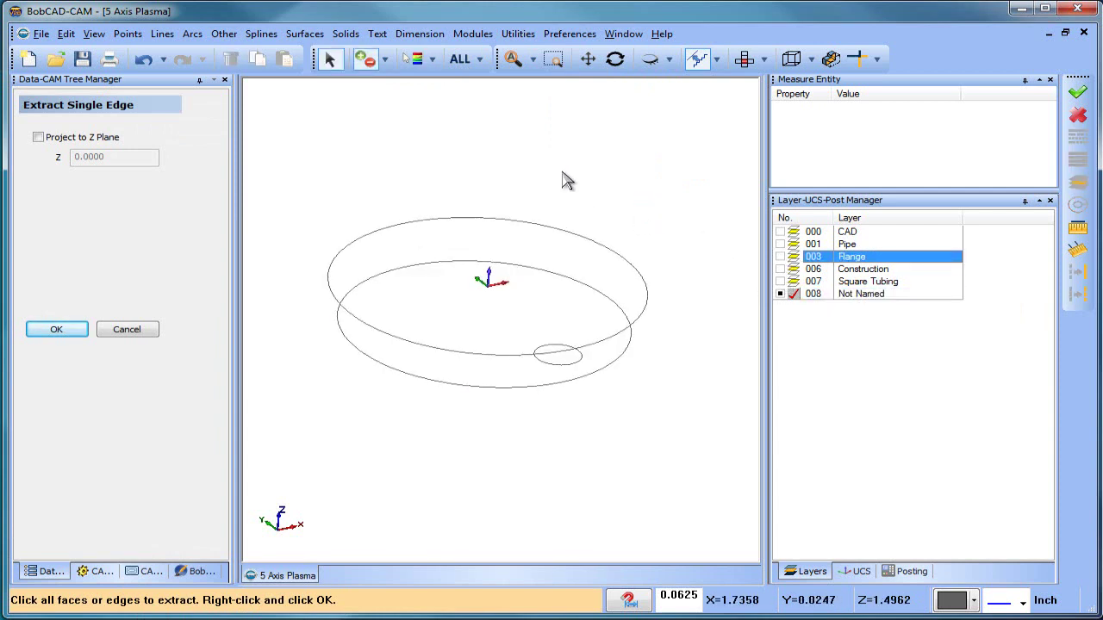
right_click(545, 157)
left_click(543, 181)
Step: Delete the small hole circle from the extracted geometry, keeping the two outer flange edges
left_click(330, 59)
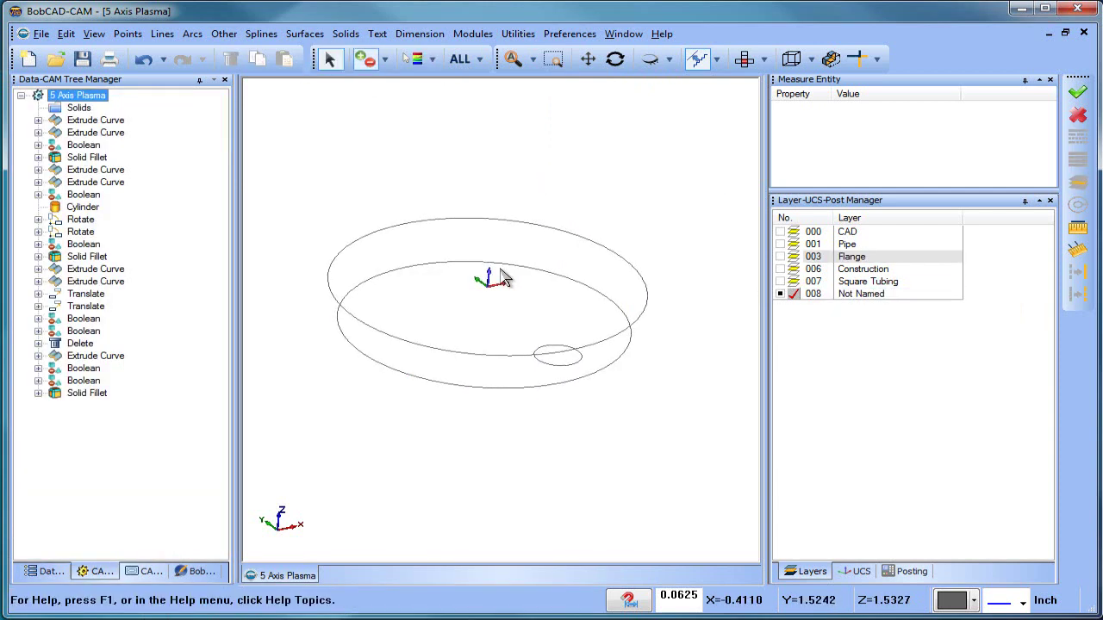
left_click(546, 344)
key("Delete")
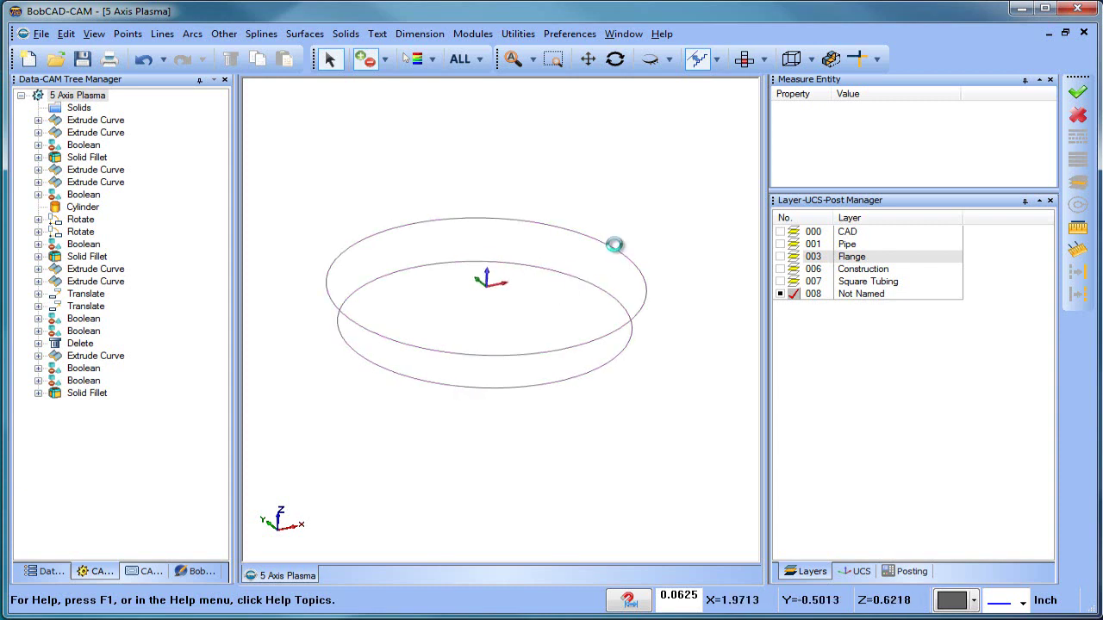
Step: Join the two circular flange edges with two straight lines on the far side, using Line Join
left_click(162, 33)
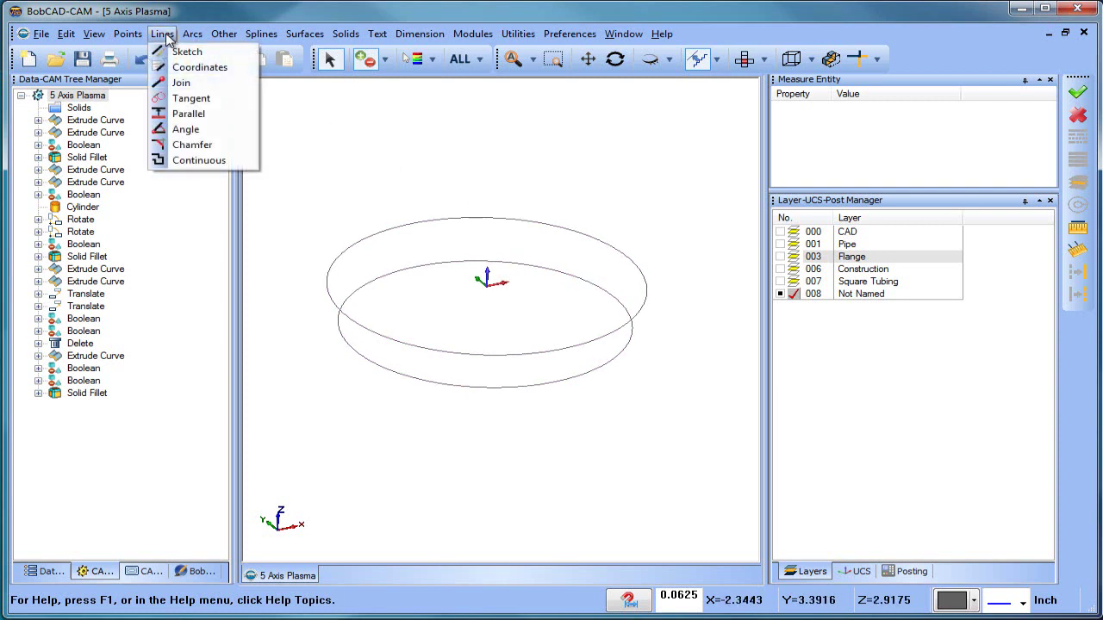
left_click(202, 85)
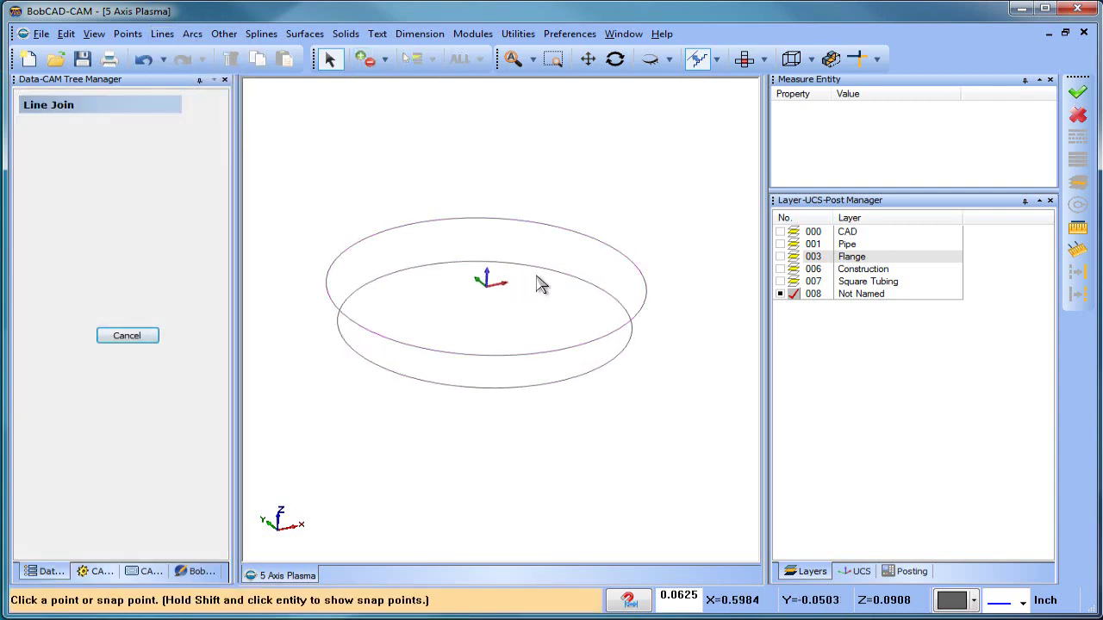
left_click(614, 297)
left_click(627, 257)
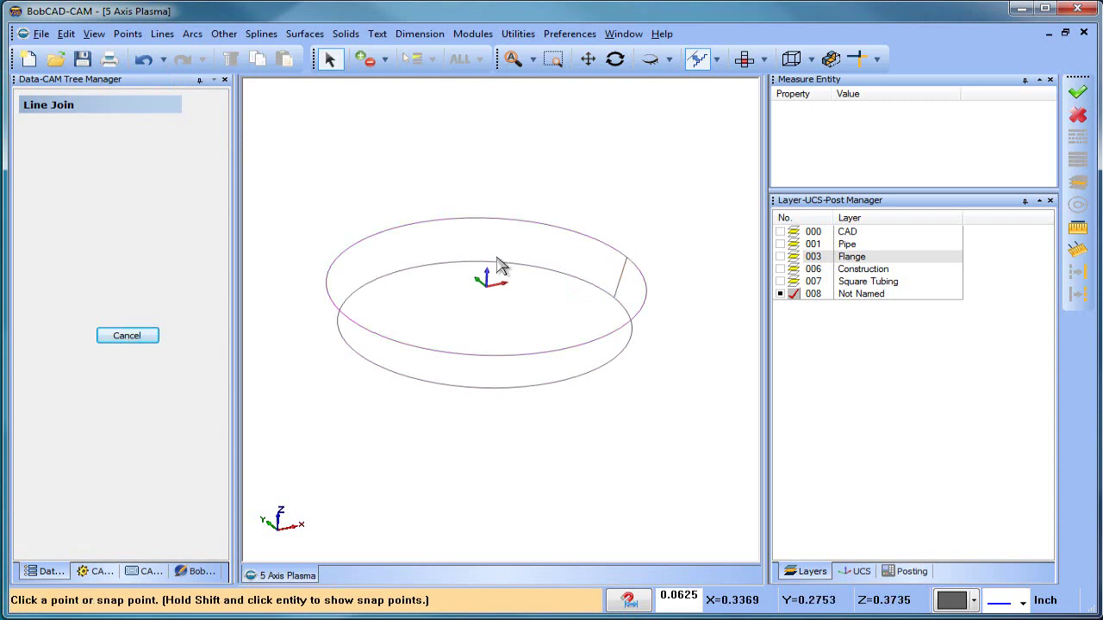
left_click(467, 261)
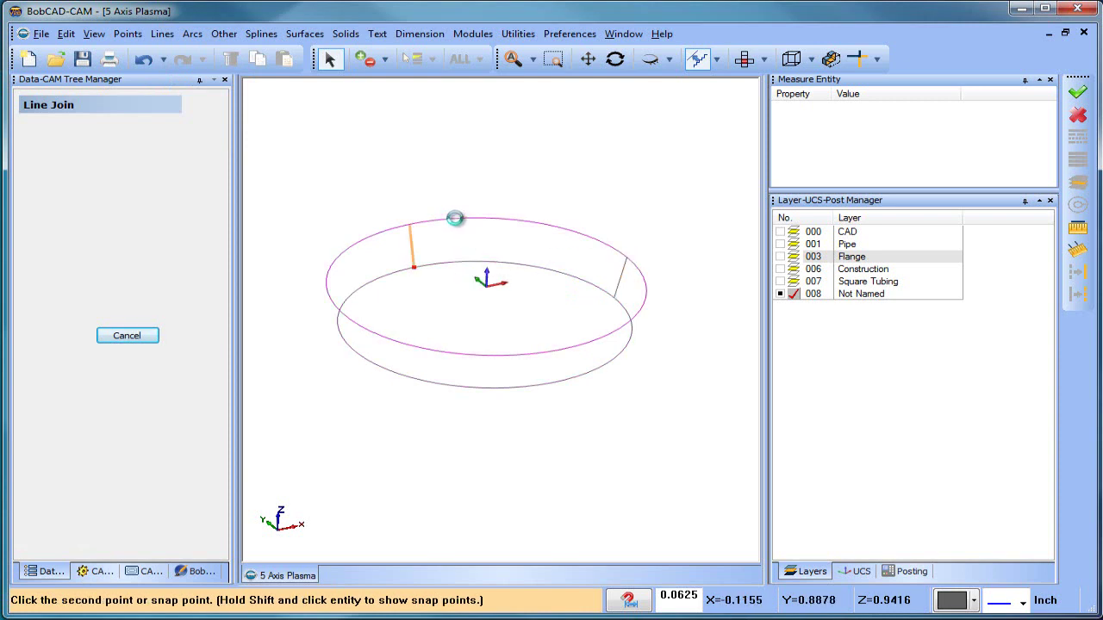
left_click(455, 219)
Step: Add two more joining lines between the flange edges on the near side, giving four spaced around the rim, and leave Line Join
middle_click_drag(512, 309, 399, 368)
left_click(390, 360)
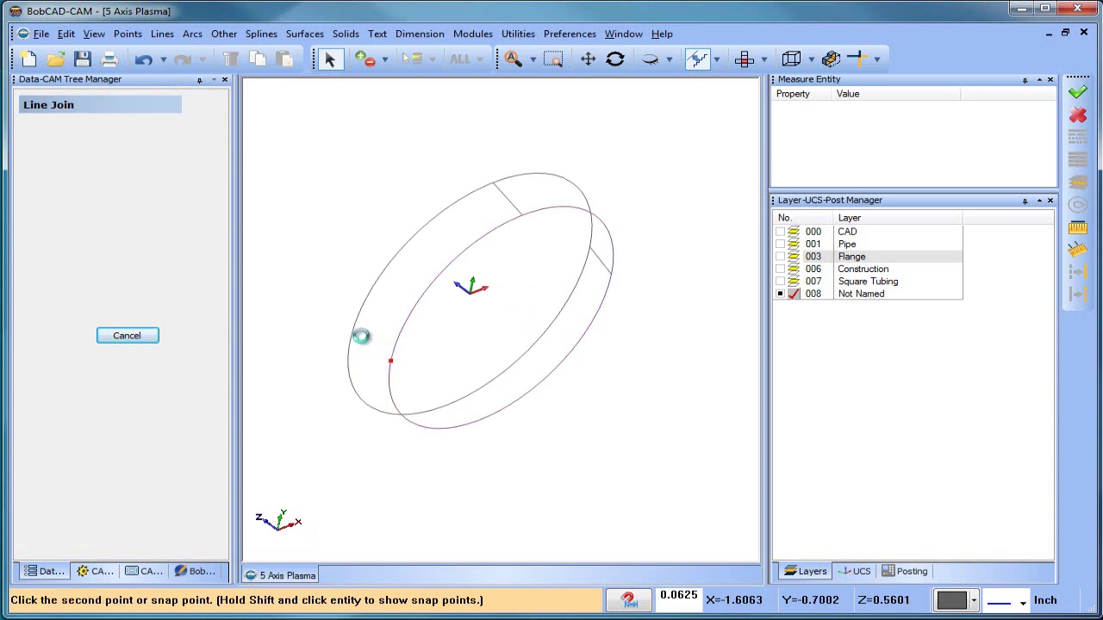
left_click(357, 331)
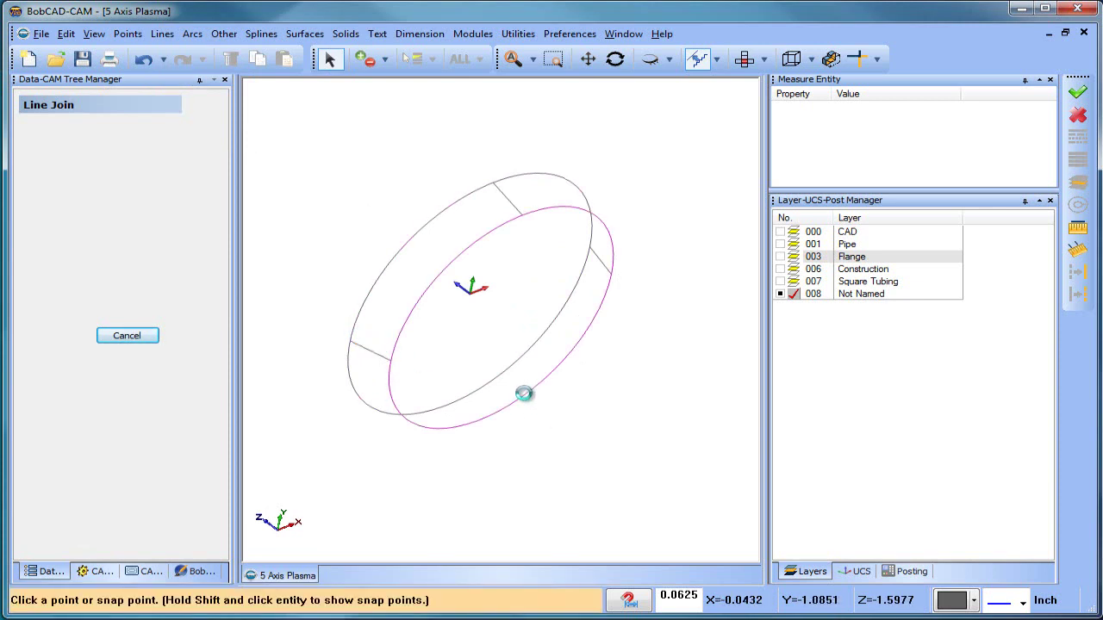
left_click(493, 390)
left_click(483, 390)
middle_click_drag(463, 288, 564, 153)
right_click(564, 154)
left_click(604, 169)
middle_click_drag(566, 305, 576, 308)
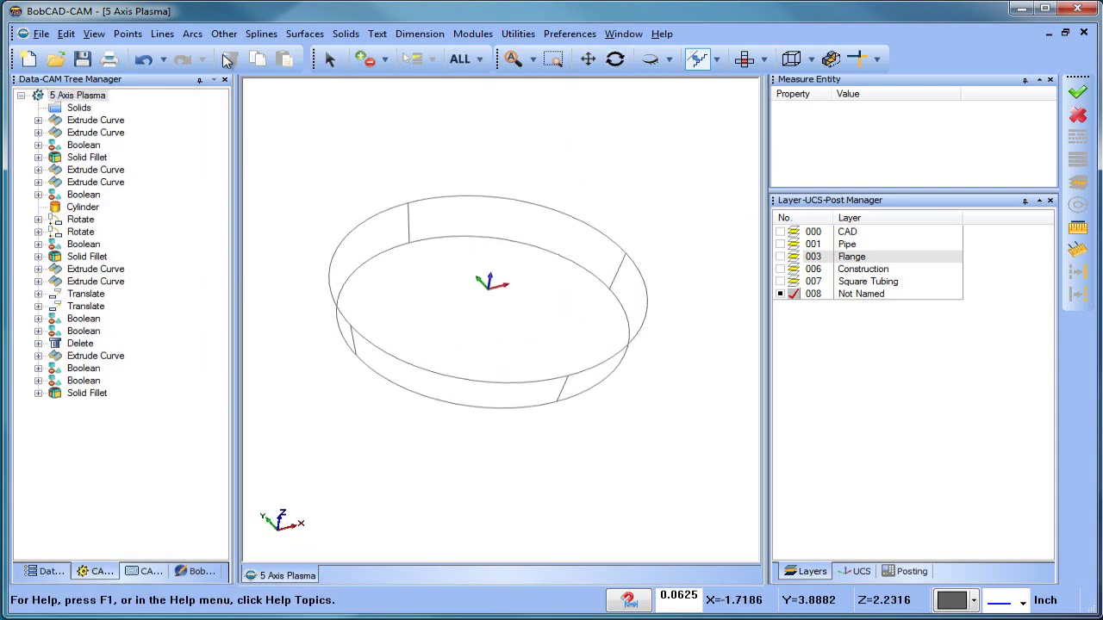
left_click(329, 59)
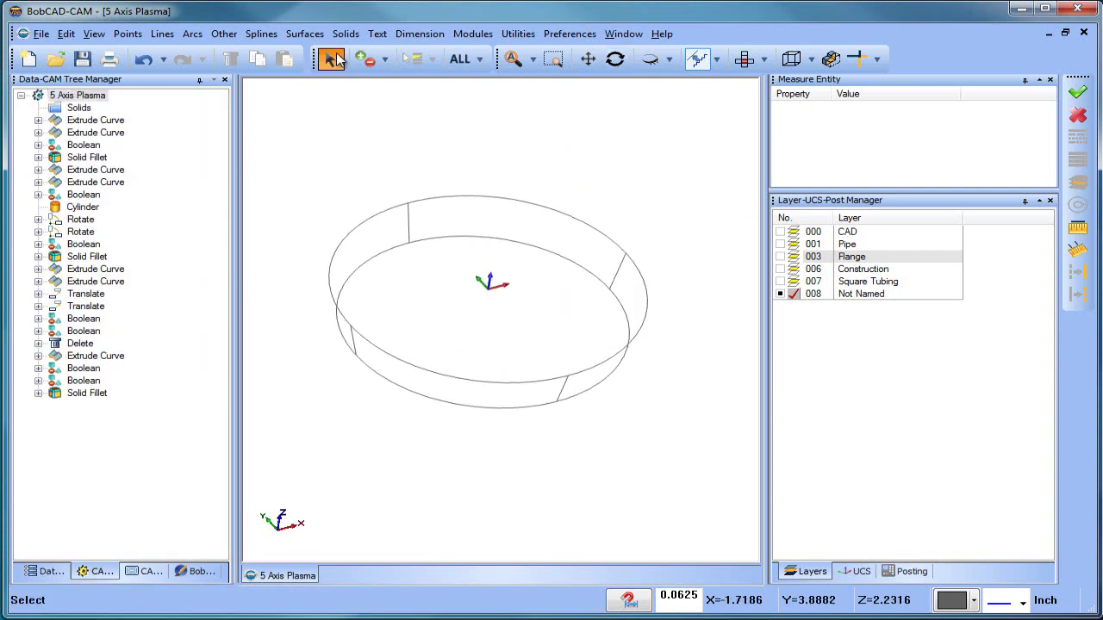
left_click(405, 210)
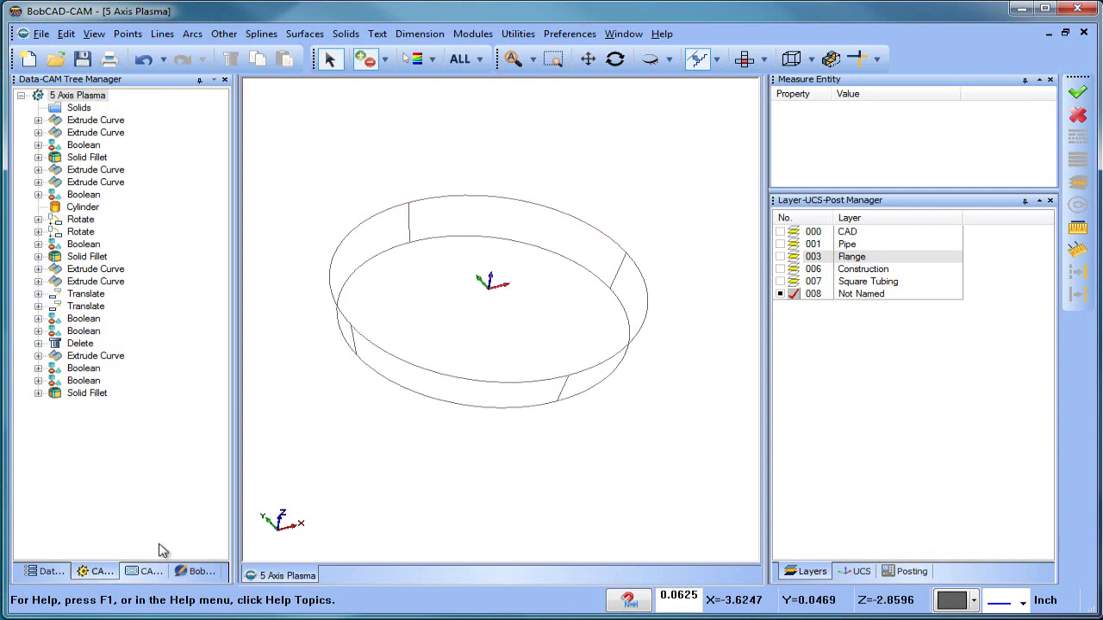
Step: Add a Mill Multiaxis feature with the Wireframe toolpath to Machine Setup - 1, using work offset 1
left_click(149, 572)
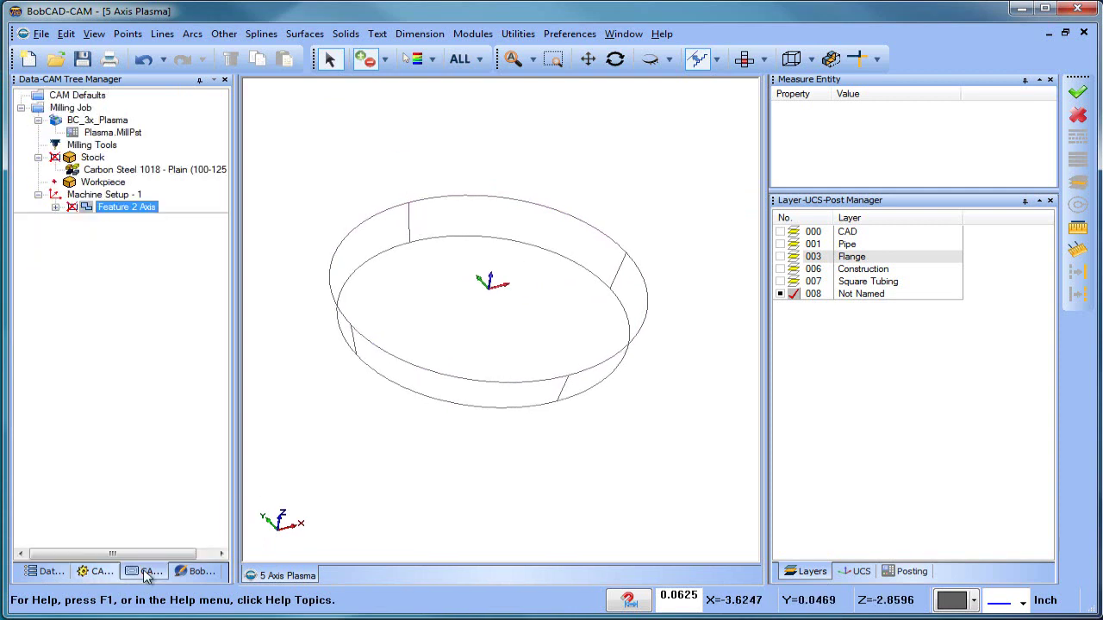
right_click(108, 198)
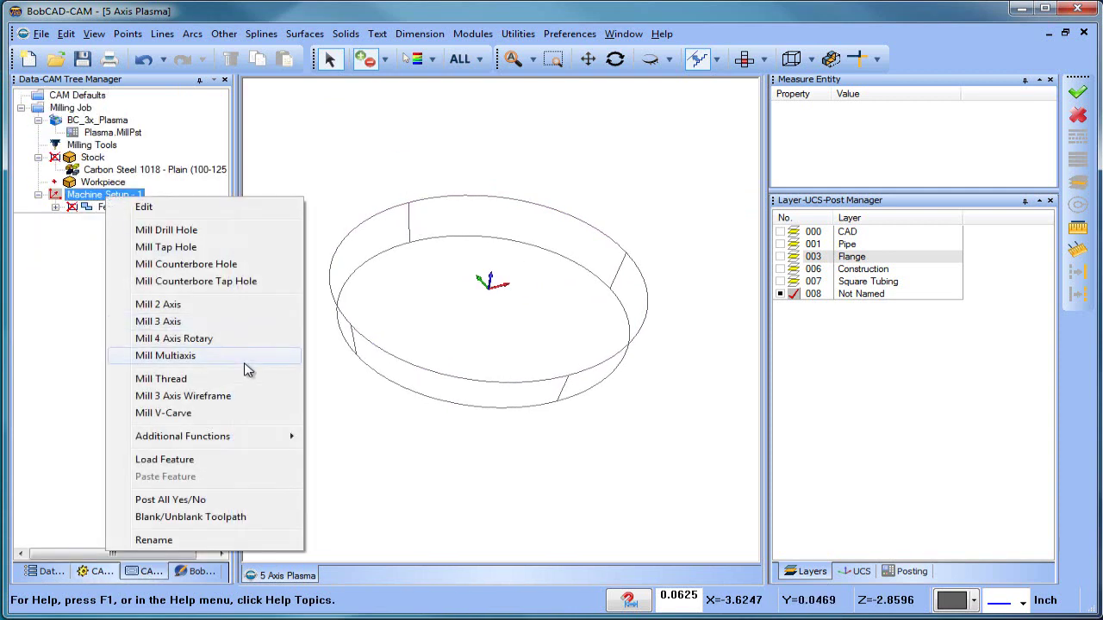
left_click(245, 361)
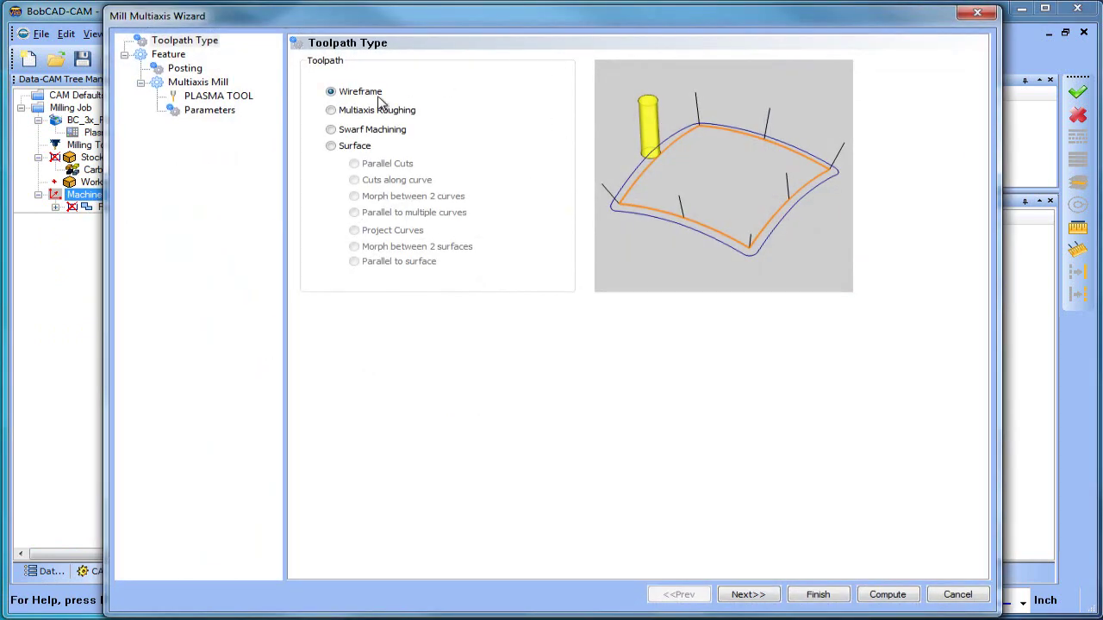
left_click(748, 601)
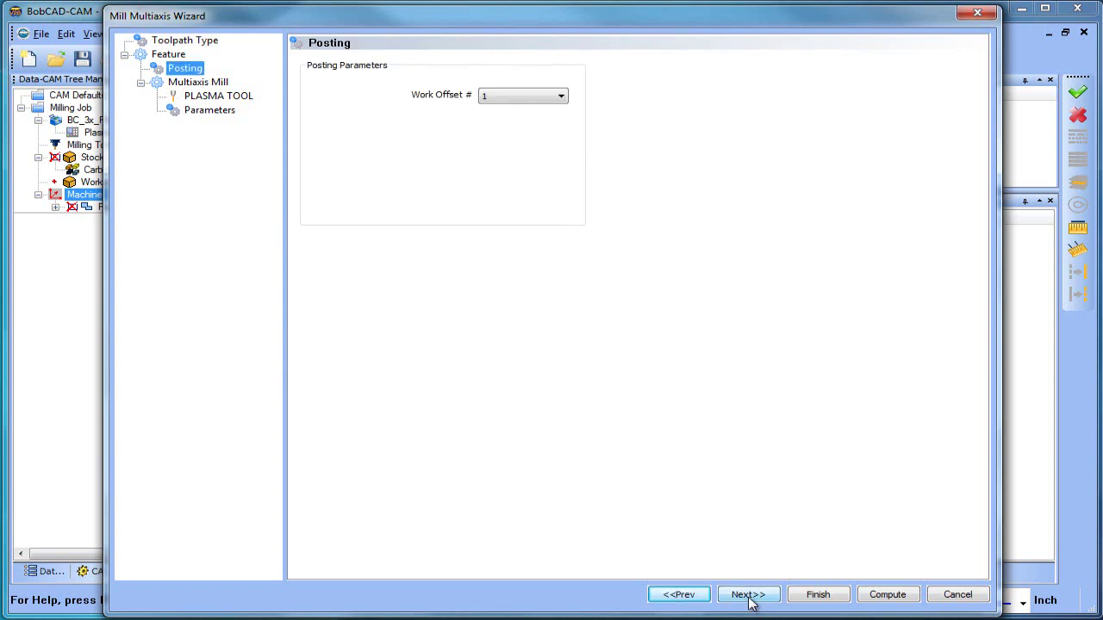
Step: Set the multiaxis feature's plasma tool diameter to .0625 and its feedrate to 50
left_click(220, 102)
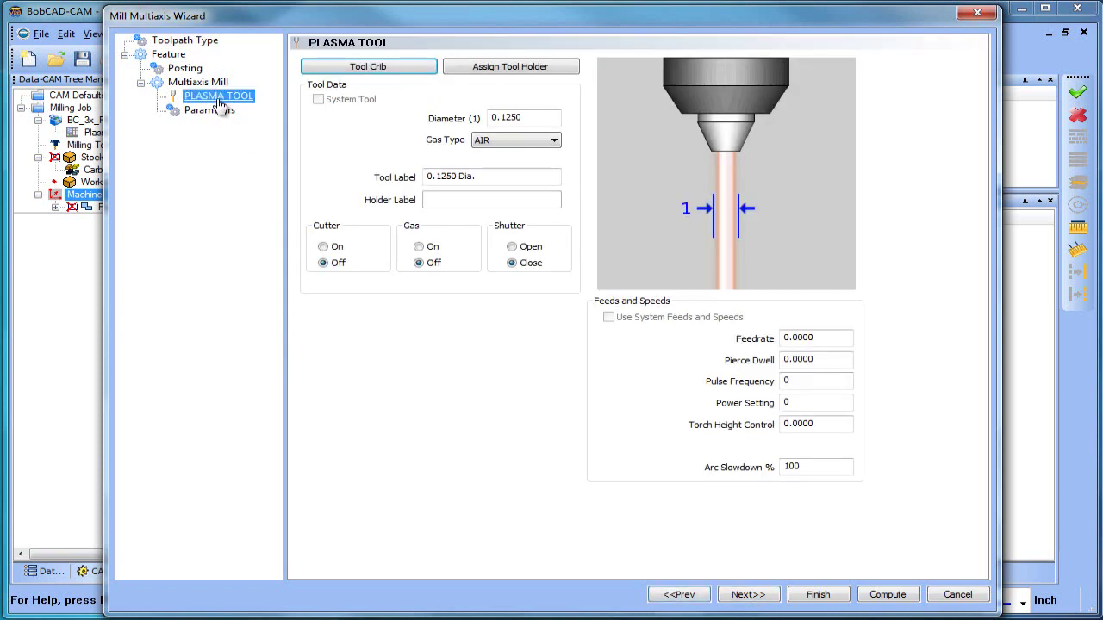
double_click(537, 118)
type(".06")
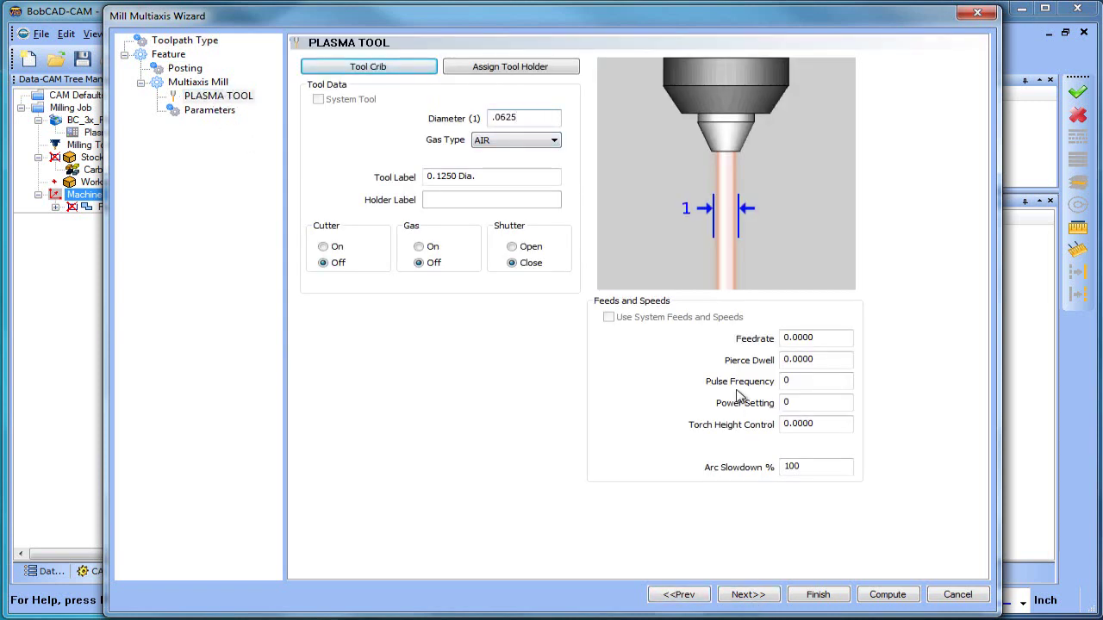
left_click(845, 337)
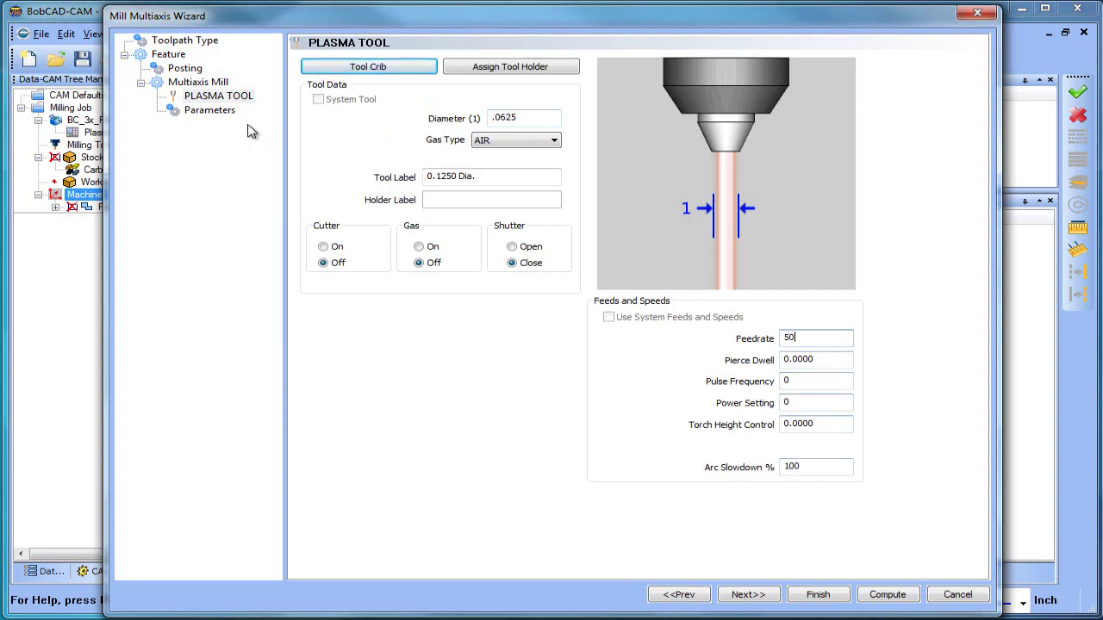
Step: Assign the upper circular flange edge as the drive curve of the multiaxis toolpath
left_click(210, 110)
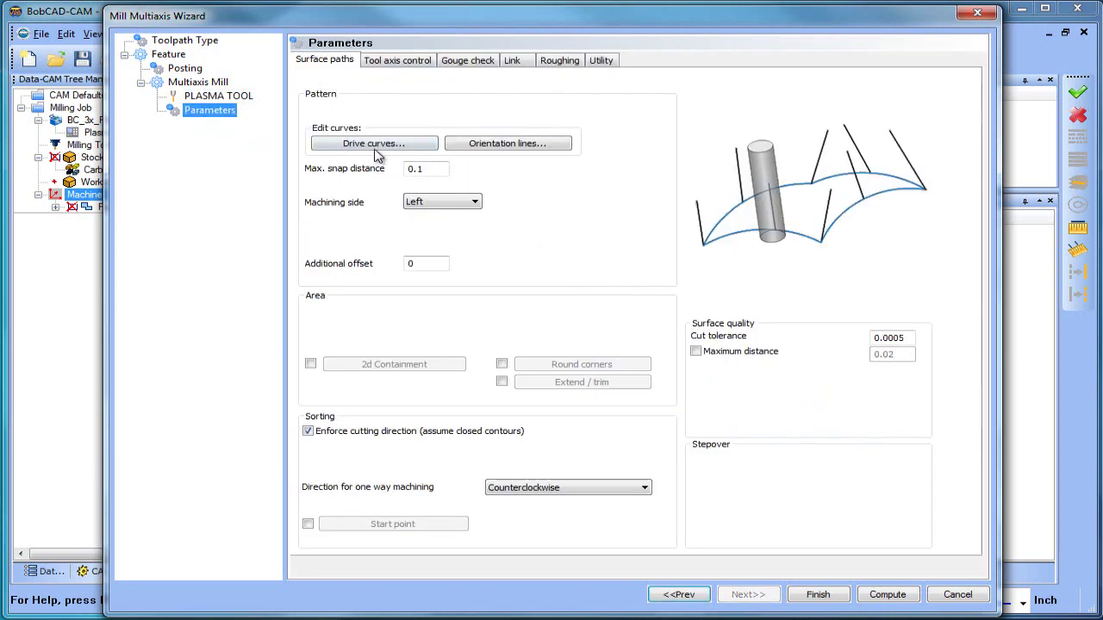
left_click(375, 147)
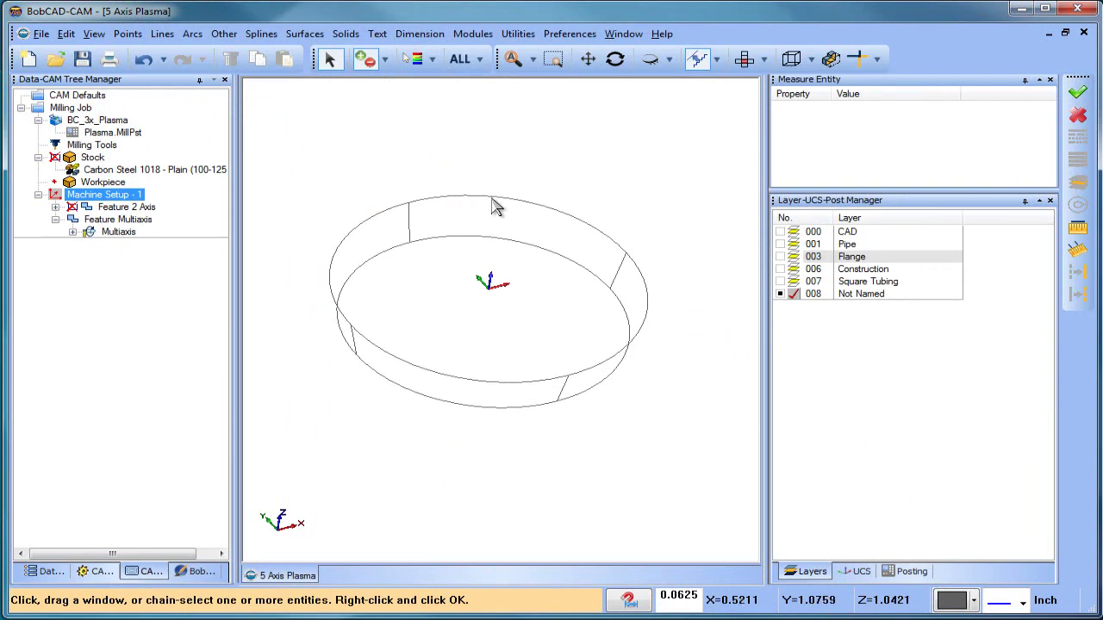
left_click(492, 199)
right_click(524, 170)
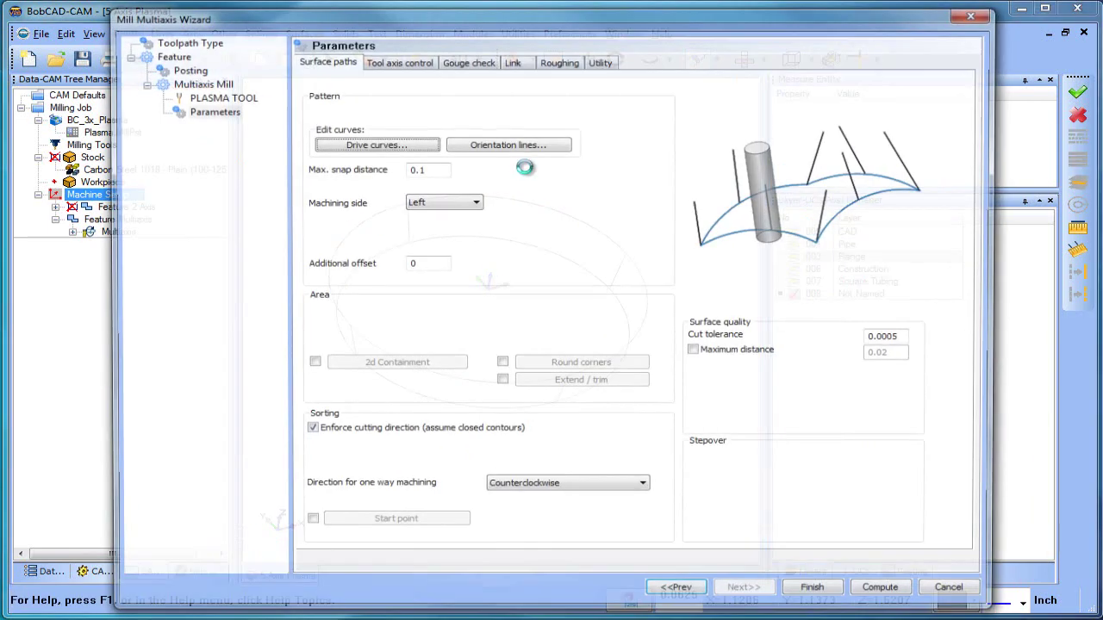
Step: Assign the four joining lines between the flange edges as the toolpath's orientation lines
left_click(515, 144)
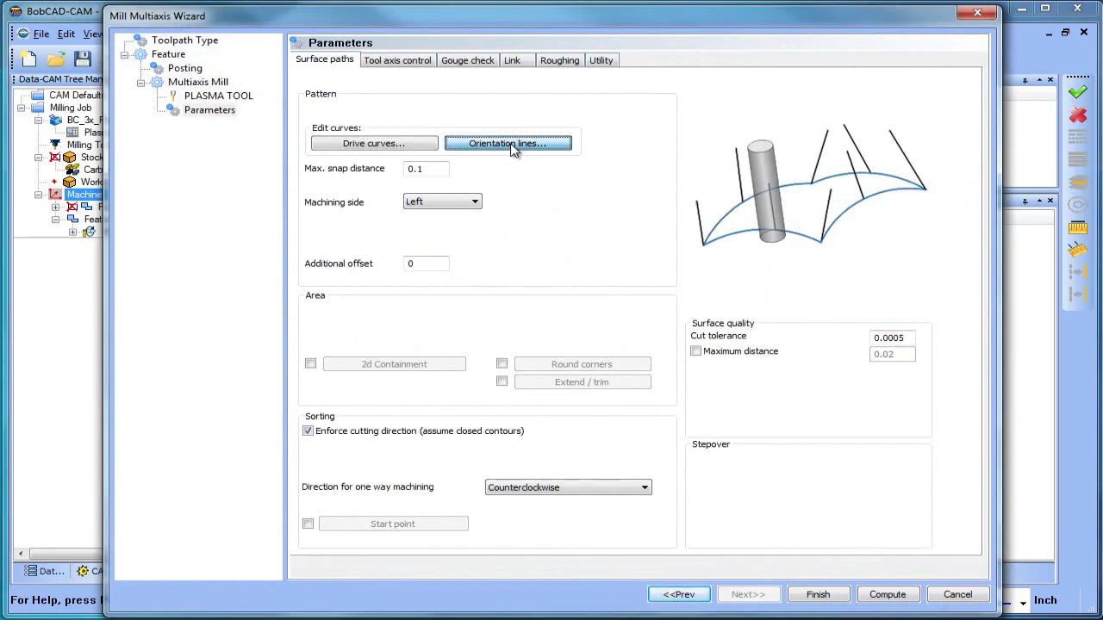
left_click(624, 259)
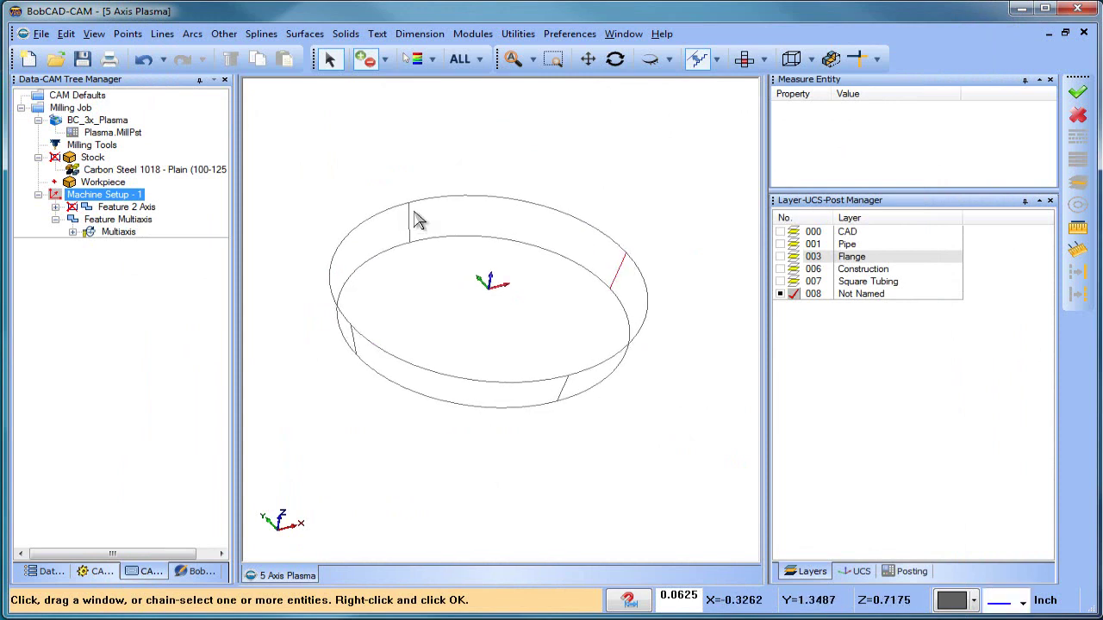
left_click(408, 216)
left_click(352, 338)
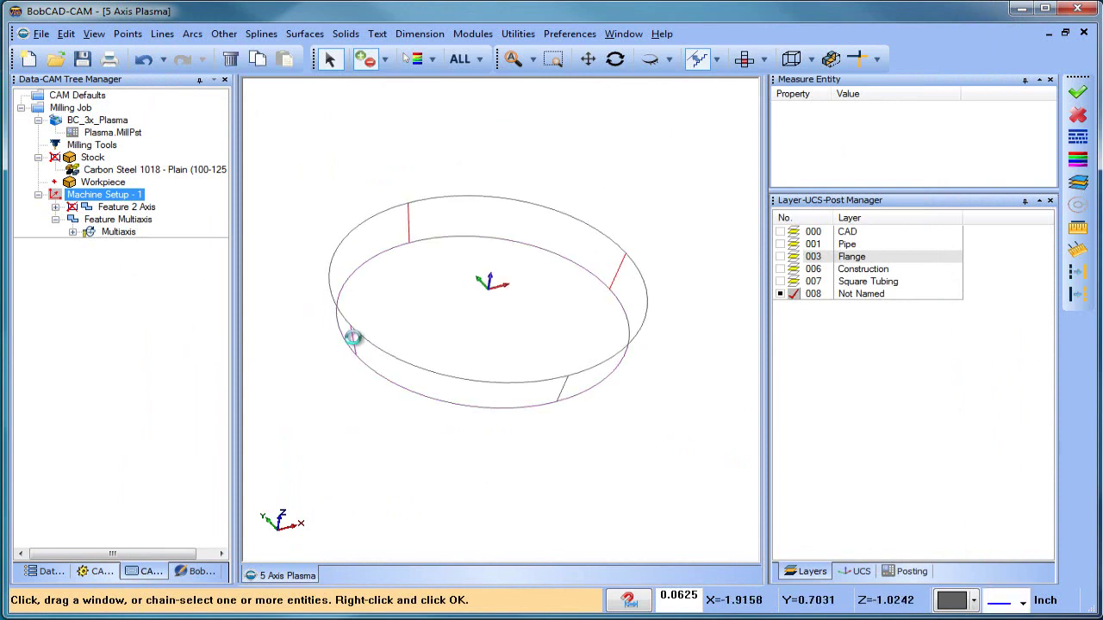
left_click(564, 388)
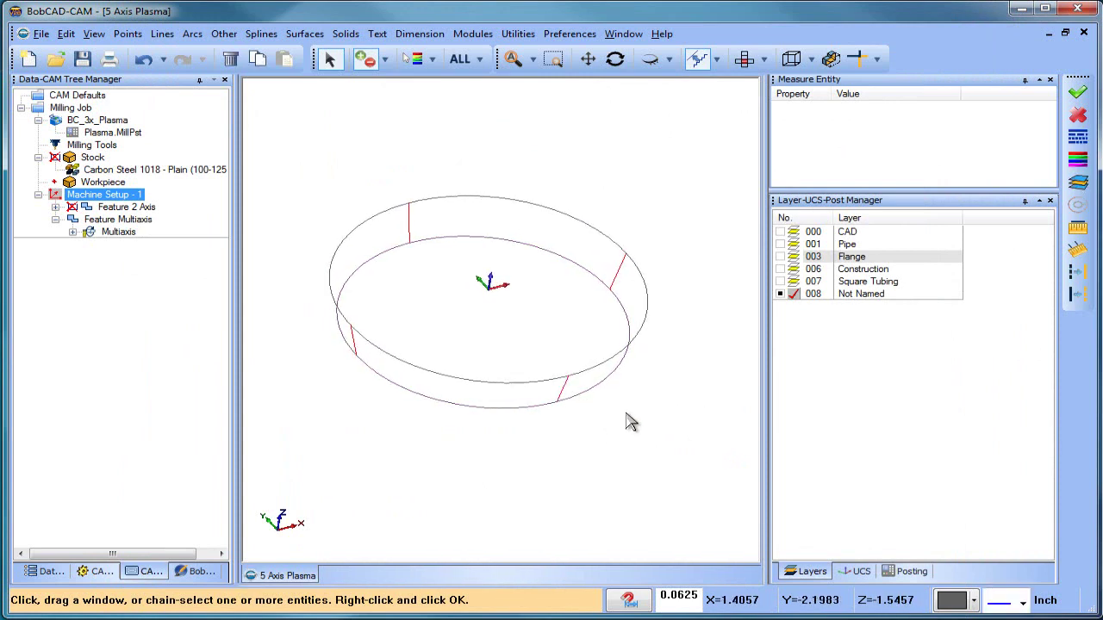
right_click(625, 413)
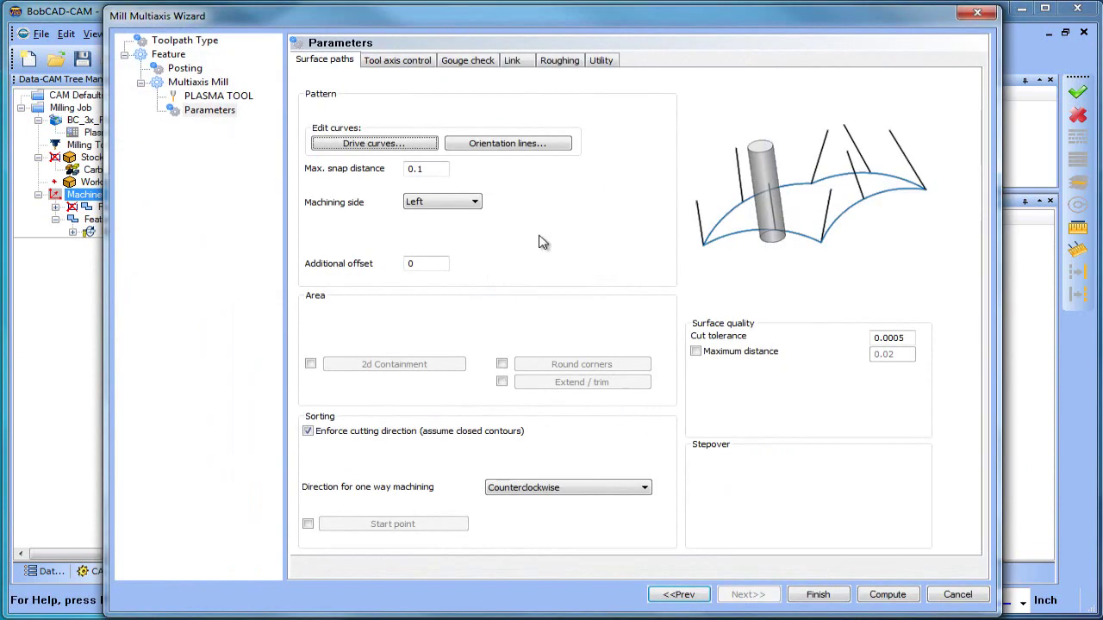
Step: Set the tool axis control to 5 Axis output with a tilt away from line of 0, and compute the toolpath
left_click(420, 64)
left_click(455, 88)
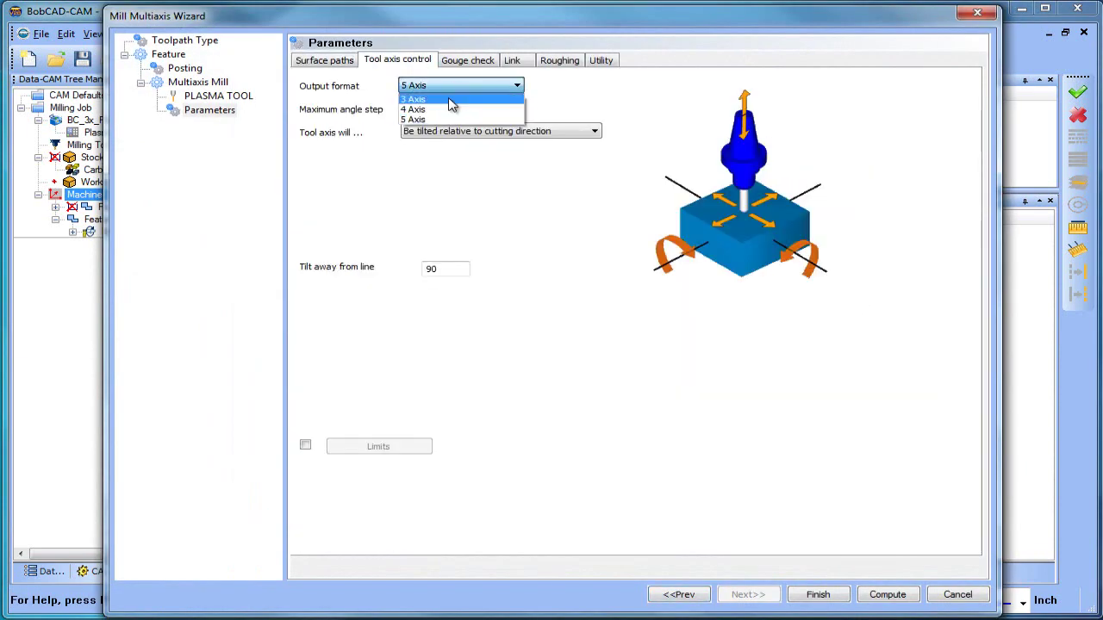
left_click(450, 120)
left_click(449, 268)
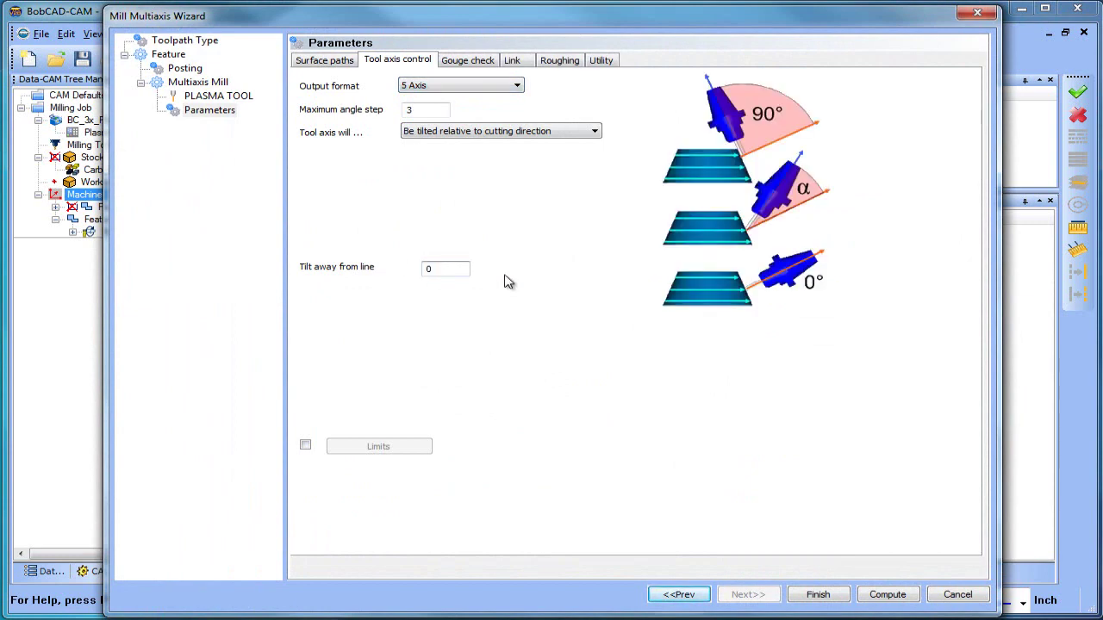
left_click(887, 595)
Step: Inspect the computed edge toolpath against the flange by showing the Flange layer temporarily and hiding it again
middle_click_drag(566, 406, 555, 362)
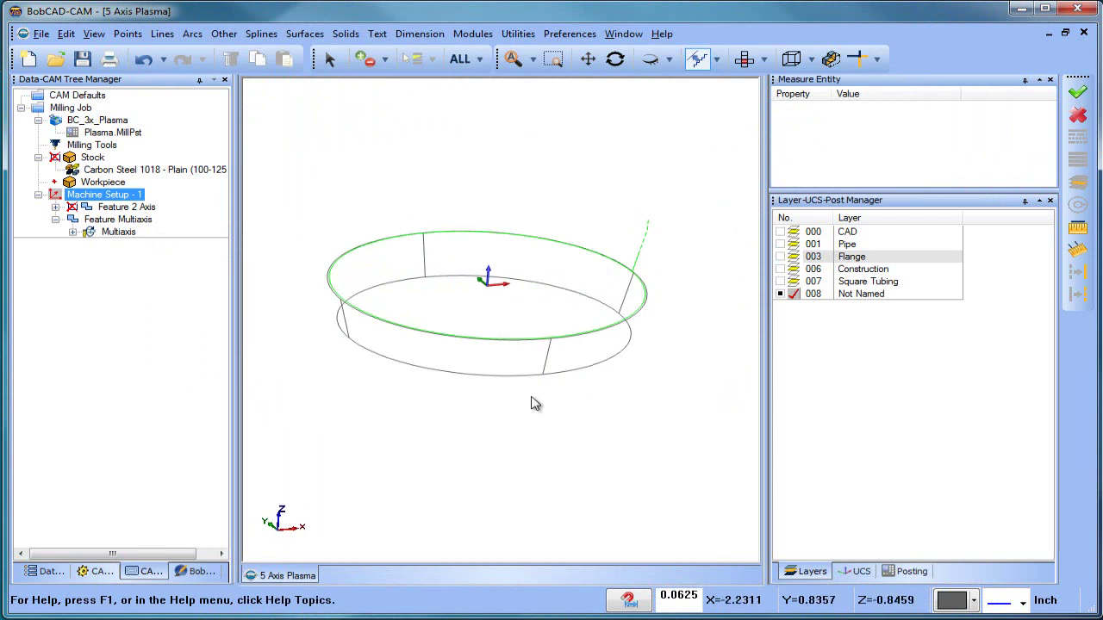
mouse_move(516, 297)
middle_mouse_down()
mouse_move(519, 325)
mouse_move(503, 325)
mouse_move(513, 321)
mouse_move(500, 407)
mouse_move(505, 360)
mouse_move(520, 349)
middle_mouse_up()
left_click(781, 256)
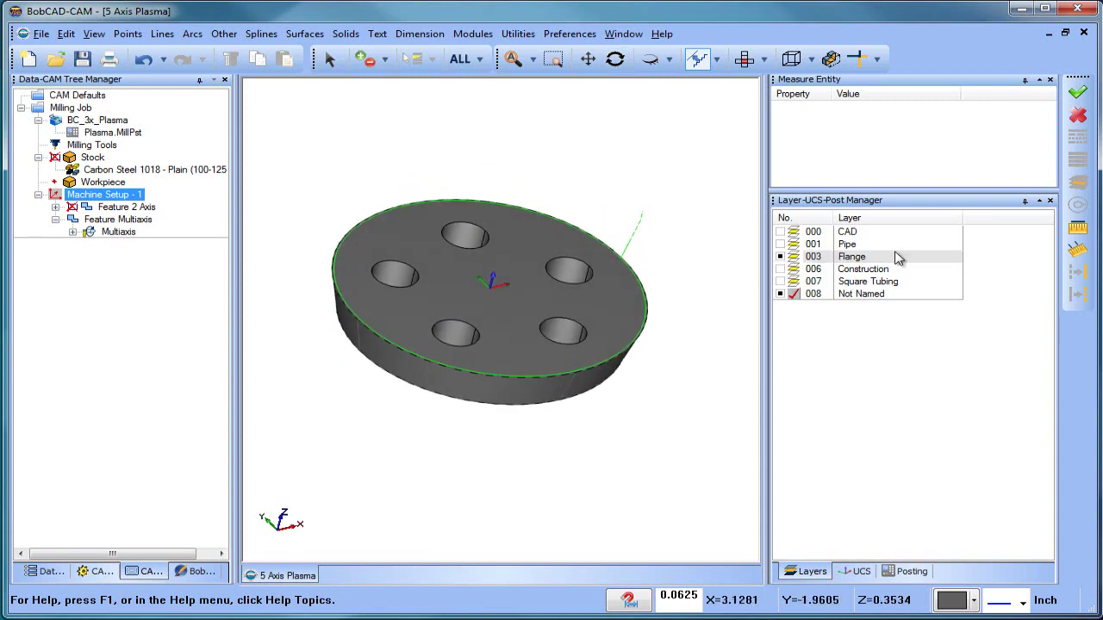
left_click(780, 257)
middle_click_drag(492, 295, 498, 86)
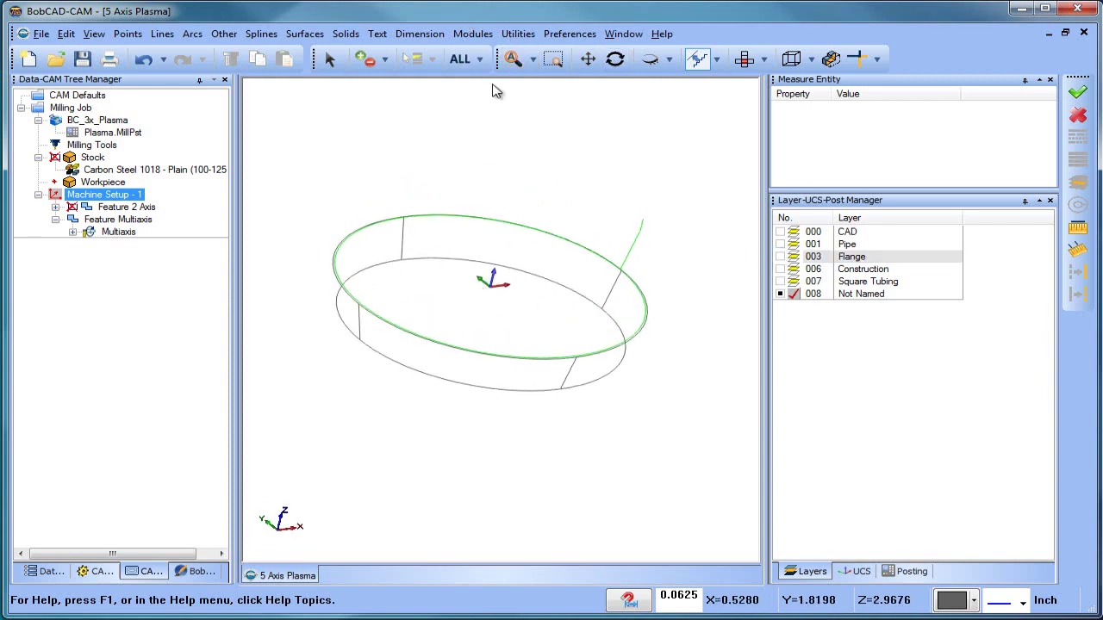
Step: Examine which machines can be selected for the current plasma milling job, and leave the machine selection without changing it
left_click(112, 133)
right_click(120, 121)
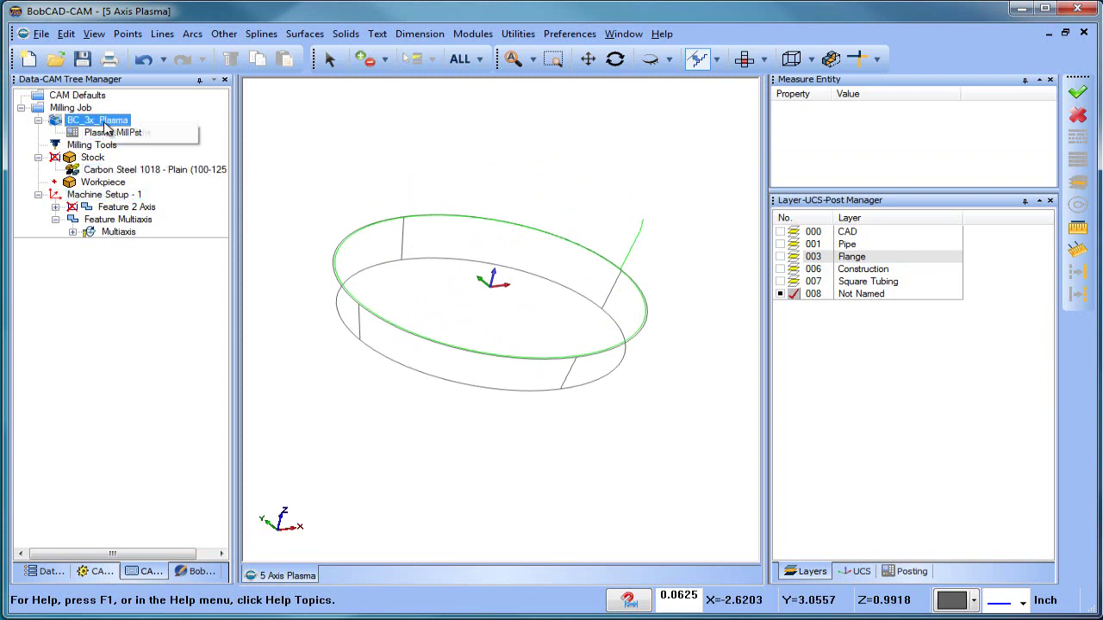
left_click(143, 134)
left_click(584, 296)
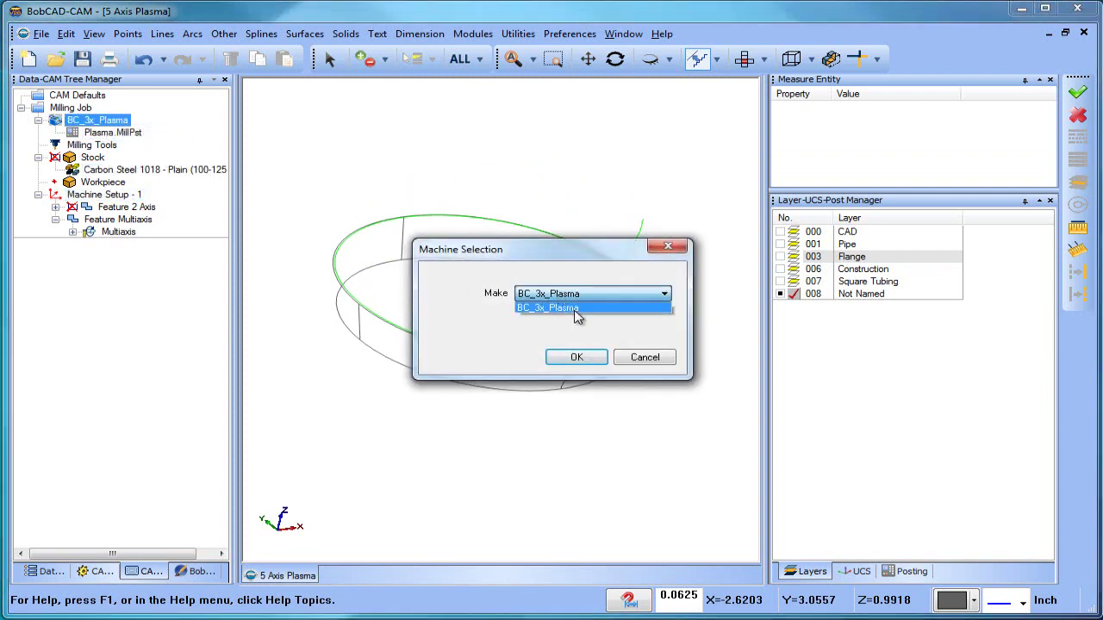
left_click(584, 305)
left_click(648, 360)
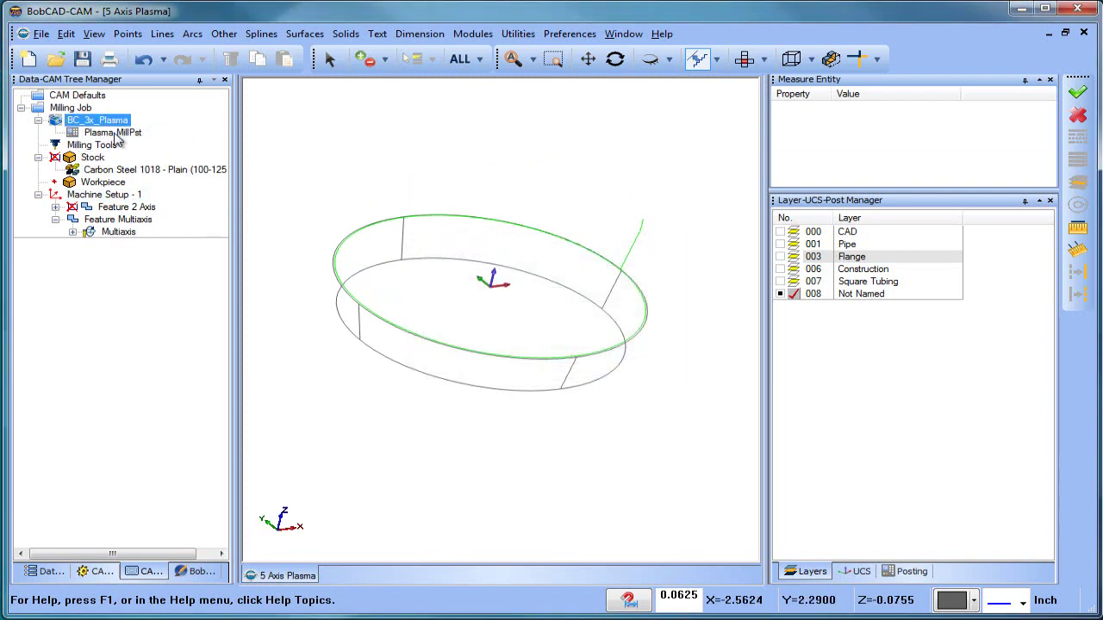
right_click(105, 127)
left_click(143, 132)
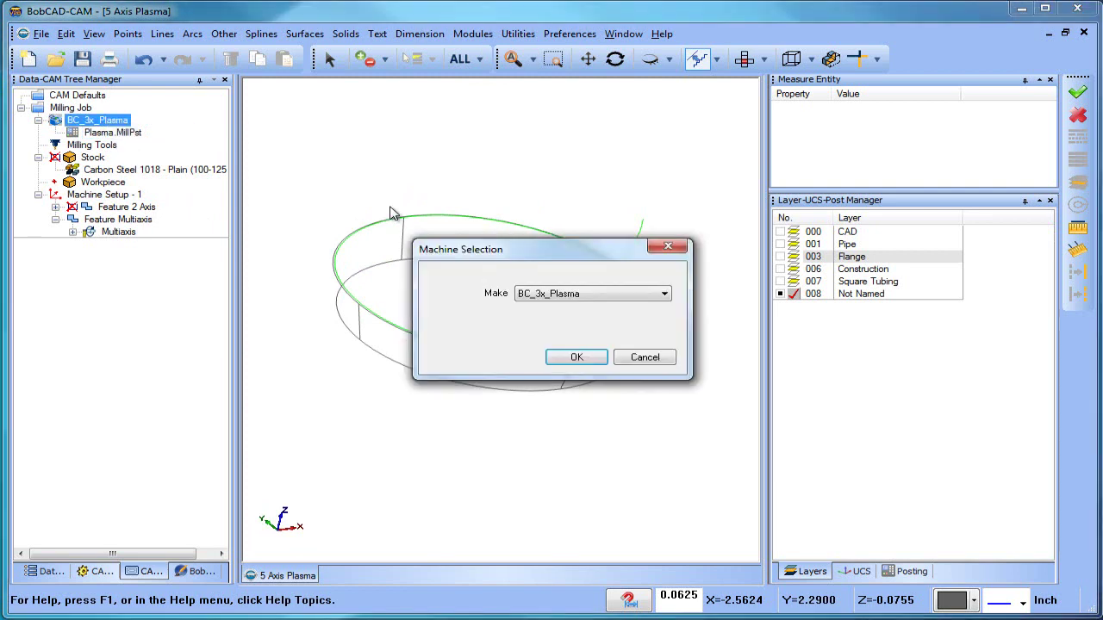
left_click(571, 297)
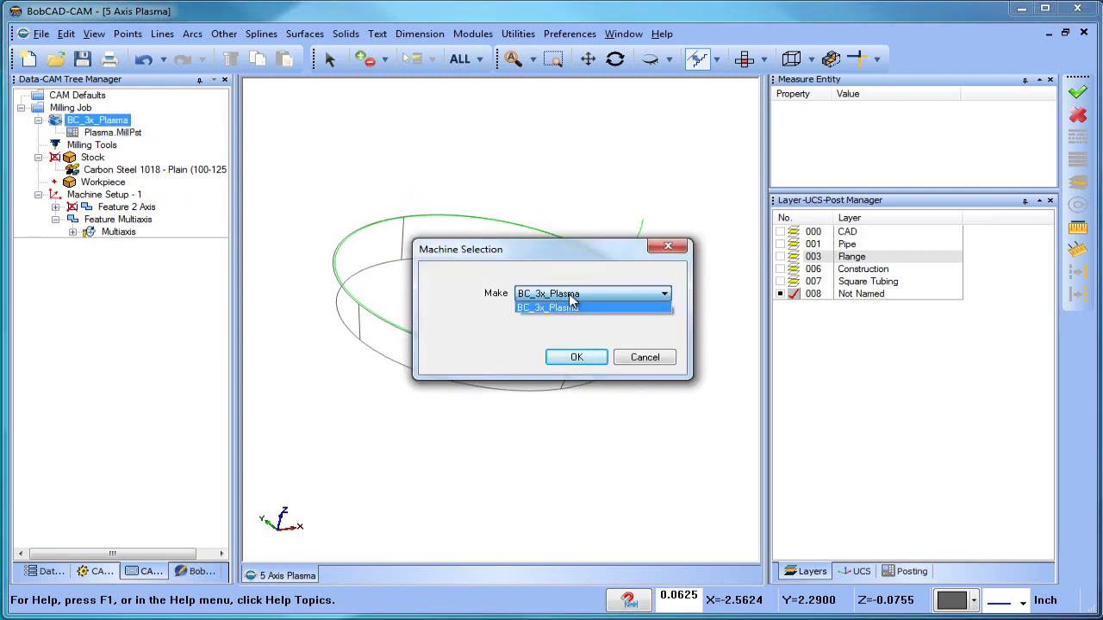
left_click(533, 308)
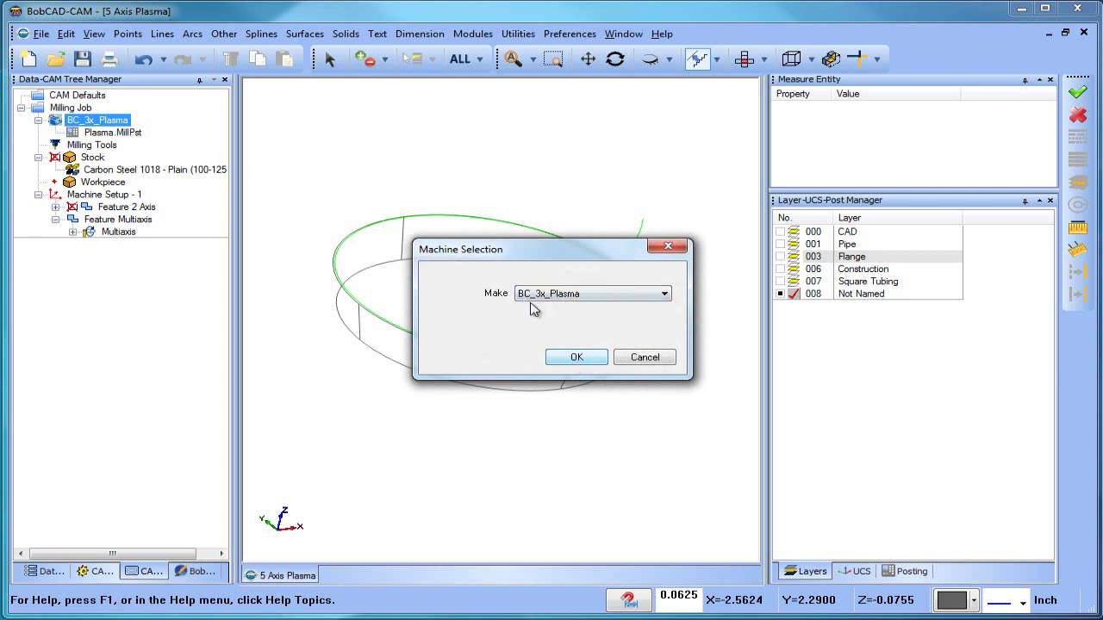
left_click(645, 359)
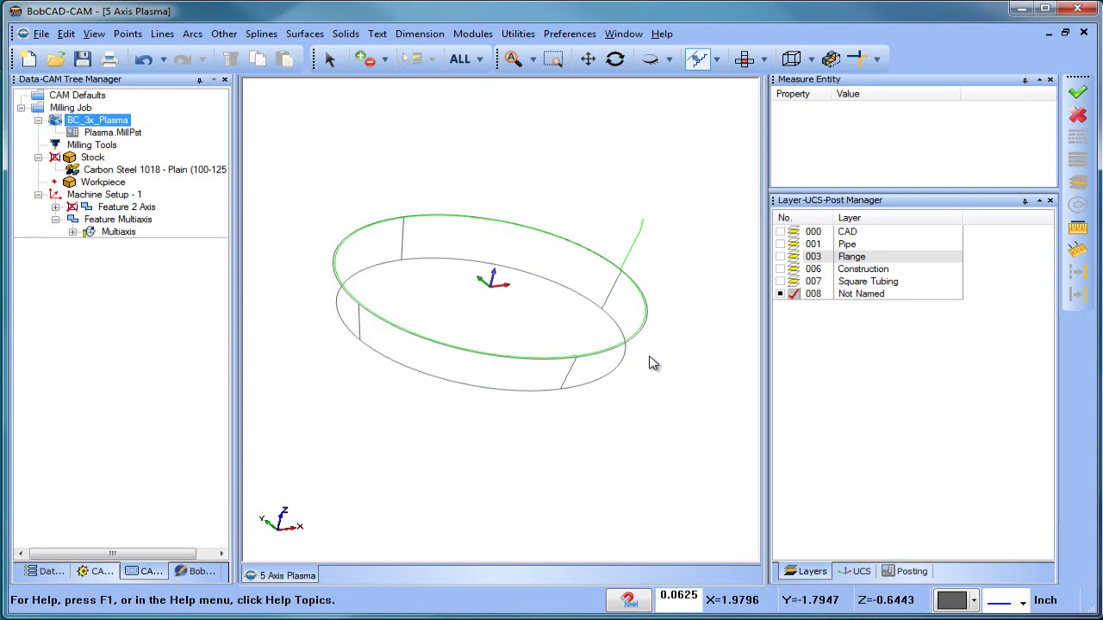
Step: Show the Pipe layer temporarily to view the pipe model, and hide it again
left_click(779, 245)
scroll(543, 271, "down", 3)
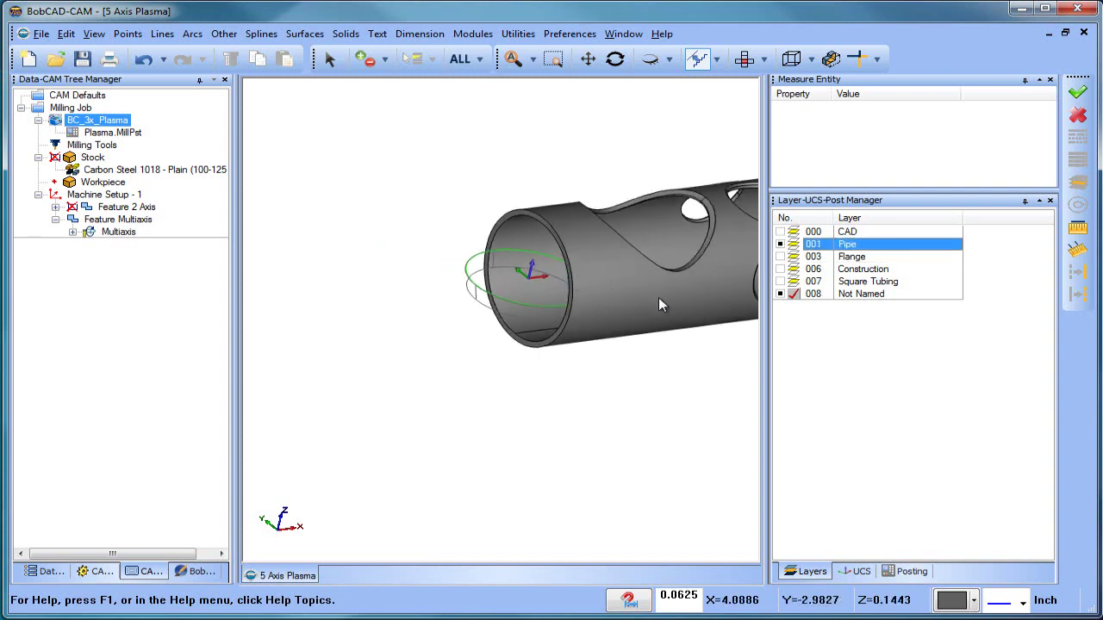
left_click(780, 245)
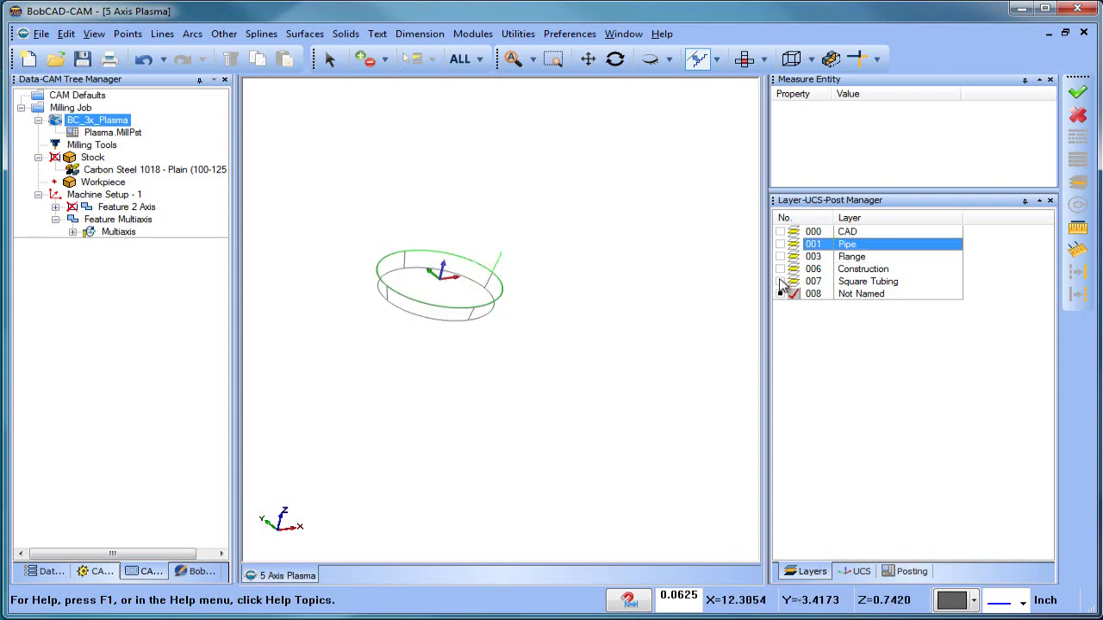
Step: Show the Square Tubing layer and copy the square tubing solid to the clipboard
left_click(780, 282)
scroll(637, 302, "down", 3)
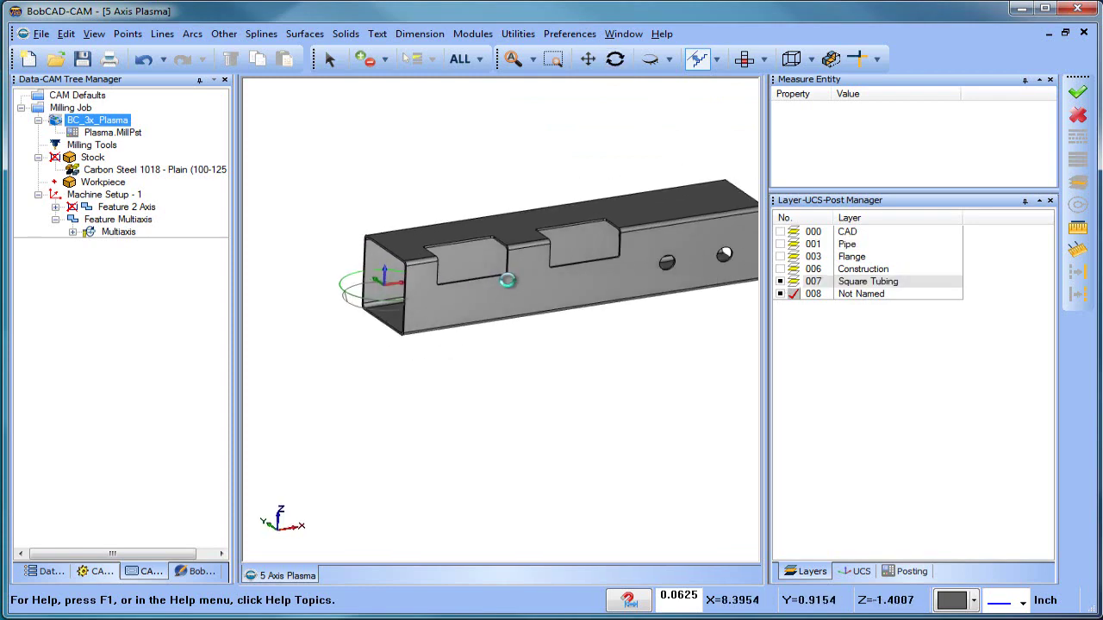
scroll(534, 281, "down", 1)
left_click(329, 58)
left_click(485, 223)
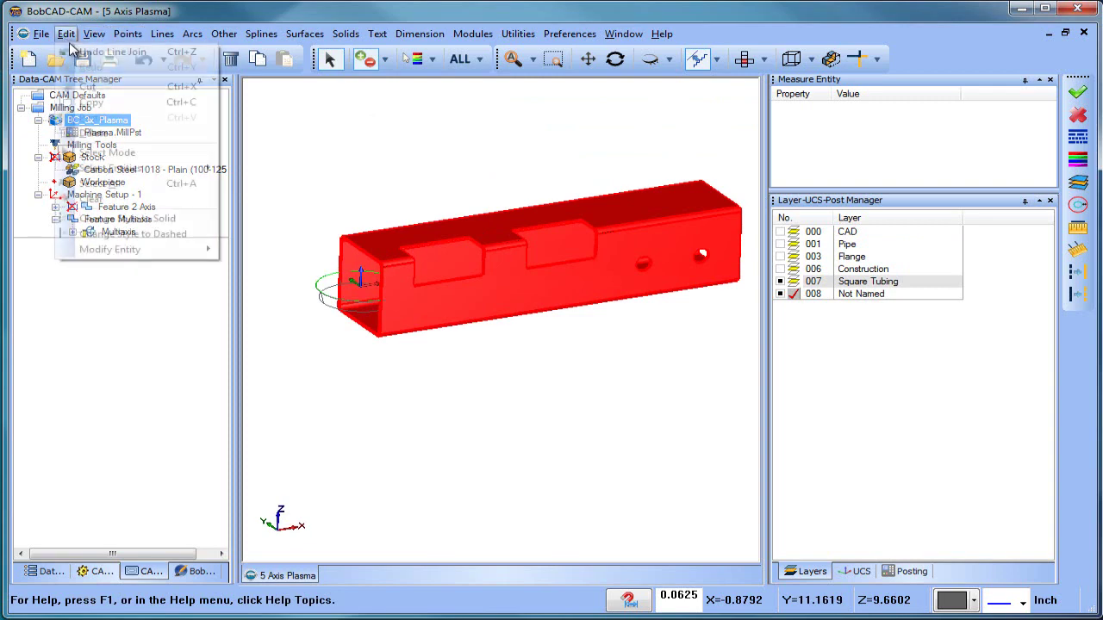
left_click(66, 34)
right_click(388, 129)
left_click(447, 155)
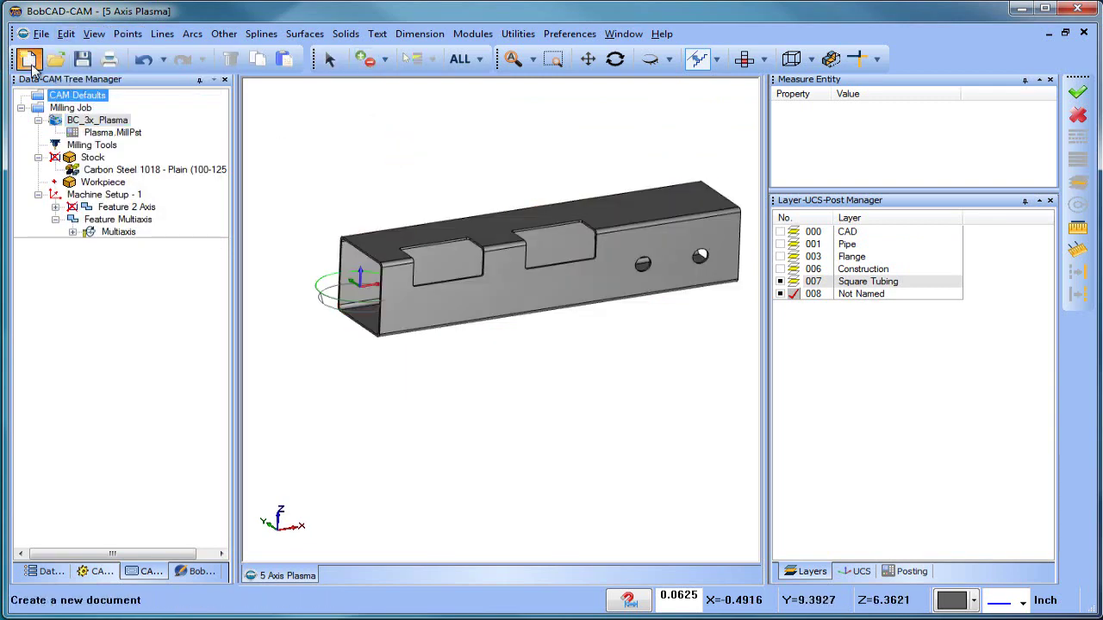
Step: Create a new document and paste the copied square tubing into it
left_click(28, 59)
left_click(66, 33)
left_click(124, 122)
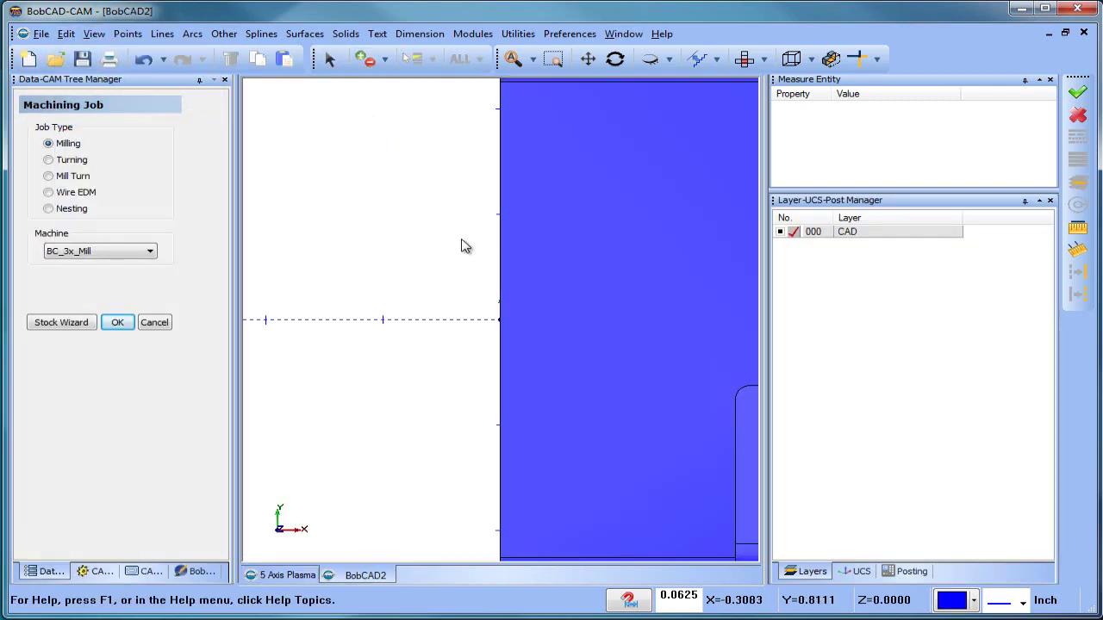
scroll(482, 252, "down", 3)
middle_click_drag(583, 294, 520, 297, "ctrl")
middle_click_drag(591, 359, 584, 308)
scroll(549, 264, "up", 2)
scroll(584, 308, "up", 1)
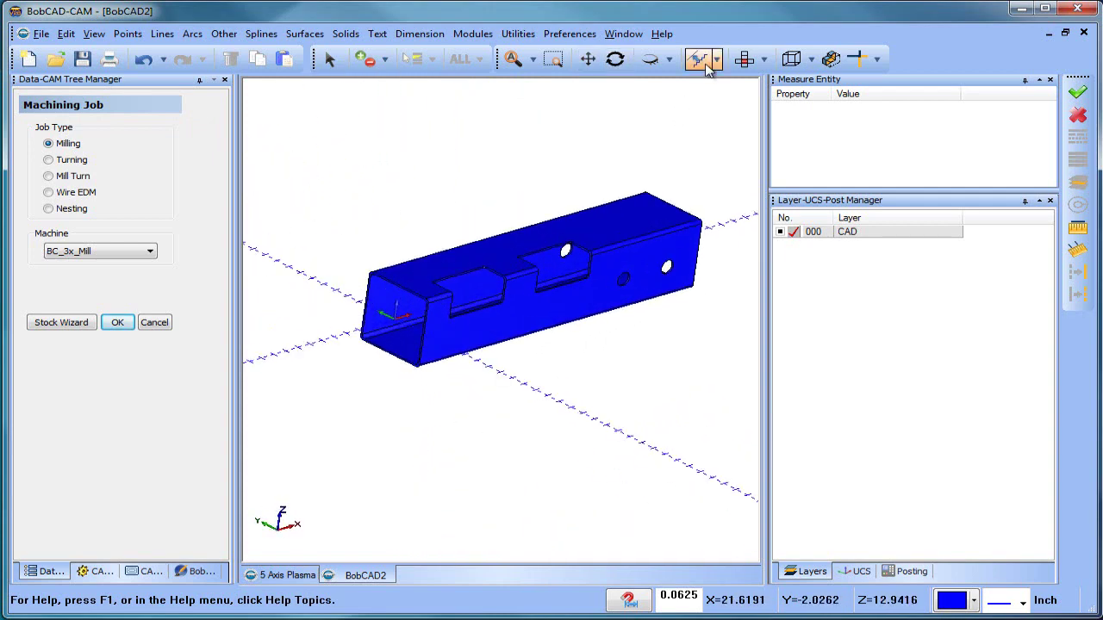
Step: Turn off the X-Y axis display in the part's display settings
left_click(570, 33)
left_click(593, 82)
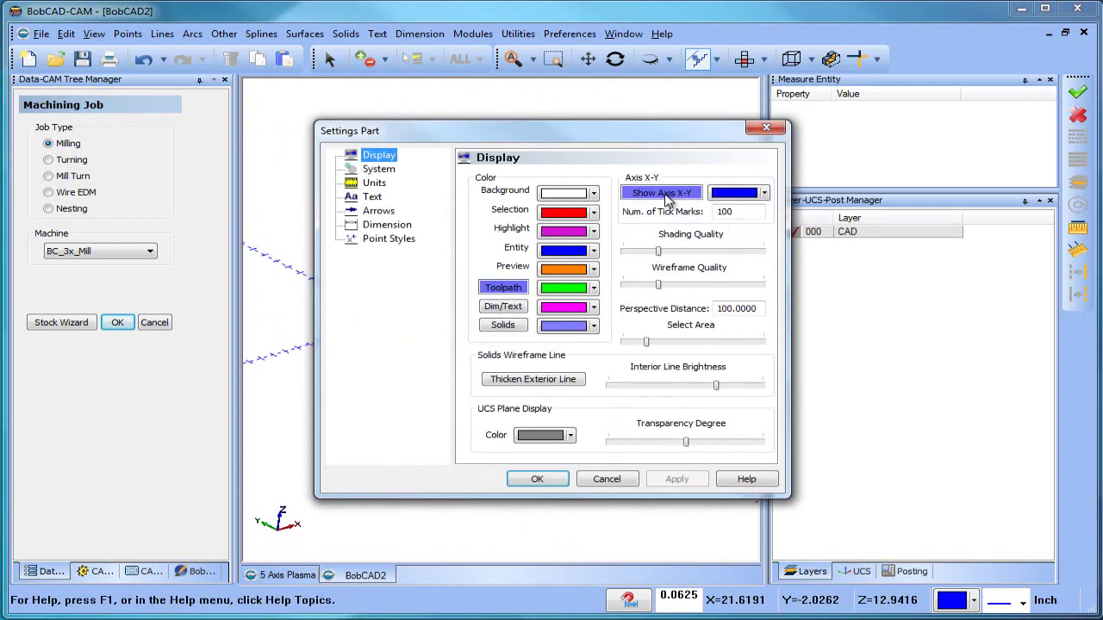
left_click(524, 480)
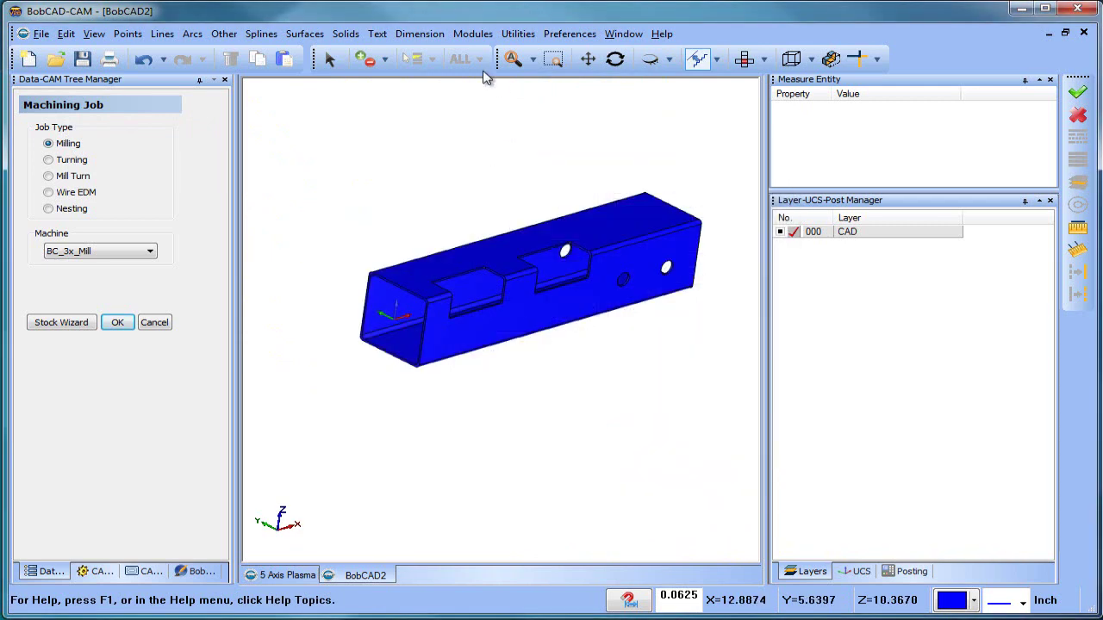
Step: Change the color of the whole tubing solid to gray
left_click(332, 57)
left_click(459, 58)
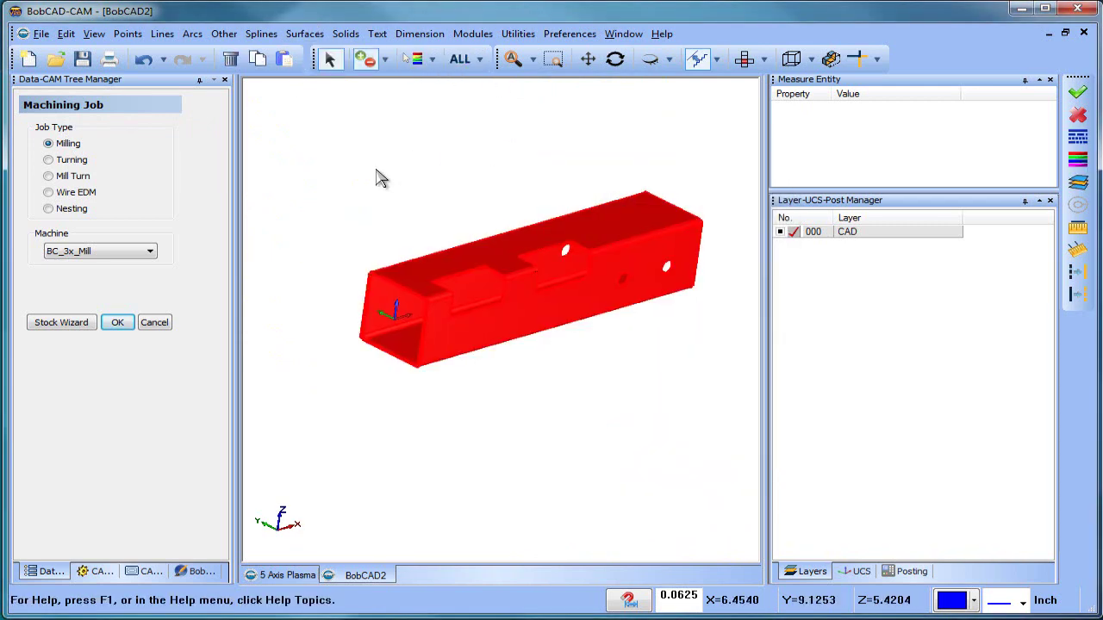
right_click(376, 176)
mouse_move(489, 304)
left_click(591, 303)
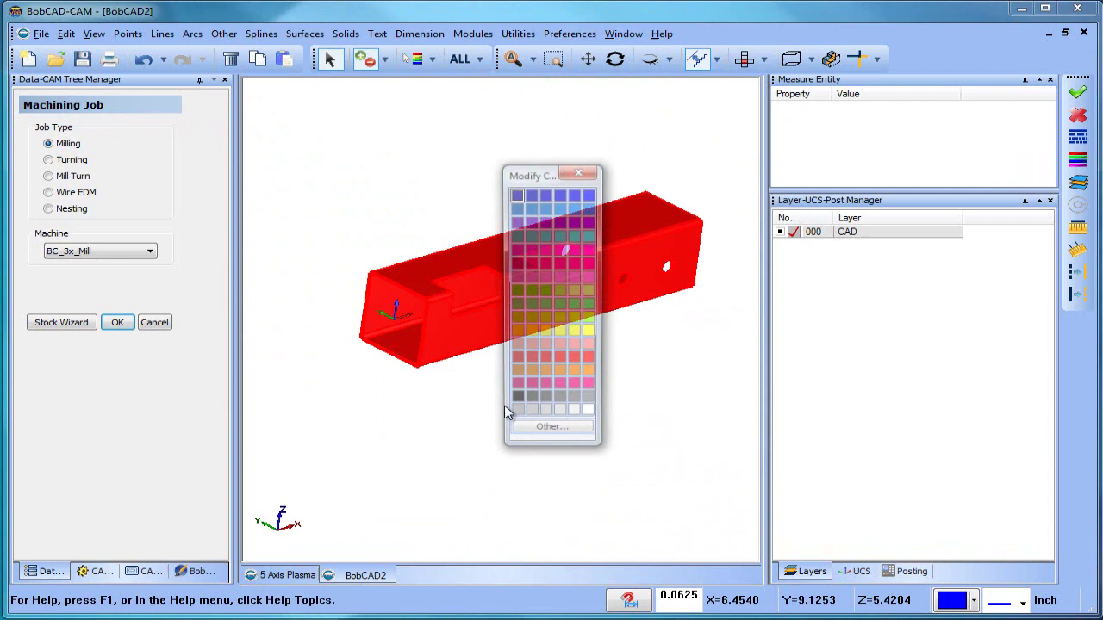
left_click(572, 408)
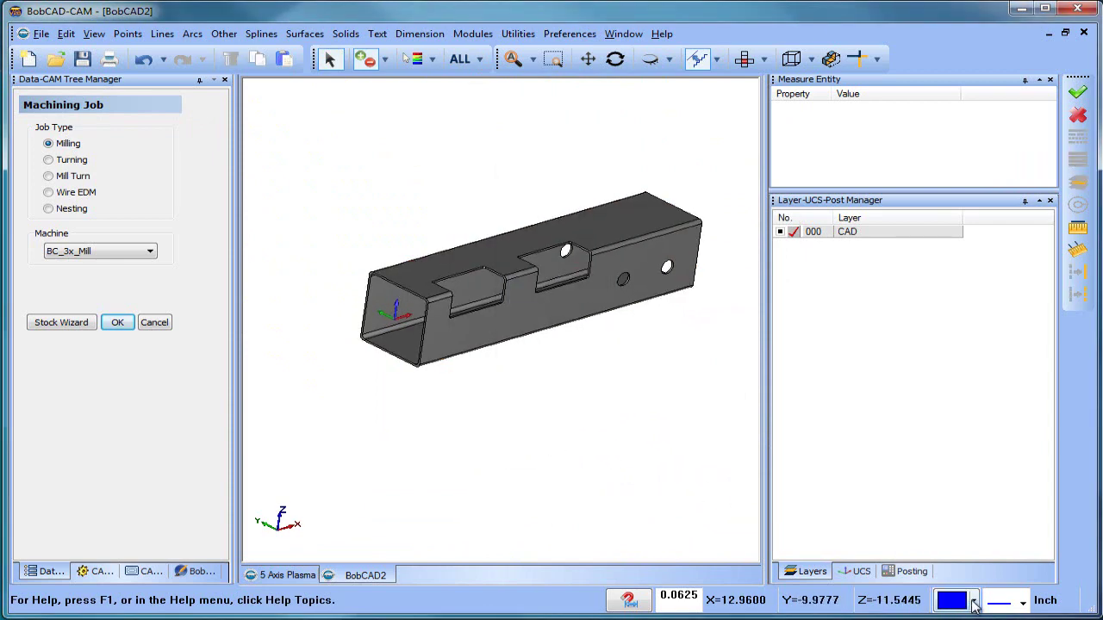
Step: Set the current entity color to dark gray and leave selection mode
left_click(974, 602)
left_click(937, 543)
right_click(505, 372)
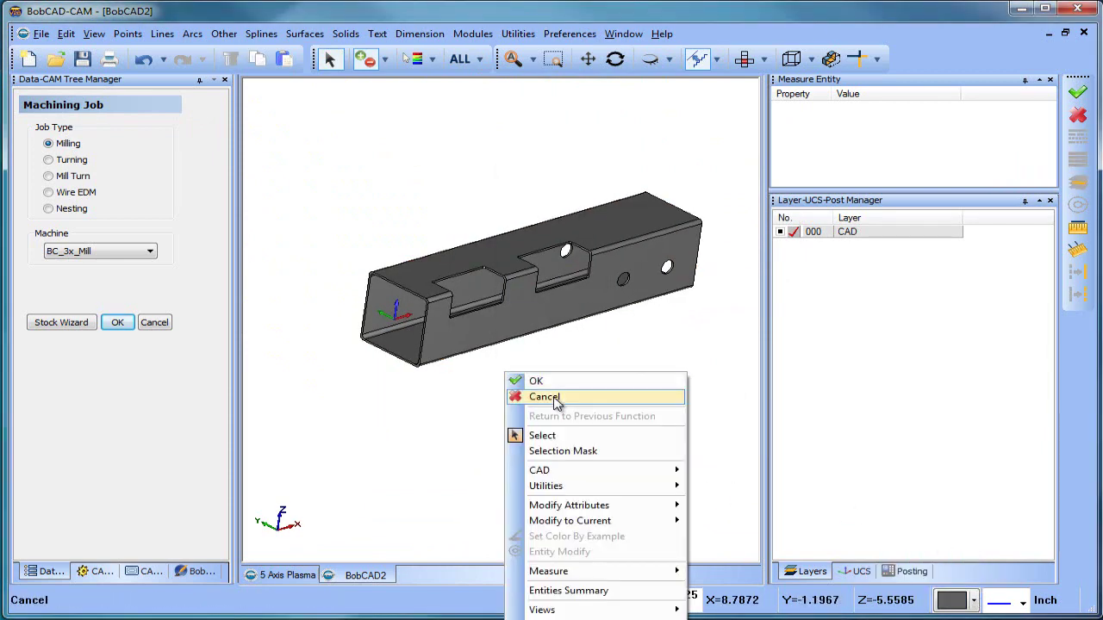
left_click(556, 400)
Step: Choose BC_Head_Head as the machine for the new Milling job
middle_click_drag(556, 400, 583, 351)
scroll(517, 326, "up", 3)
middle_click_drag(518, 326, 497, 384, "ctrl")
scroll(478, 384, "down", 2)
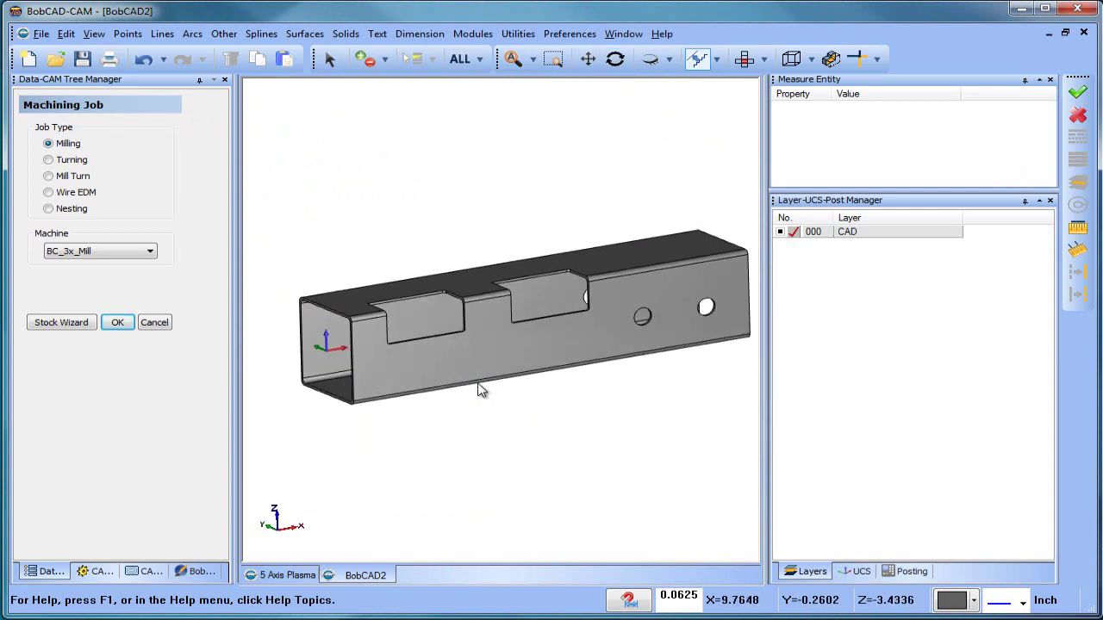
left_click(83, 250)
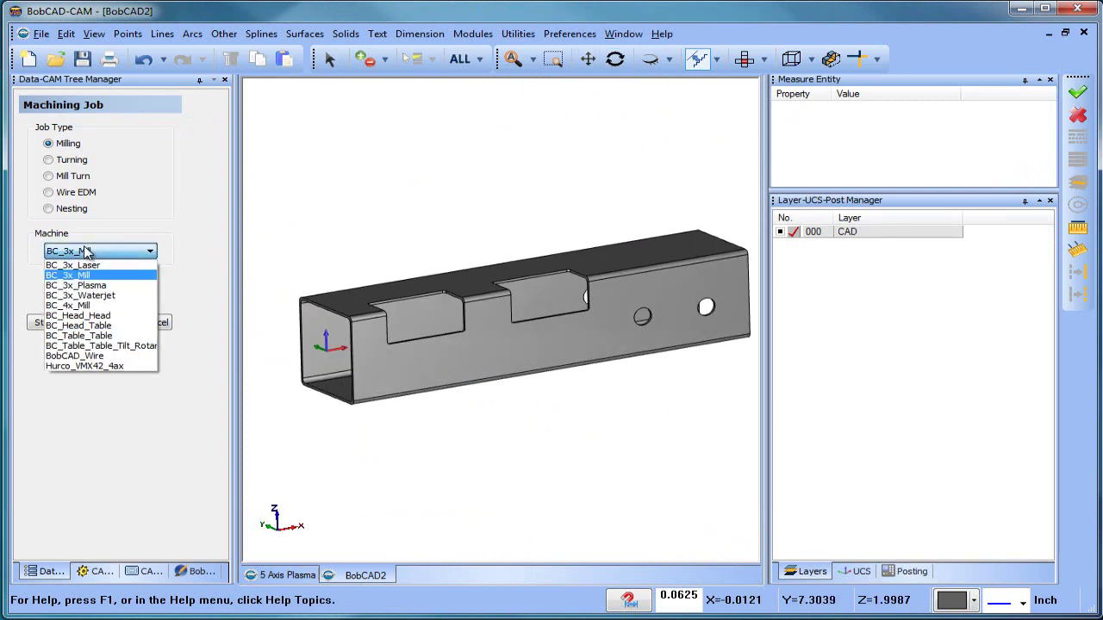
left_click(129, 317)
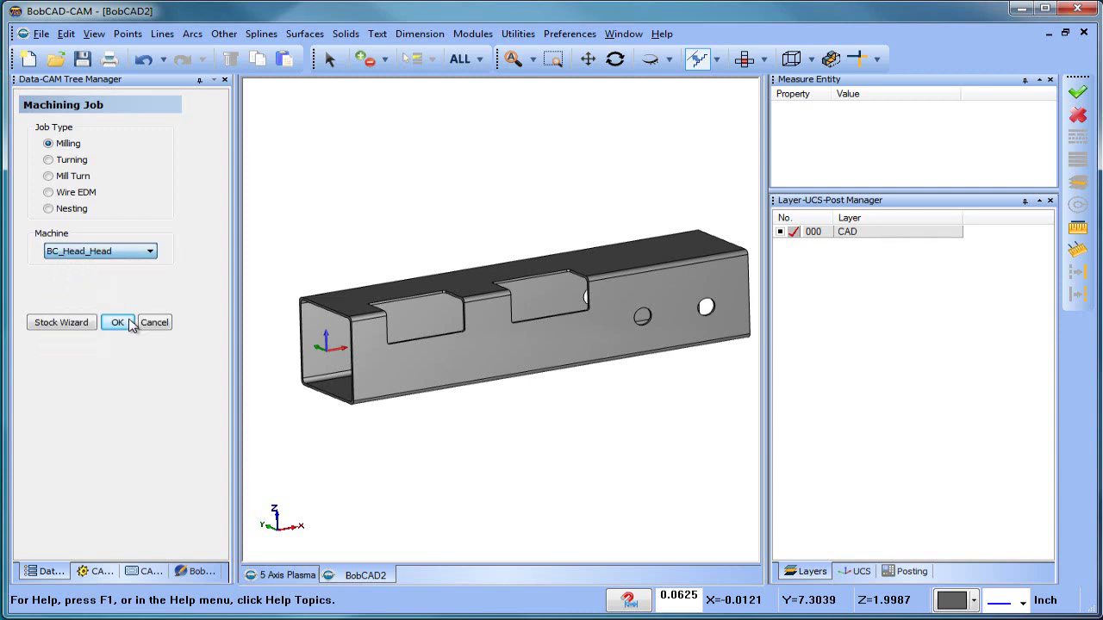
Step: Define Rectangular stock for the tubing in the Stock Wizard and accept Machine Setup - 1 with its default origin
left_click(61, 322)
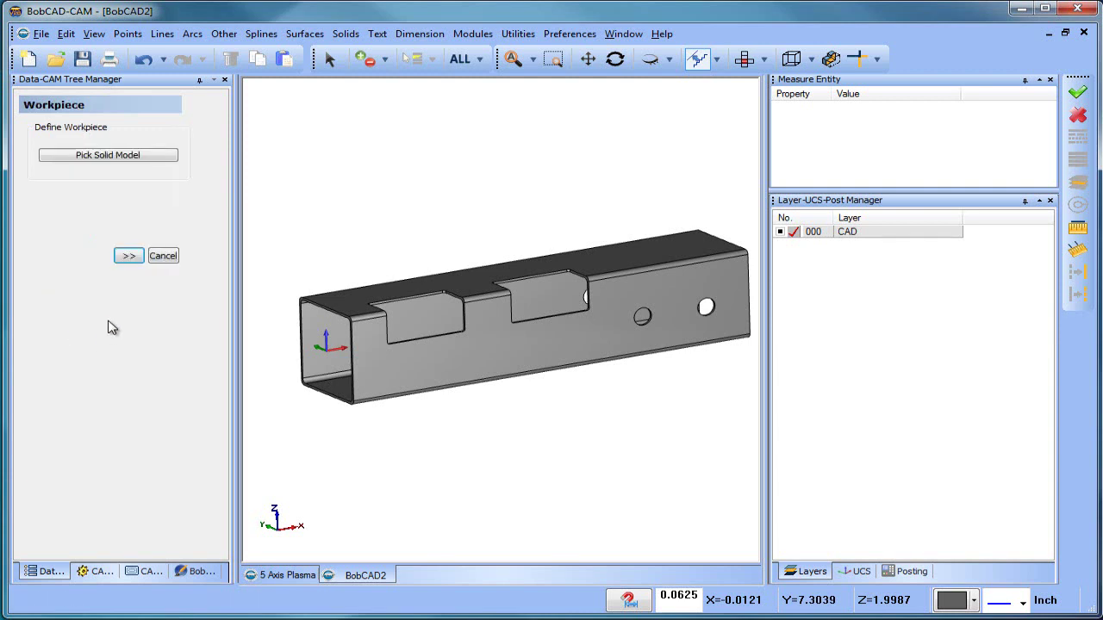
left_click(128, 258)
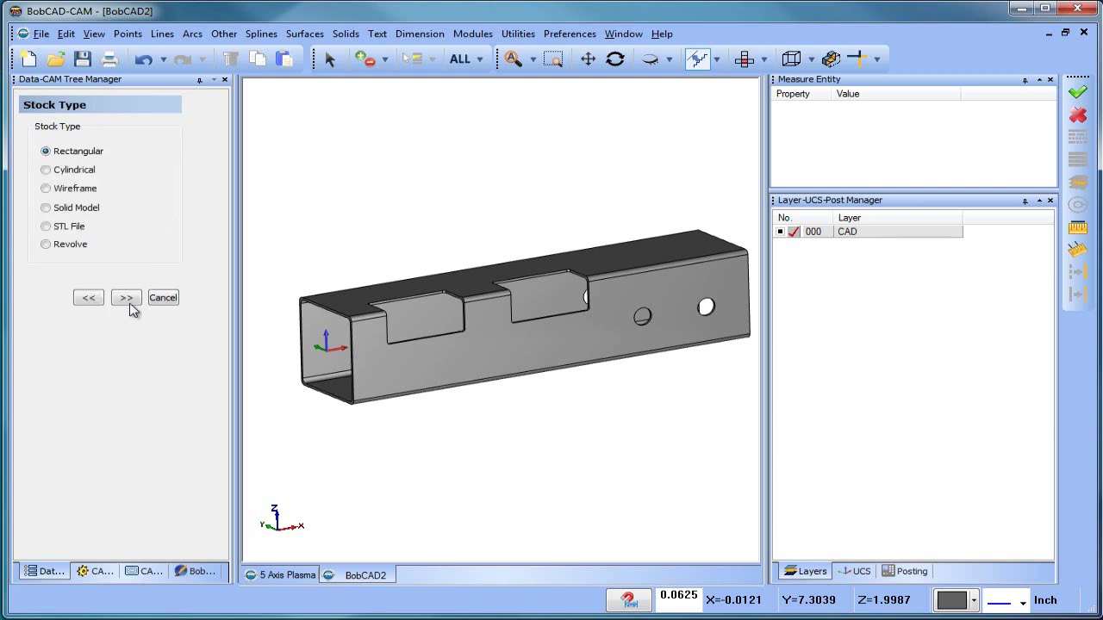
left_click(126, 299)
left_click(87, 429)
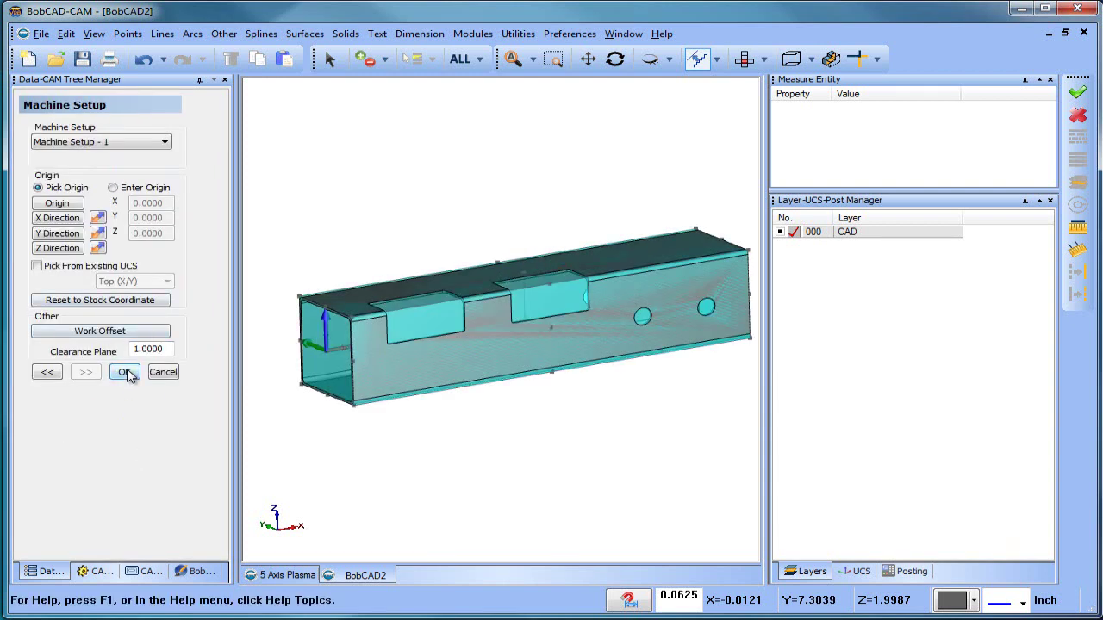
left_click(126, 372)
Step: Blank the stock so that only the tubing solid is displayed
right_click(90, 157)
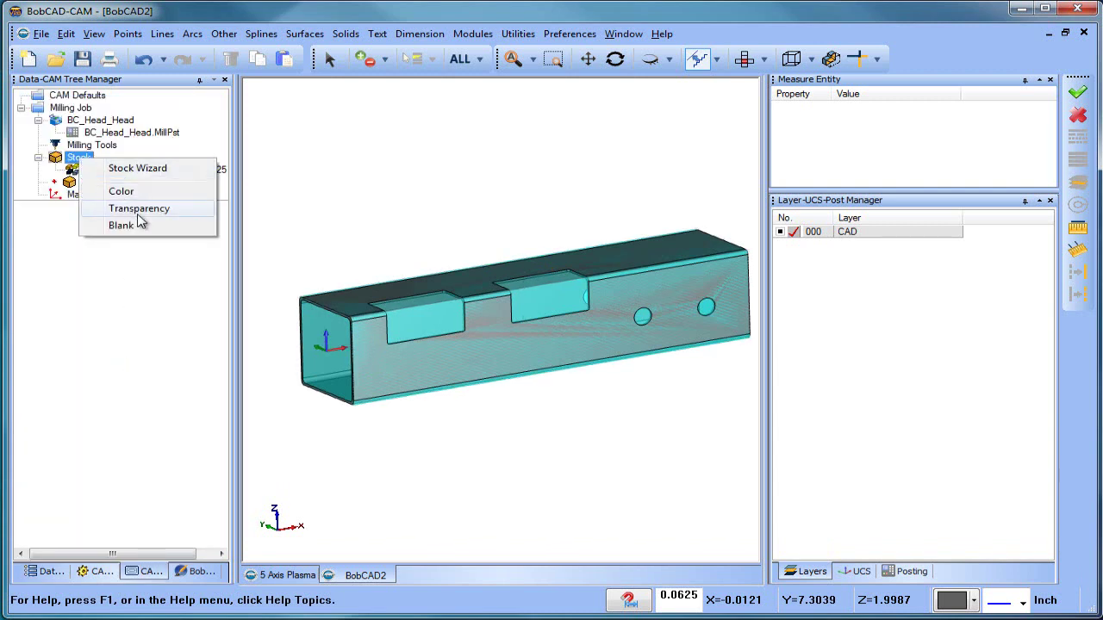
left_click(118, 224)
scroll(524, 413, "up", 4)
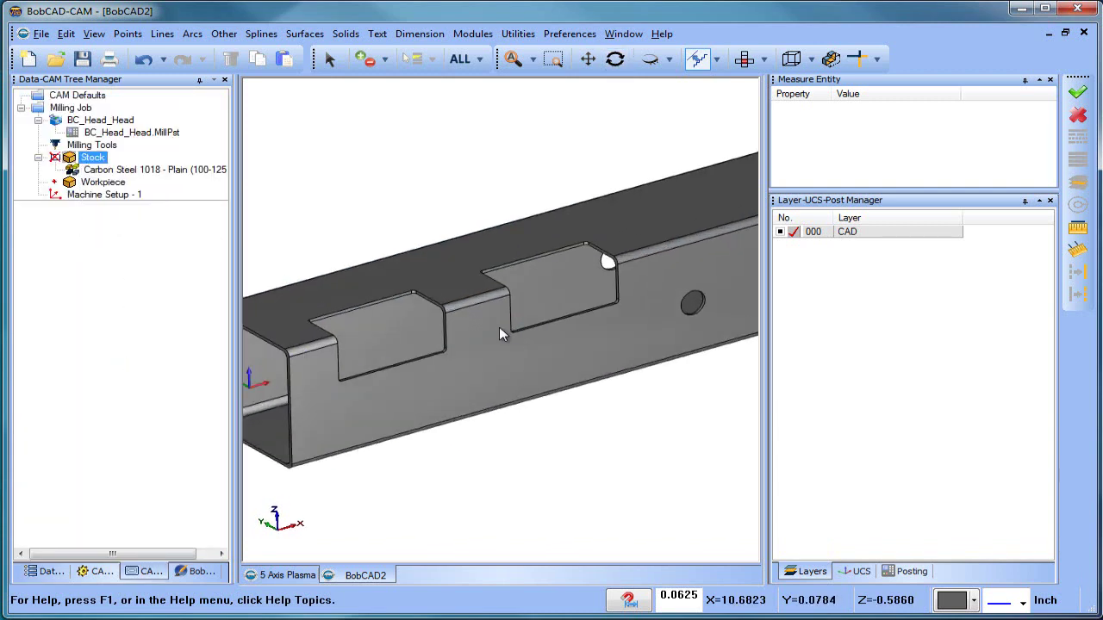
middle_click_drag(511, 339, 521, 350)
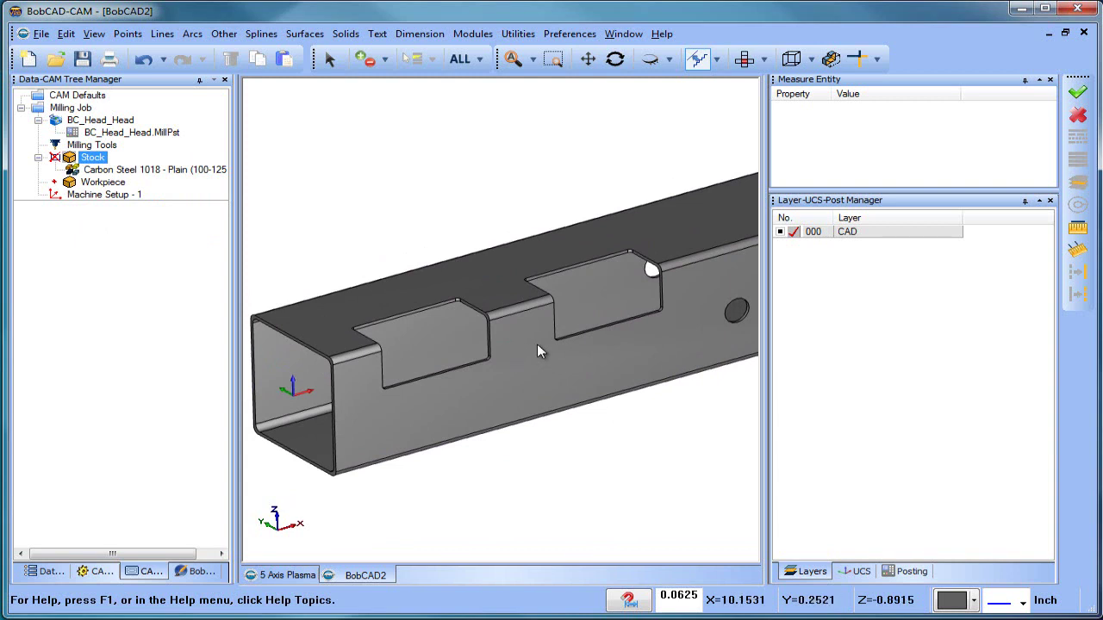
scroll(607, 306, "up", 1)
Step: Add a new layer 001 and make it the active layer
right_click(871, 238)
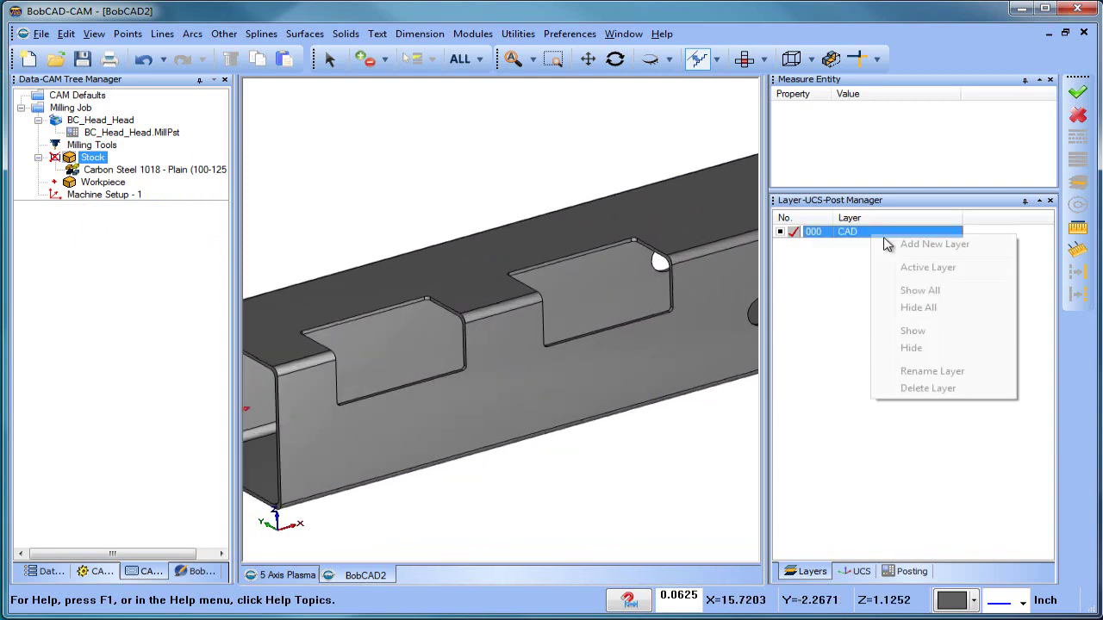
left_click(926, 244)
left_click(793, 244)
Step: Start Extract Single Edge and select the wall-thickness faces along the far-end side of the tubing's first notch
scroll(534, 325, "up", 1)
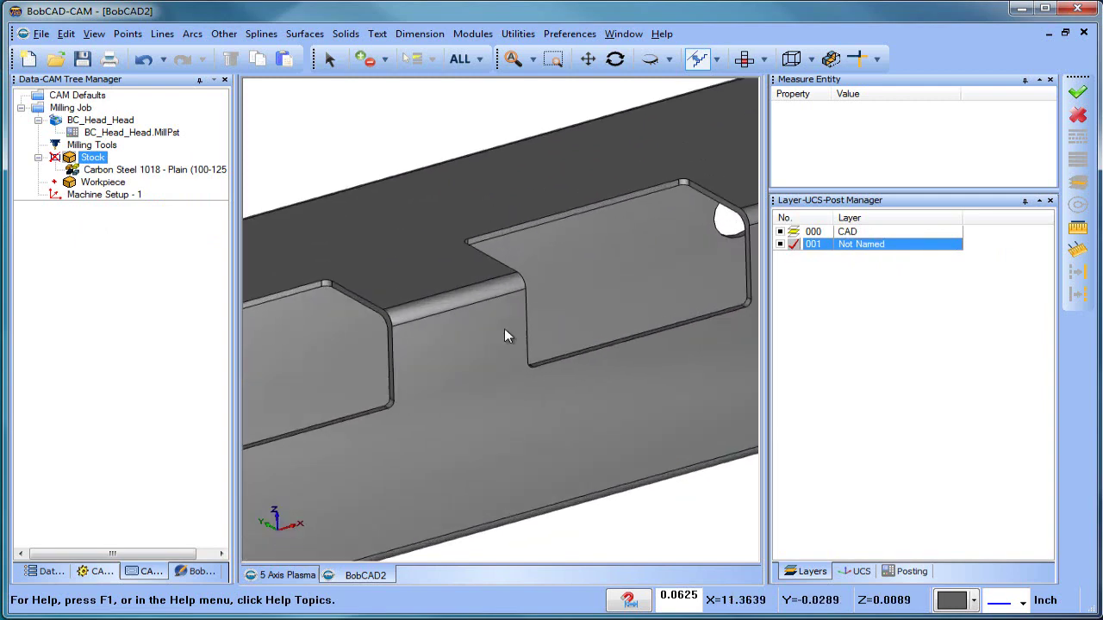
scroll(508, 332, "down", 3)
scroll(409, 333, "up", 4)
scroll(399, 334, "up", 1)
middle_click_drag(399, 333, 531, 307)
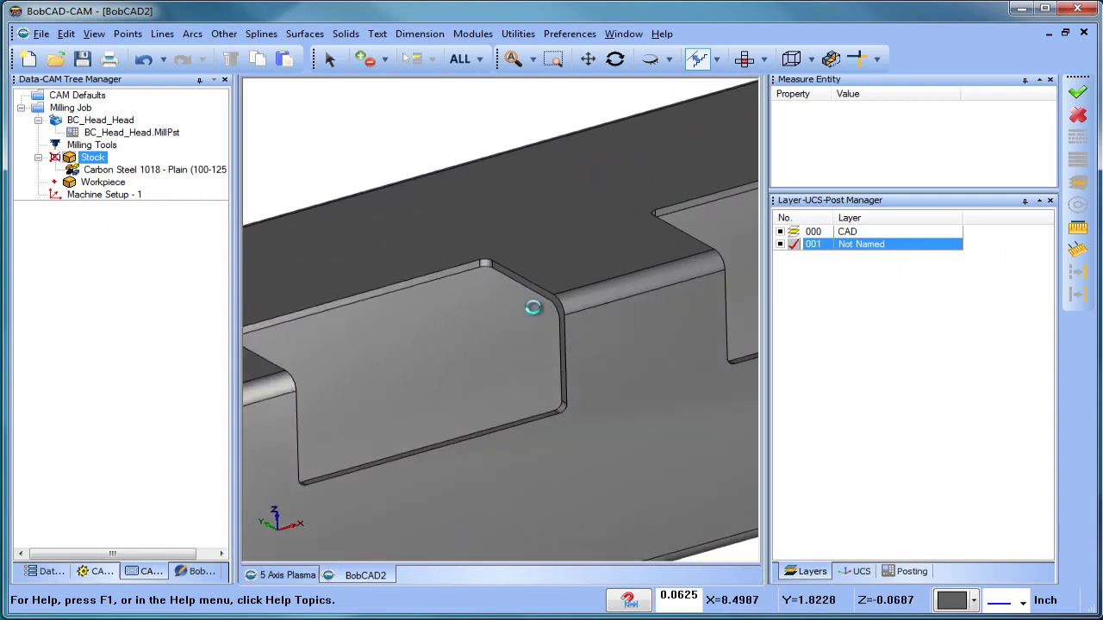
scroll(517, 307, "up", 1)
left_click(518, 34)
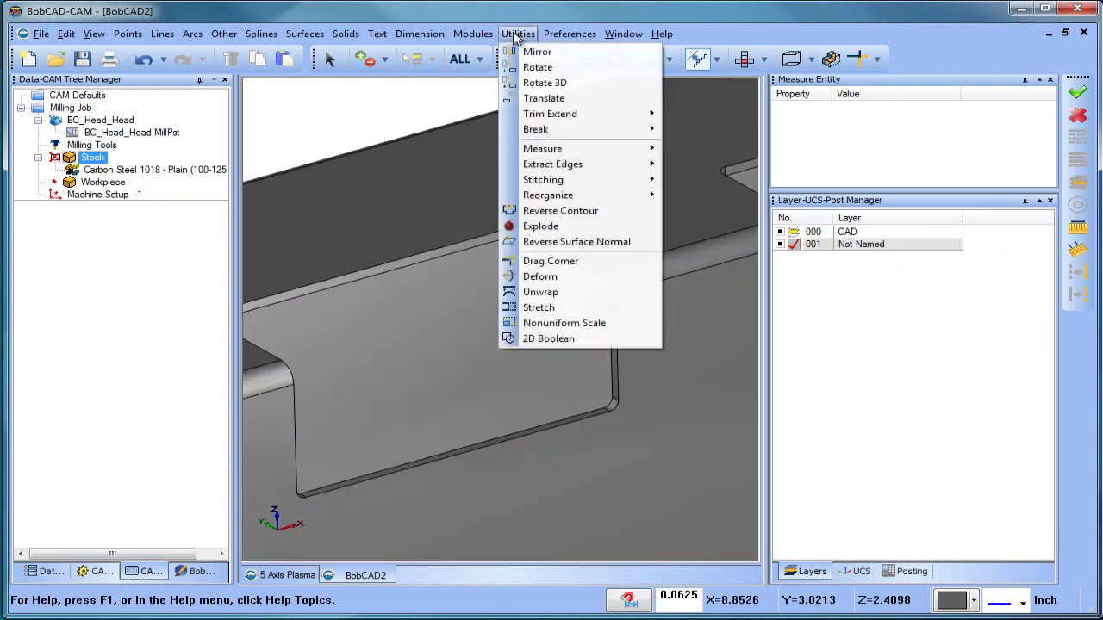
mouse_move(600, 190)
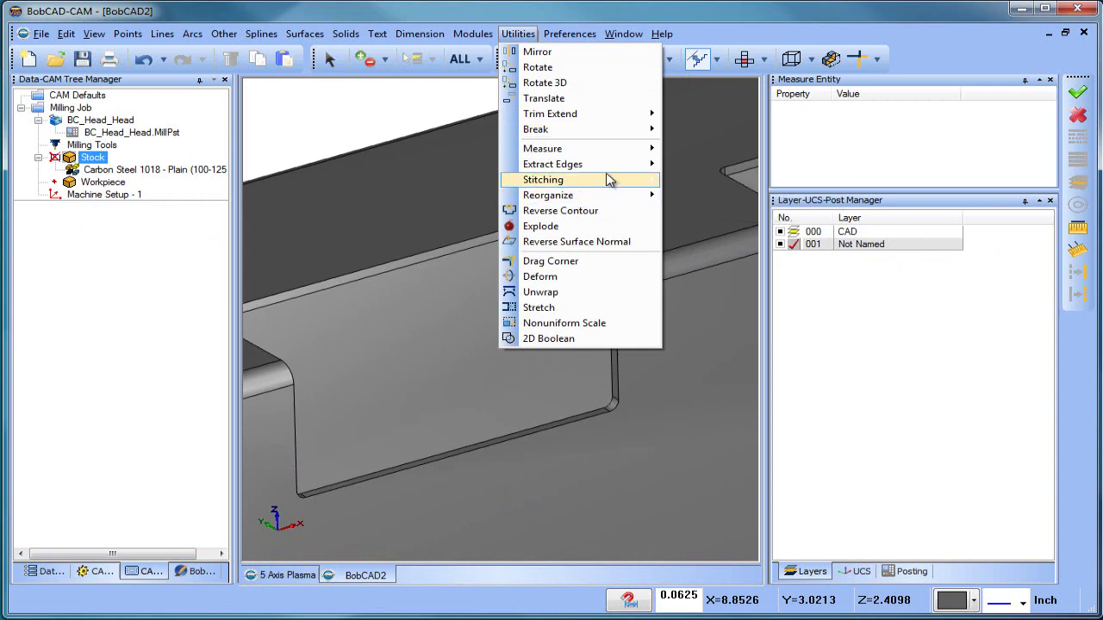
mouse_move(609, 165)
left_click(696, 165)
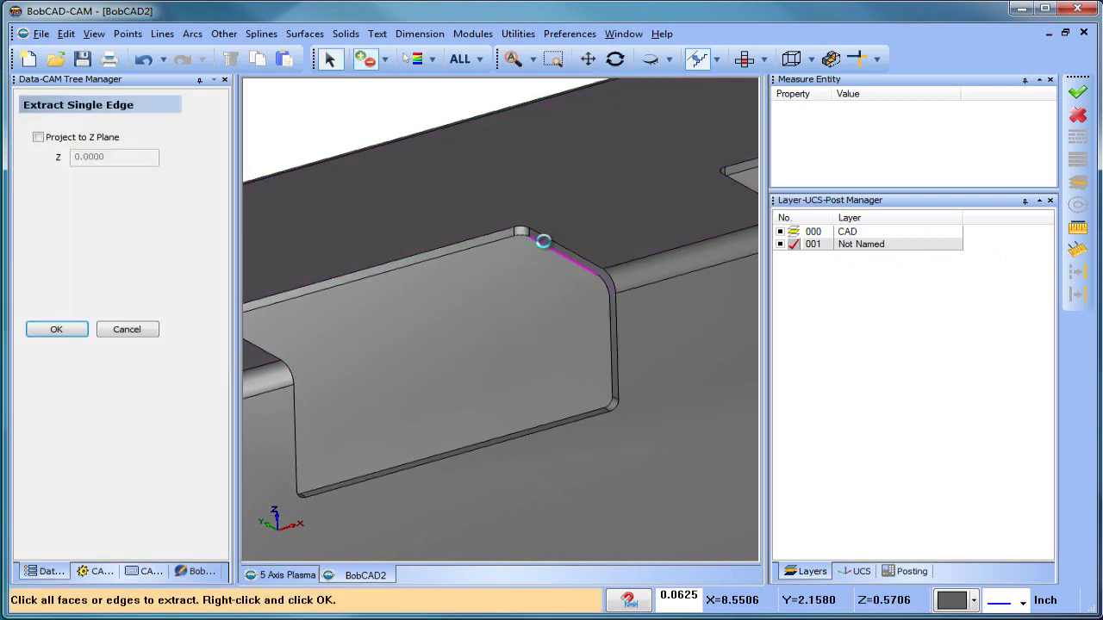
scroll(543, 241, "up", 5)
left_click(537, 224)
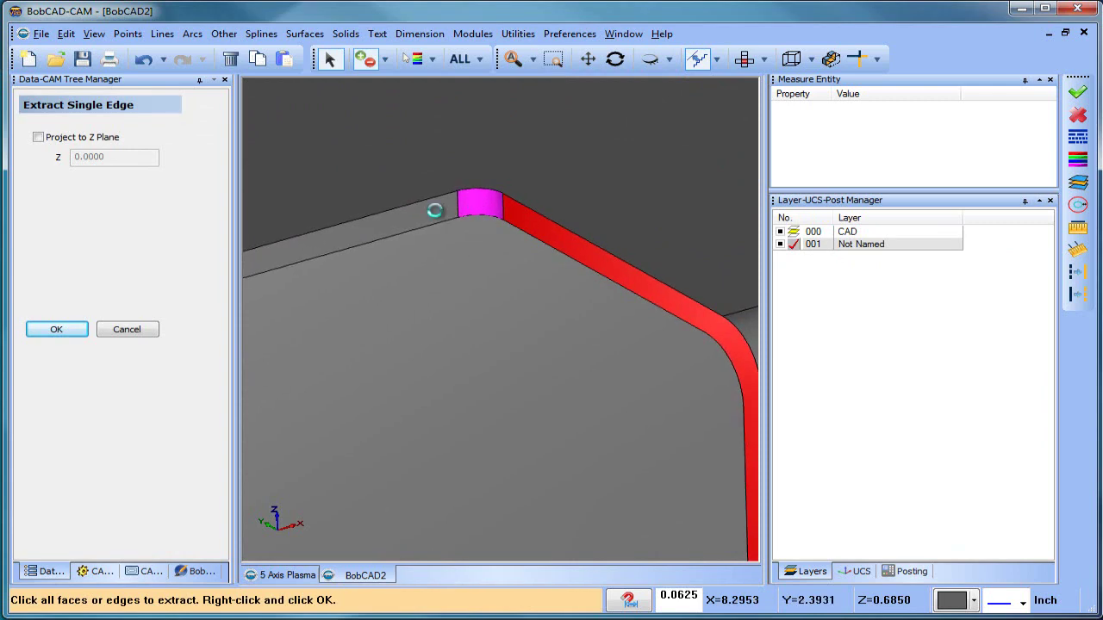
Step: Add the upper corner face and end wall faces at the open-end side of the first notch to the extraction
scroll(436, 214, "down", 6)
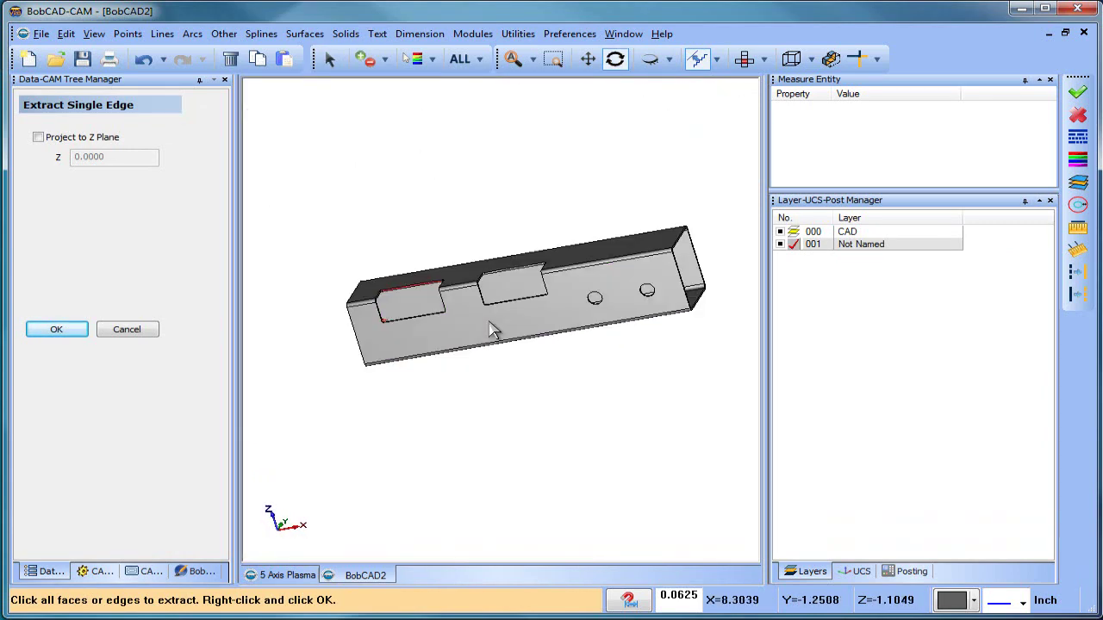
scroll(381, 290, "up", 6)
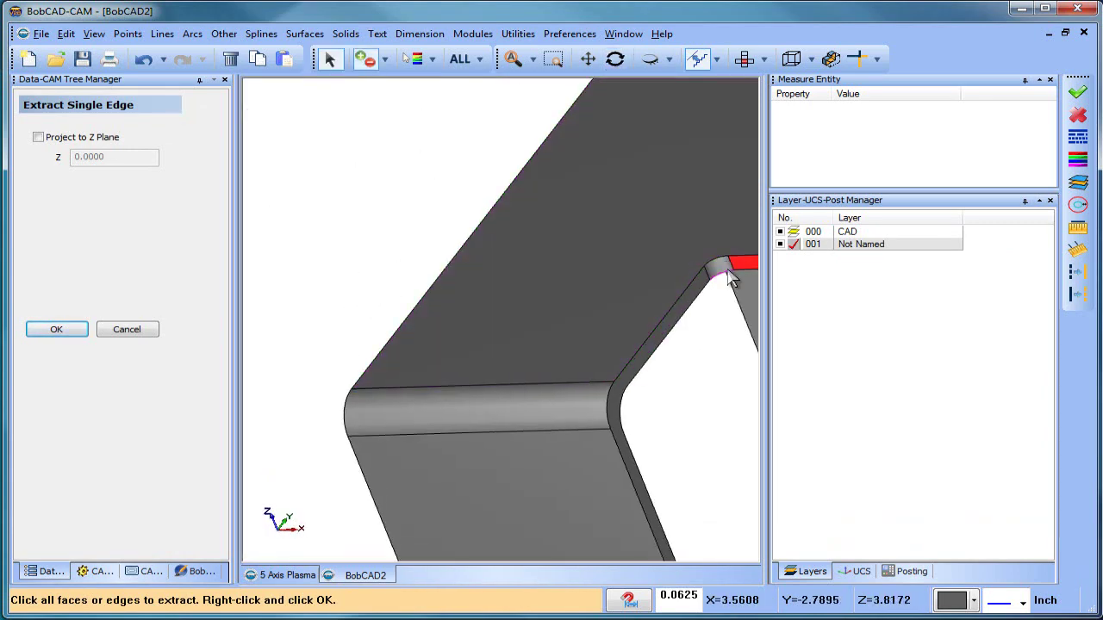
left_click(717, 265)
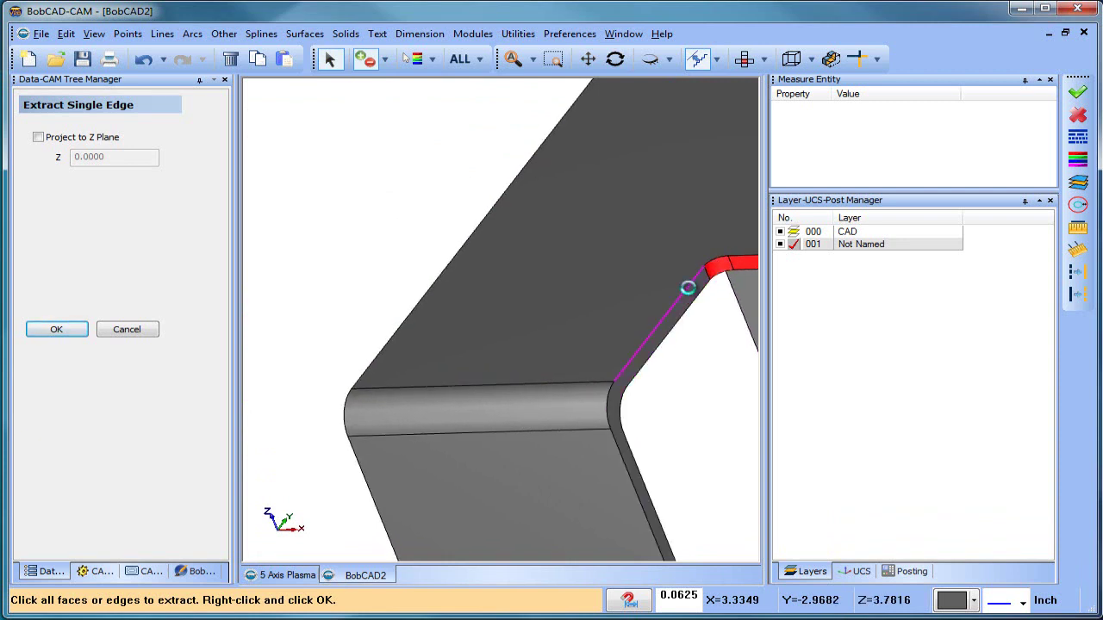
left_click(691, 290)
scroll(642, 348, "down", 6)
middle_click_drag(660, 375, 460, 351)
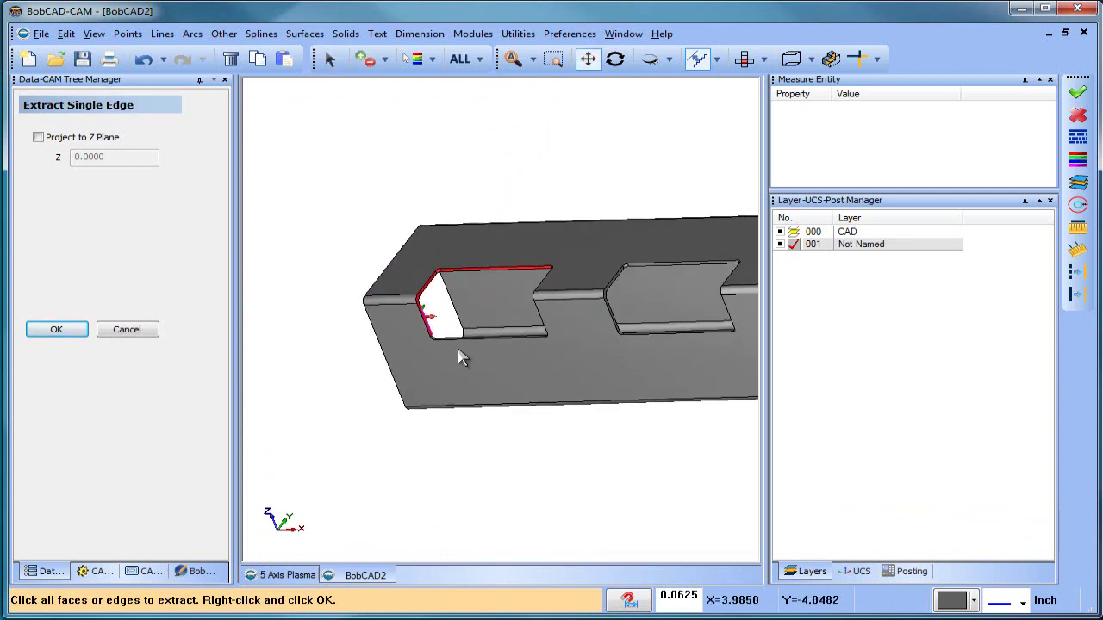
Step: Add the first notch's lower corner faces and long lower wall face, and extract the edges of all selected faces
scroll(461, 357, "up", 5)
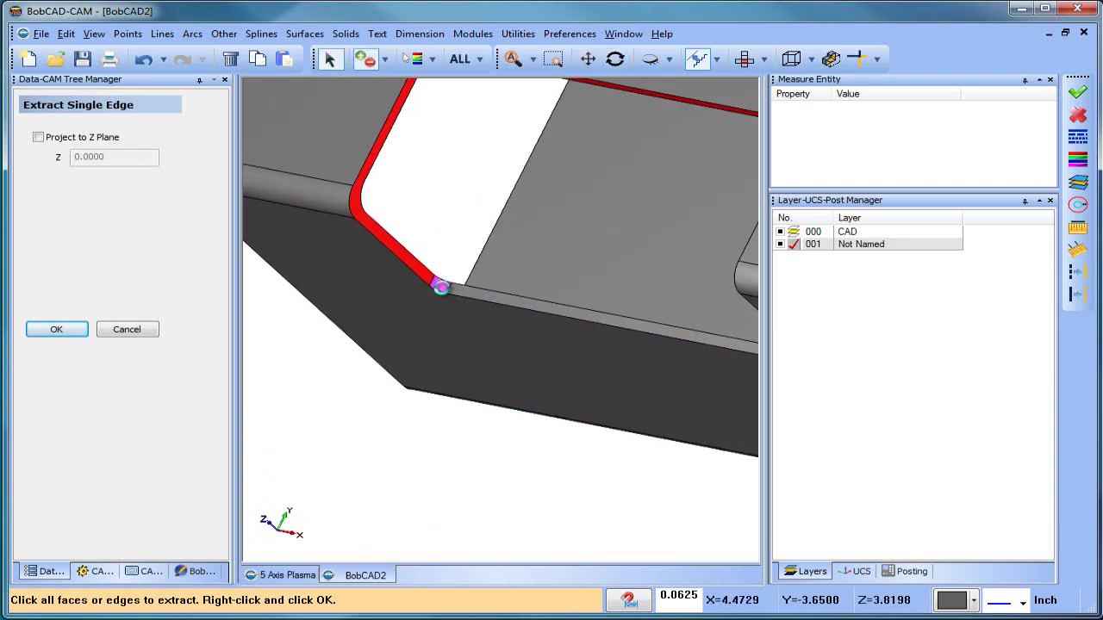
left_click(462, 296)
scroll(527, 399, "down", 5)
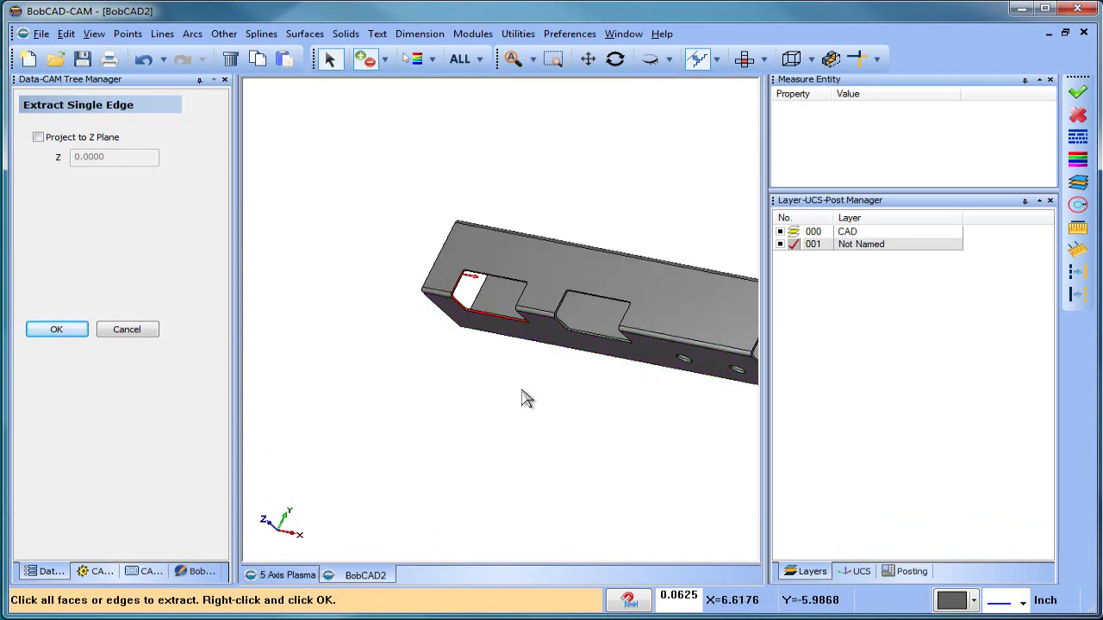
middle_click_drag(528, 399, 535, 363)
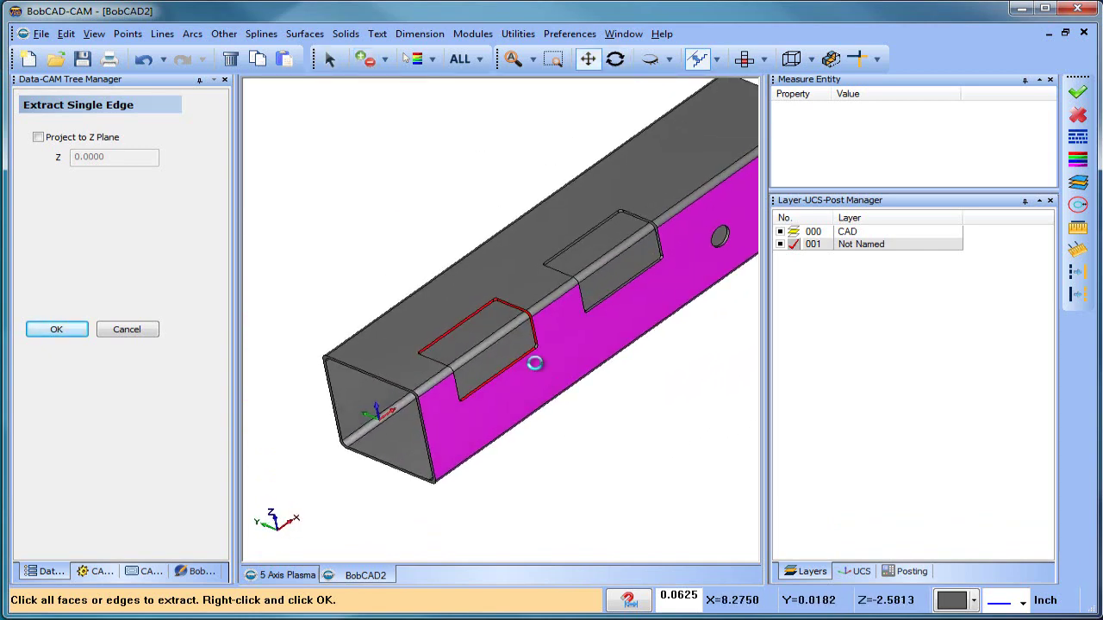
scroll(534, 363, "up", 4)
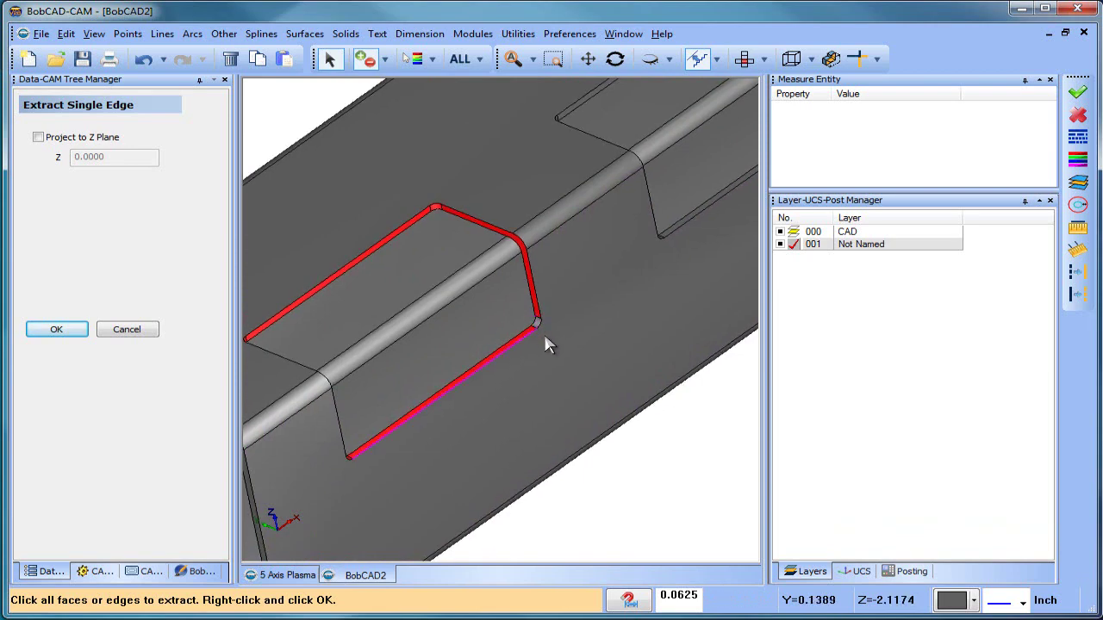
scroll(545, 338, "up", 4)
scroll(525, 317, "down", 8)
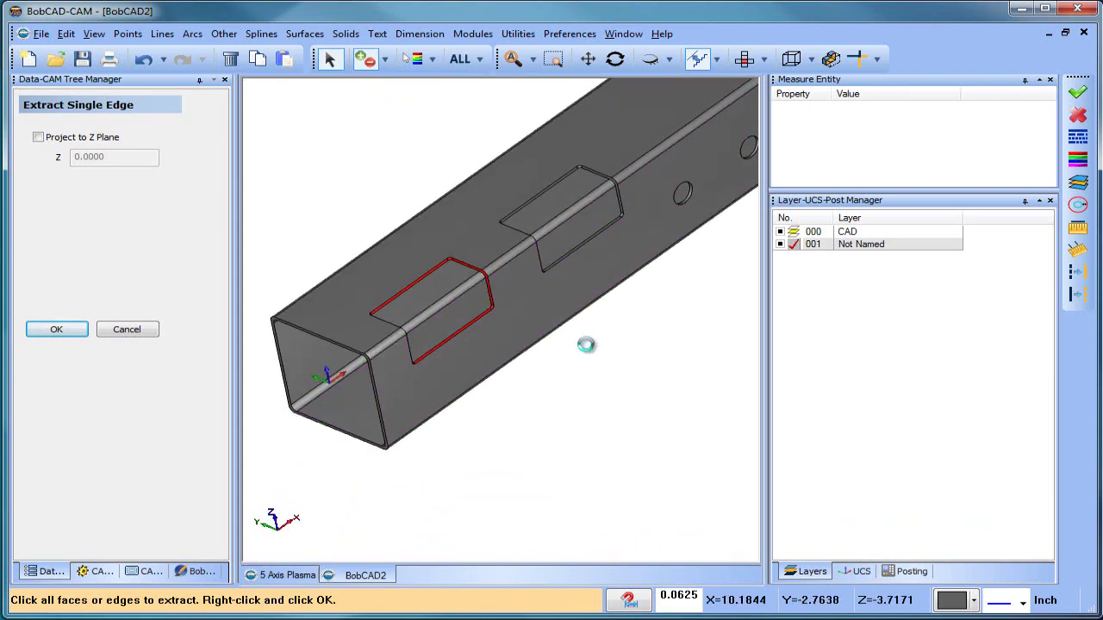
Step: Hide layer 000 CAD so only the extracted notch edges are displayed, and leave Extract Single Edge
left_click(780, 232)
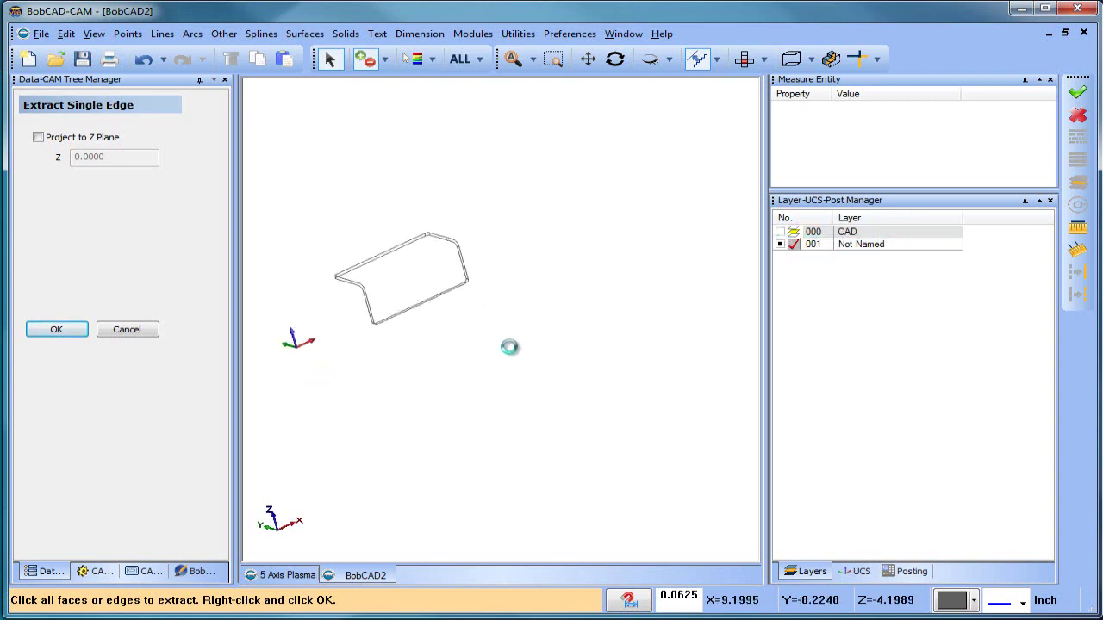
scroll(502, 311, "up", 4)
middle_click_drag(555, 308, 636, 293)
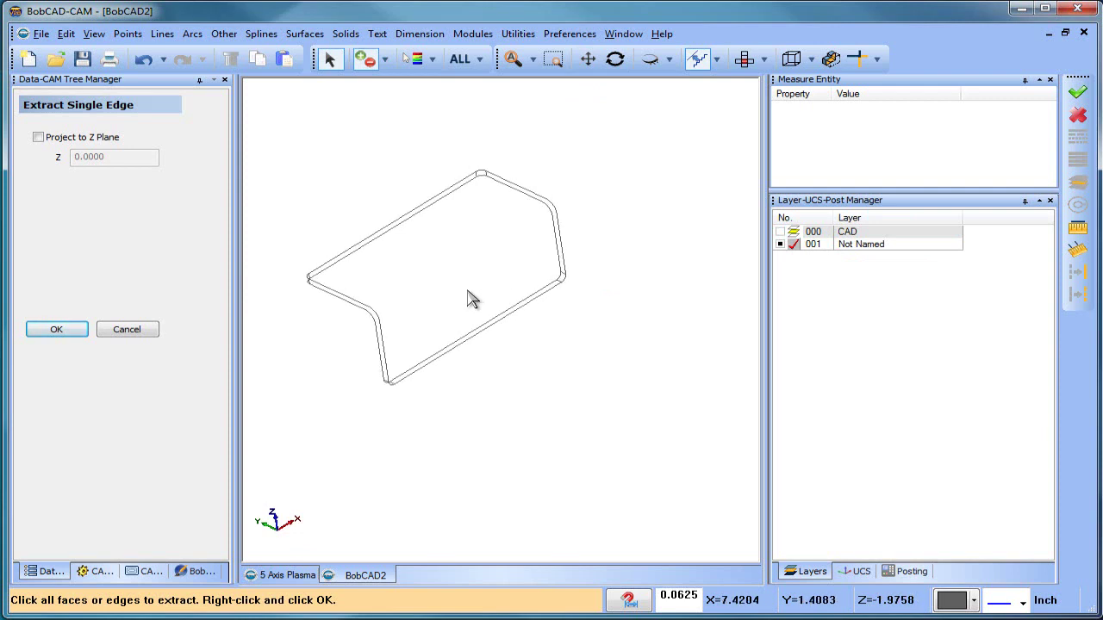
right_click(376, 161)
left_click(395, 175)
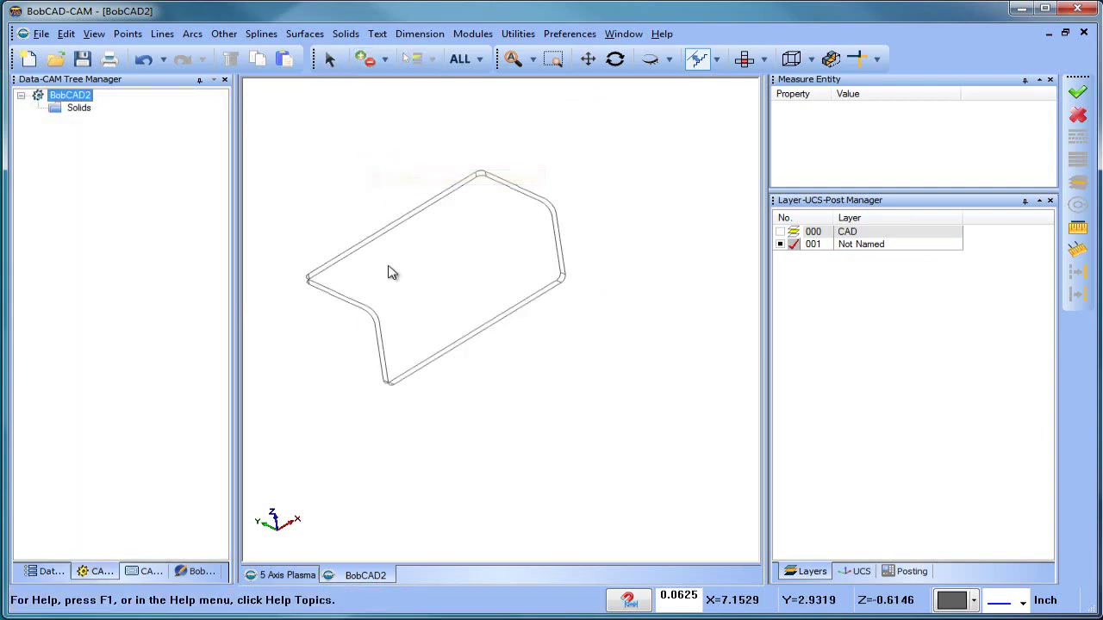
scroll(380, 319, "up", 5)
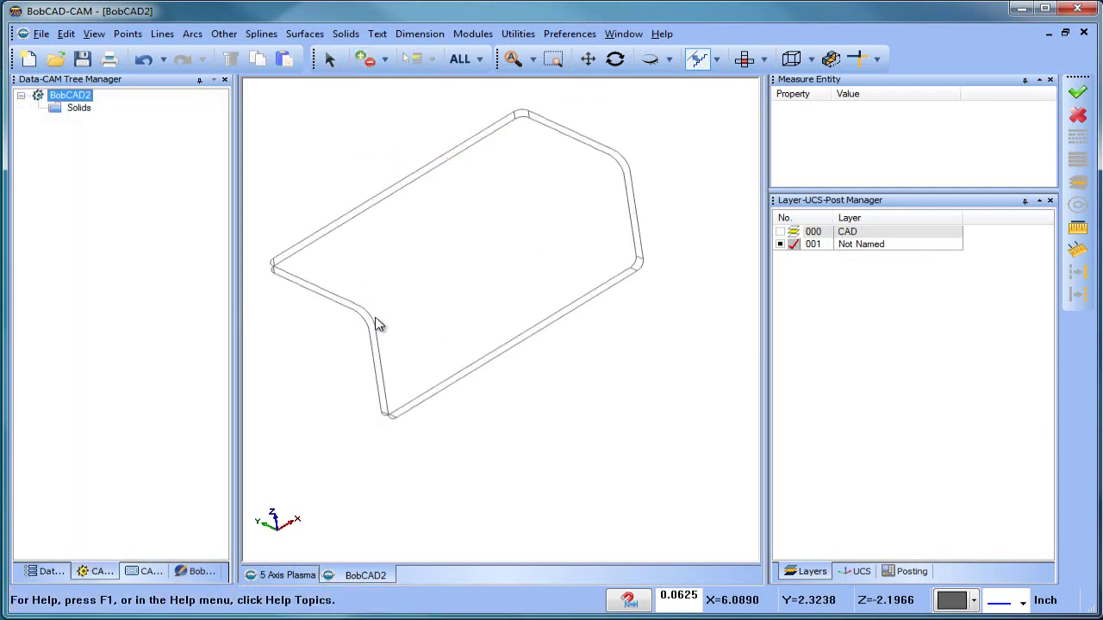
left_click(162, 34)
left_click(187, 86)
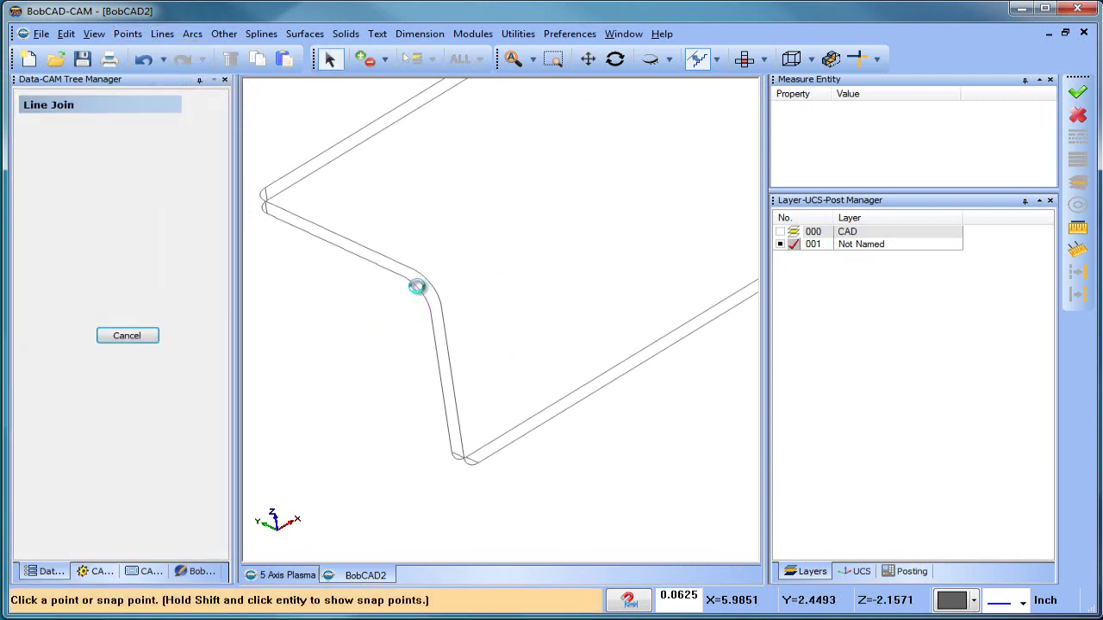
left_click(405, 278)
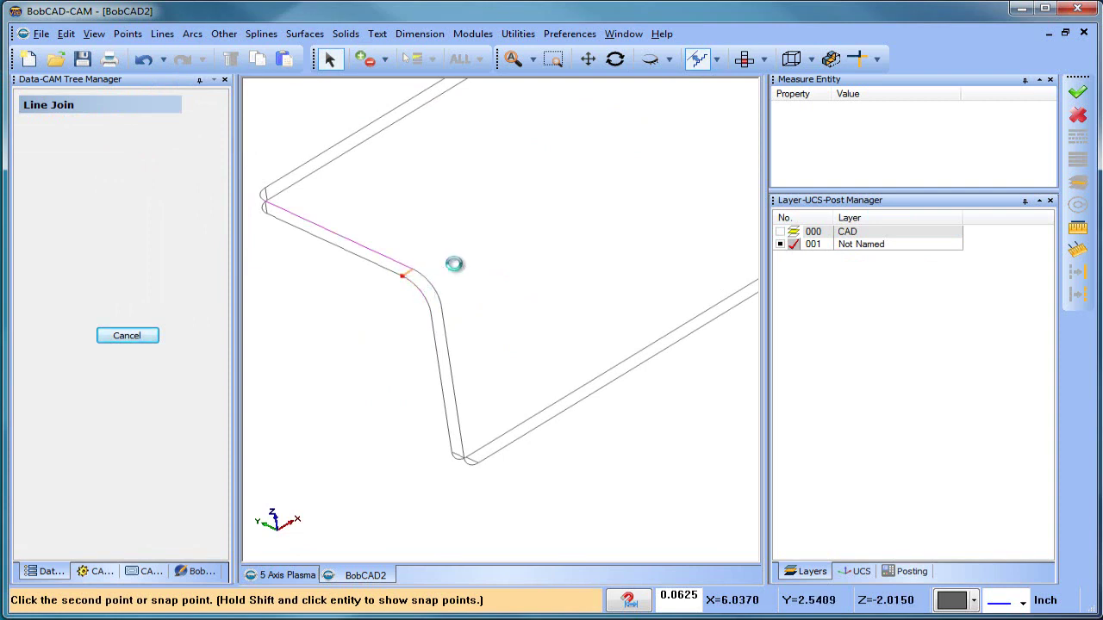
right_click(443, 228)
left_click(478, 250)
Step: Join the midpoints of the inner and outer bend arcs with a line on the notch's open-end side
left_click(162, 34)
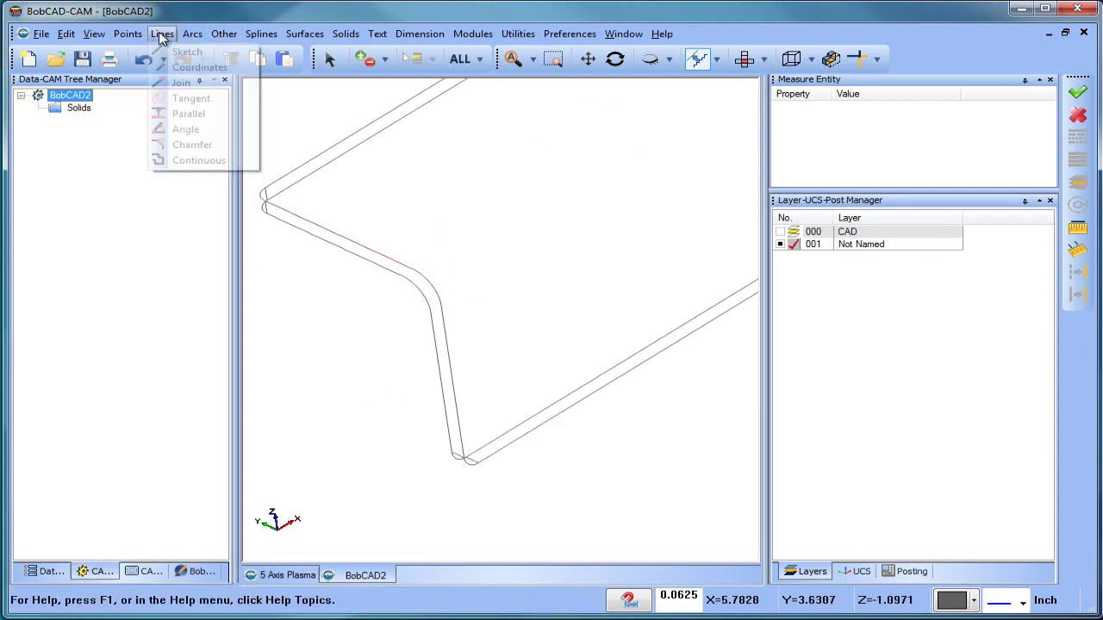
left_click(181, 82)
left_click(419, 292)
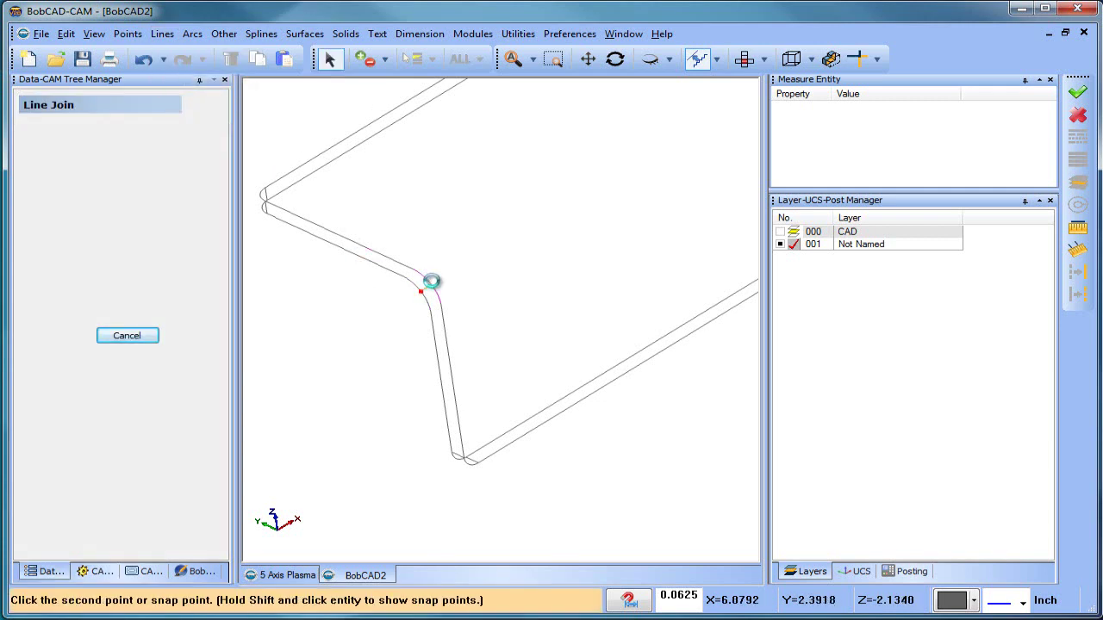
left_click(431, 281)
Step: Join the midpoints of the two bend arcs on the notch's opposite side with a line and finish Line Join
scroll(509, 298, "down", 3)
scroll(401, 354, "up", 3)
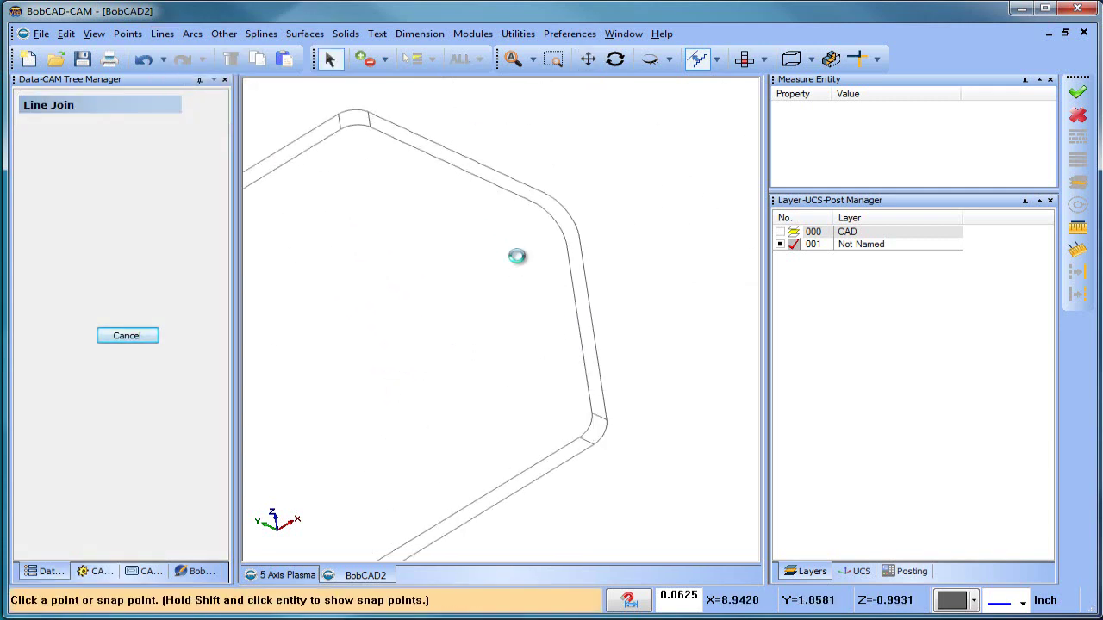
left_click(565, 217)
left_click(566, 216)
scroll(504, 289, "down", 1)
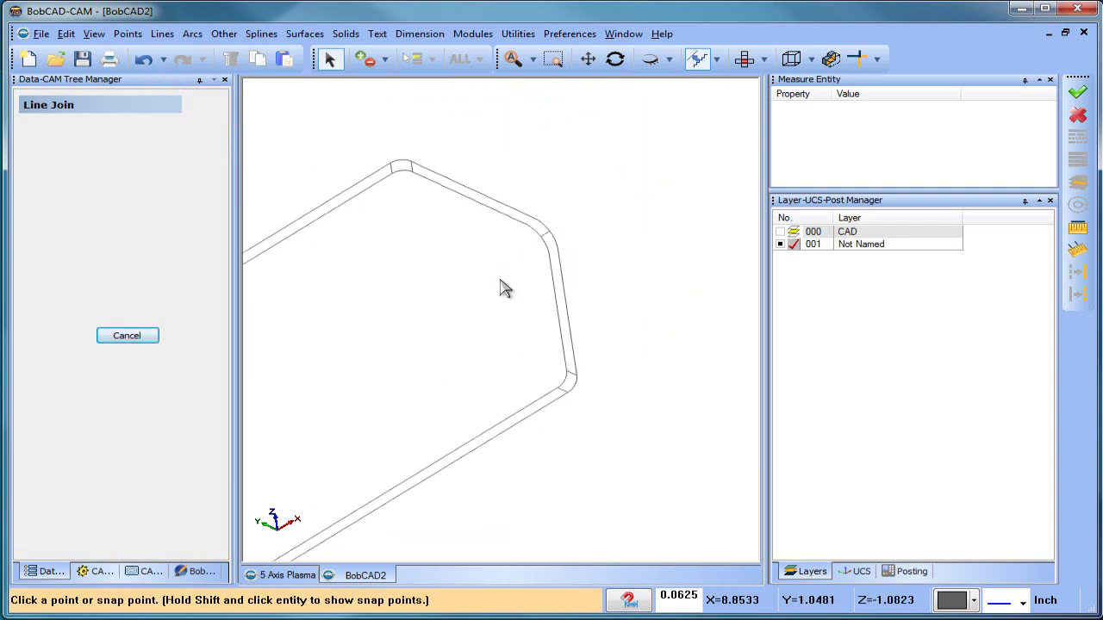
scroll(517, 276, "down", 2)
right_click(495, 255)
left_click(523, 276)
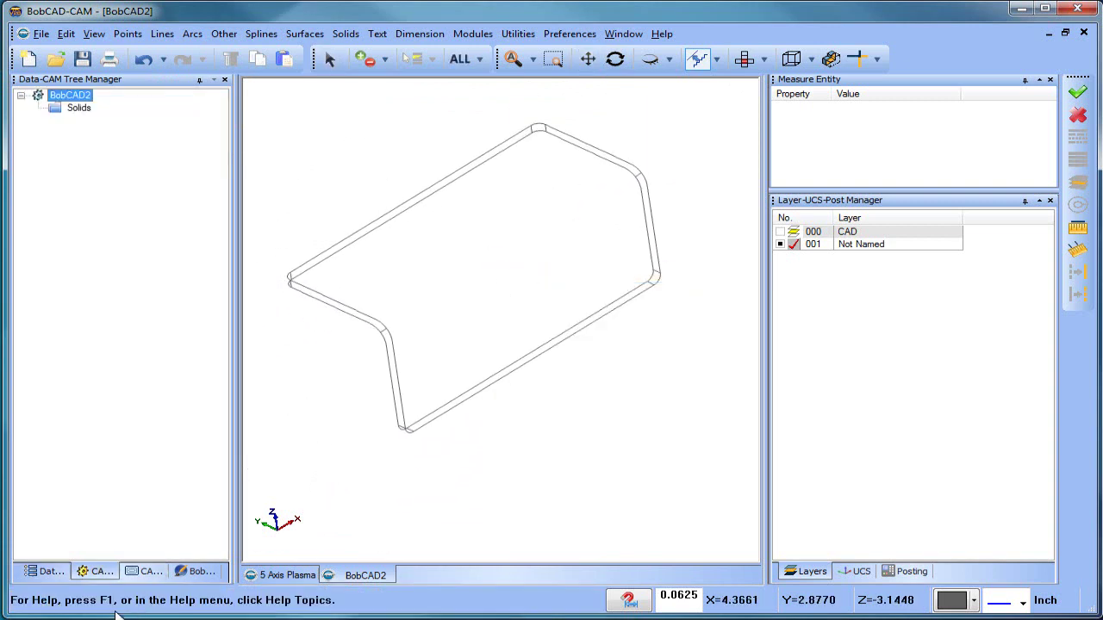
Step: Copy Feature Multiaxis from the 5 Axis Plasma document and paste it into Machine Setup - 1 of BobCAD2
left_click(301, 576)
right_click(129, 220)
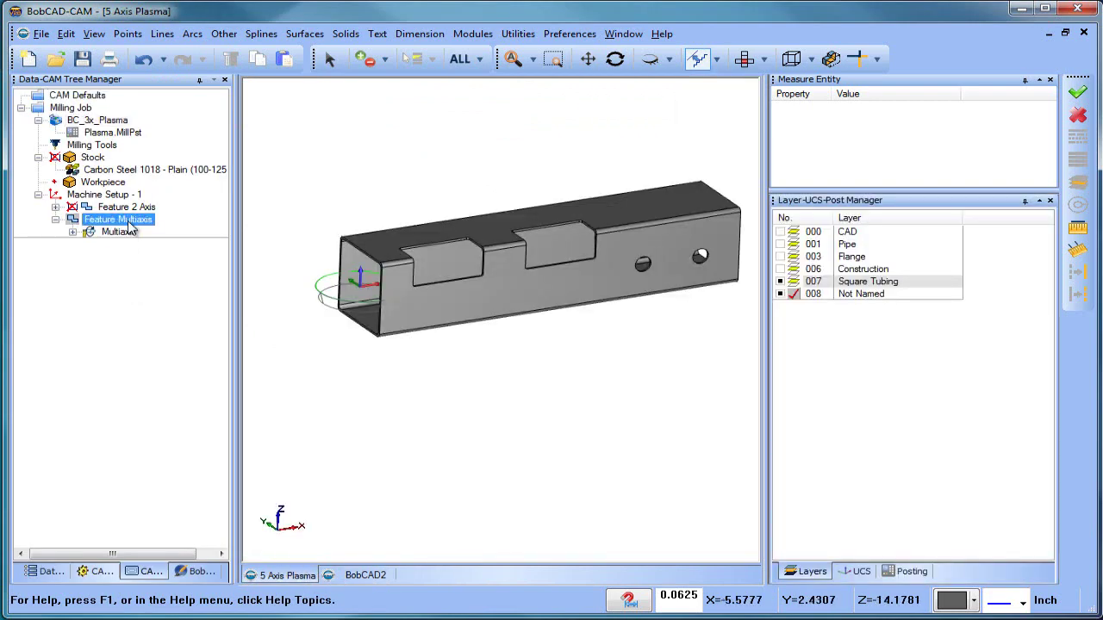
left_click(206, 551)
left_click(358, 580)
left_click(146, 571)
left_click(114, 193)
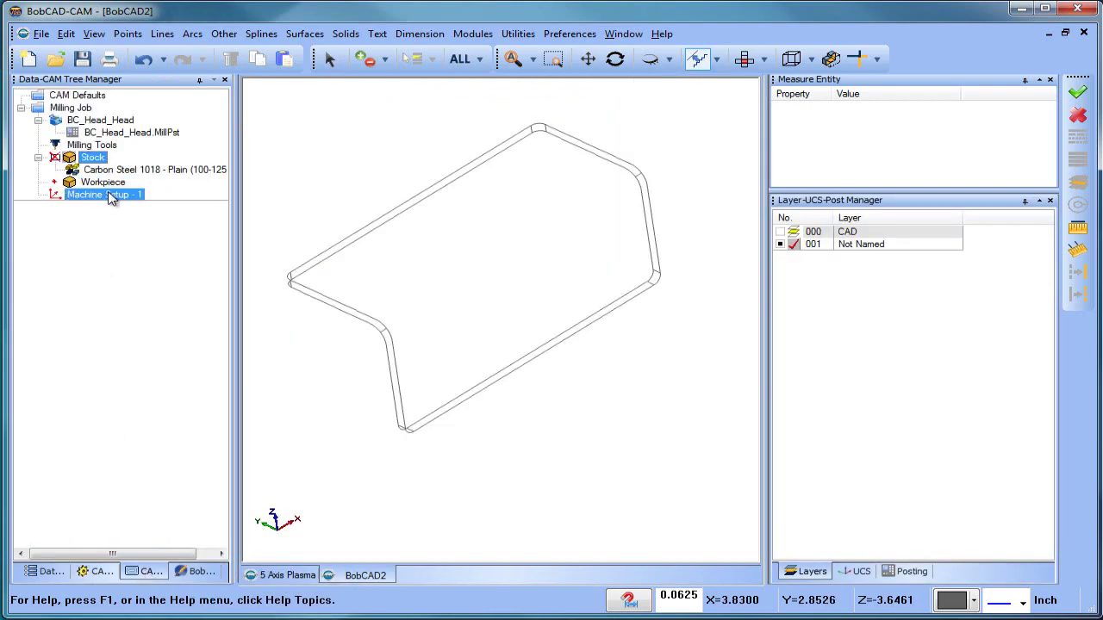
right_click(104, 198)
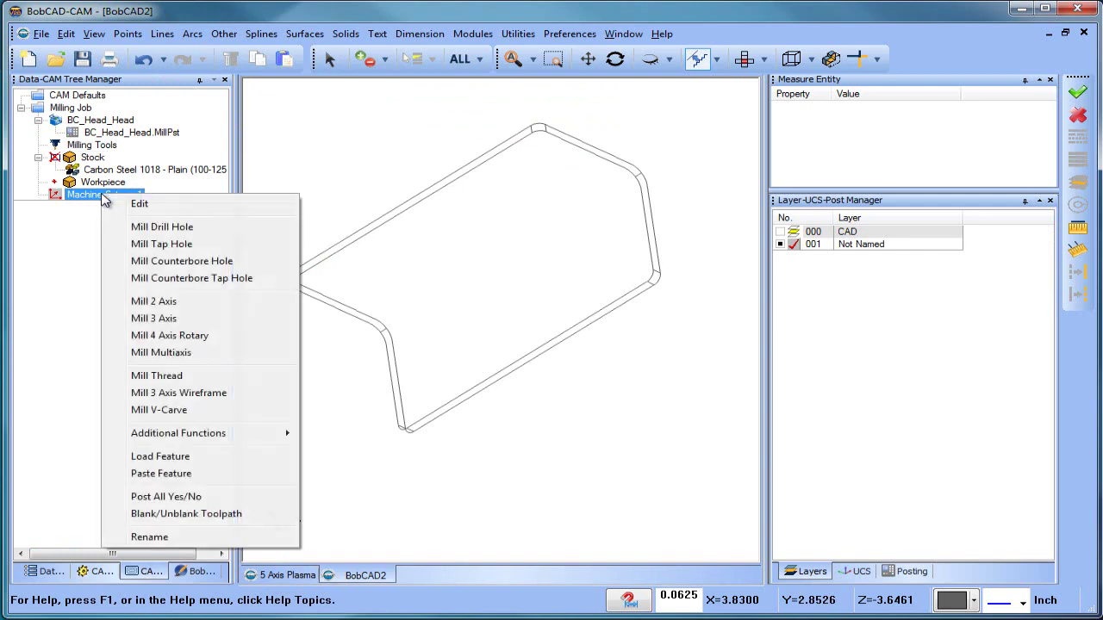
left_click(194, 475)
Step: Open the pasted Feature Multiaxis for editing at its Multiaxis Mill Parameters
left_click(72, 220)
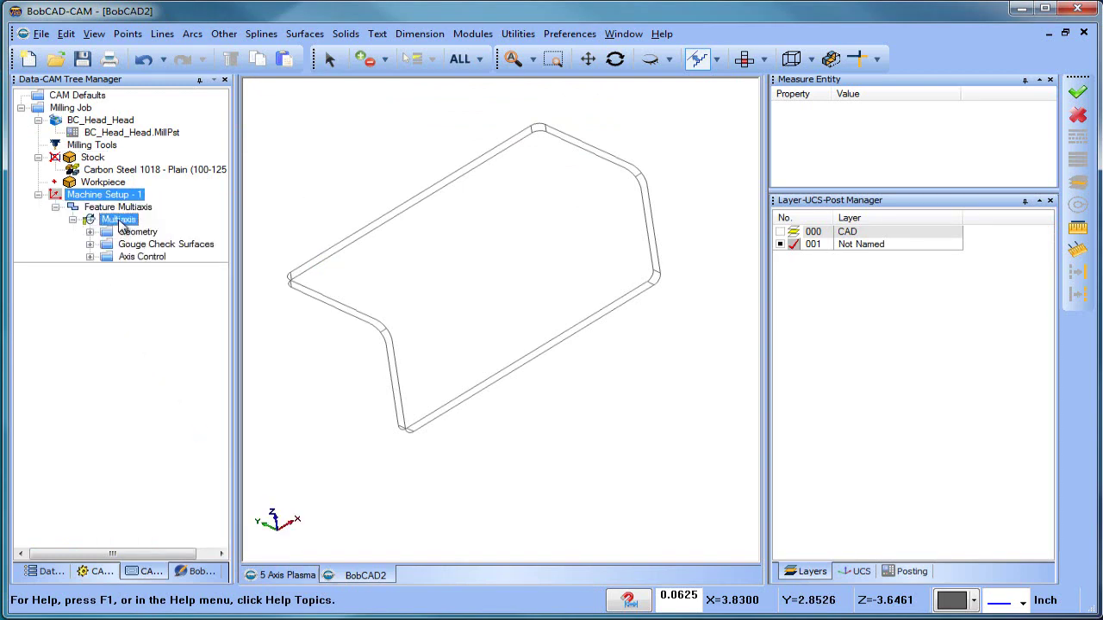
right_click(118, 207)
left_click(158, 204)
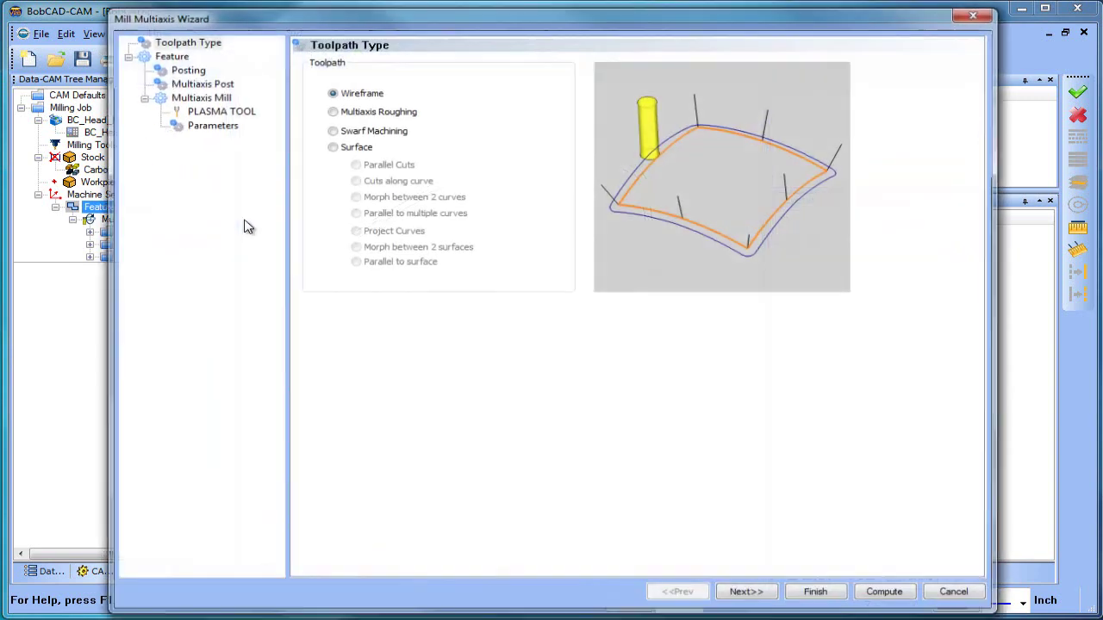
left_click(217, 129)
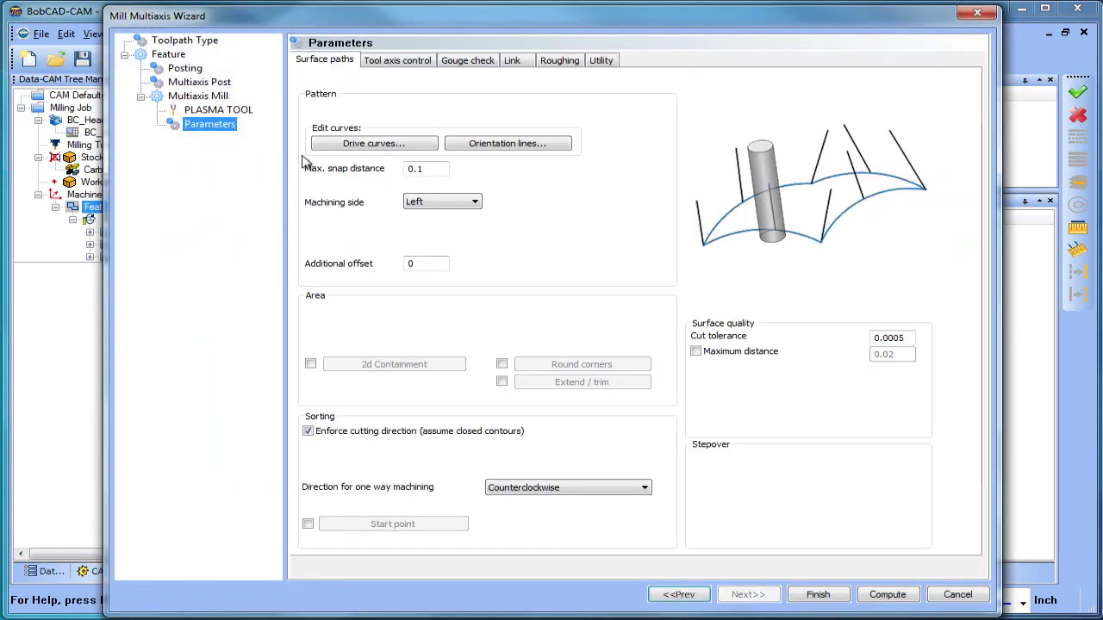
Step: Select the notch's complete outer edge loop, lines and bend arcs, as the wireframe toolpath's drive curves and confirm the selection
left_click(376, 146)
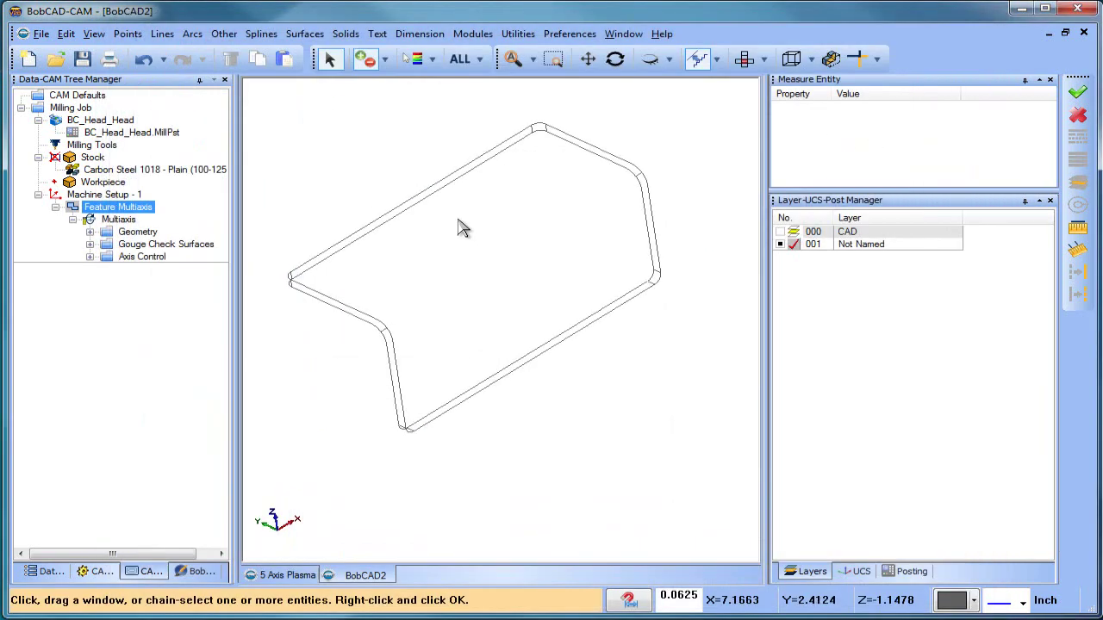
scroll(469, 219, "up", 3)
scroll(585, 226, "down", 2)
middle_click_drag(582, 231, 579, 286)
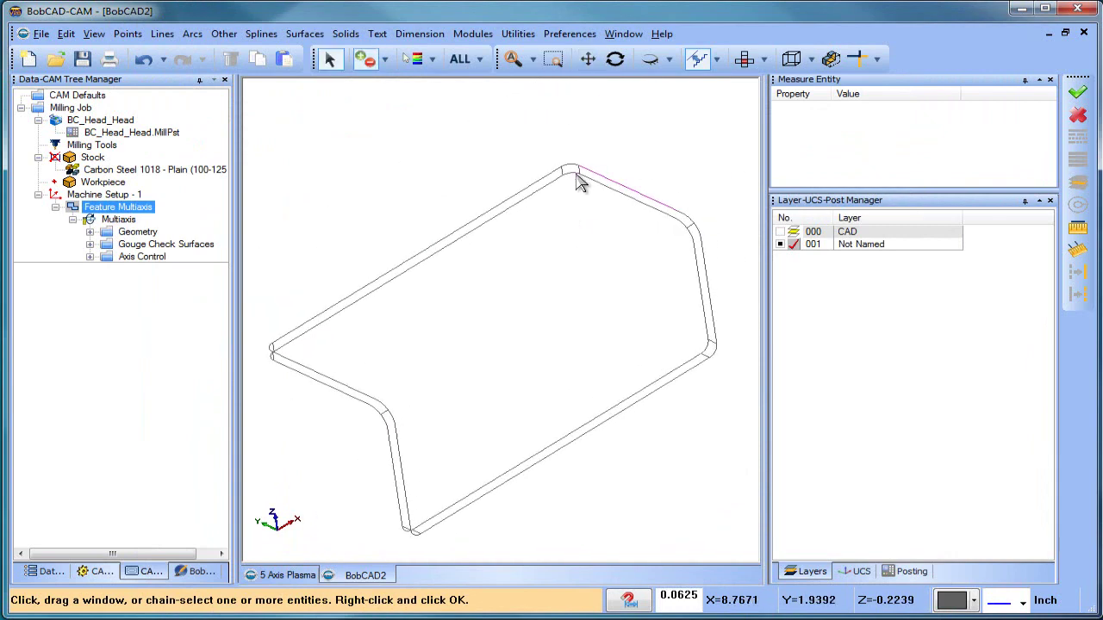
left_click(571, 164)
left_click(373, 282)
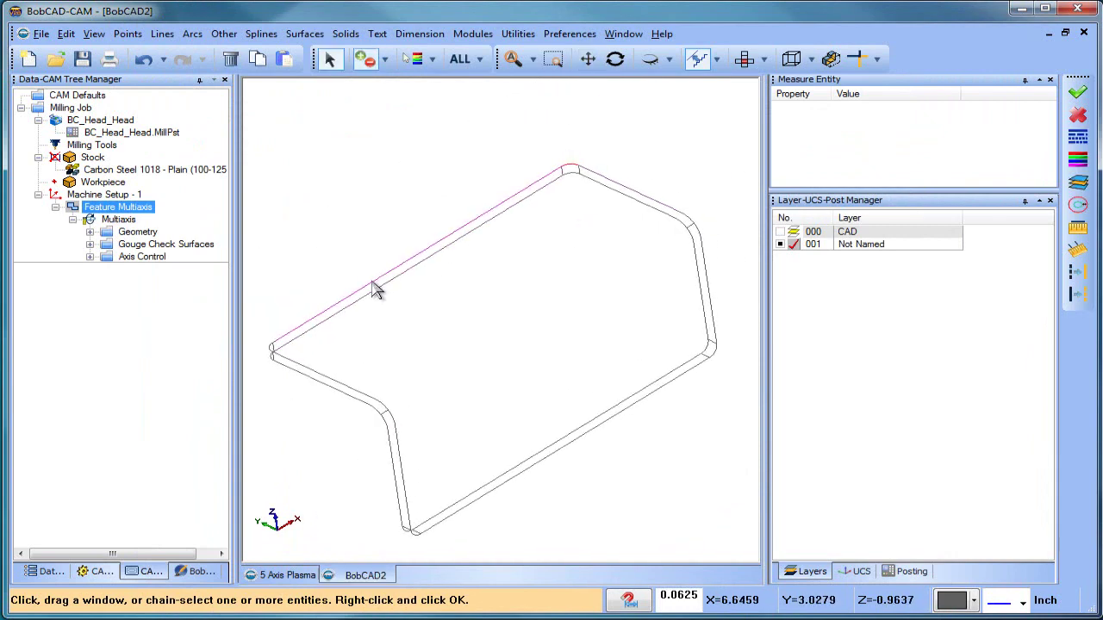
left_click(374, 282)
left_click(318, 377)
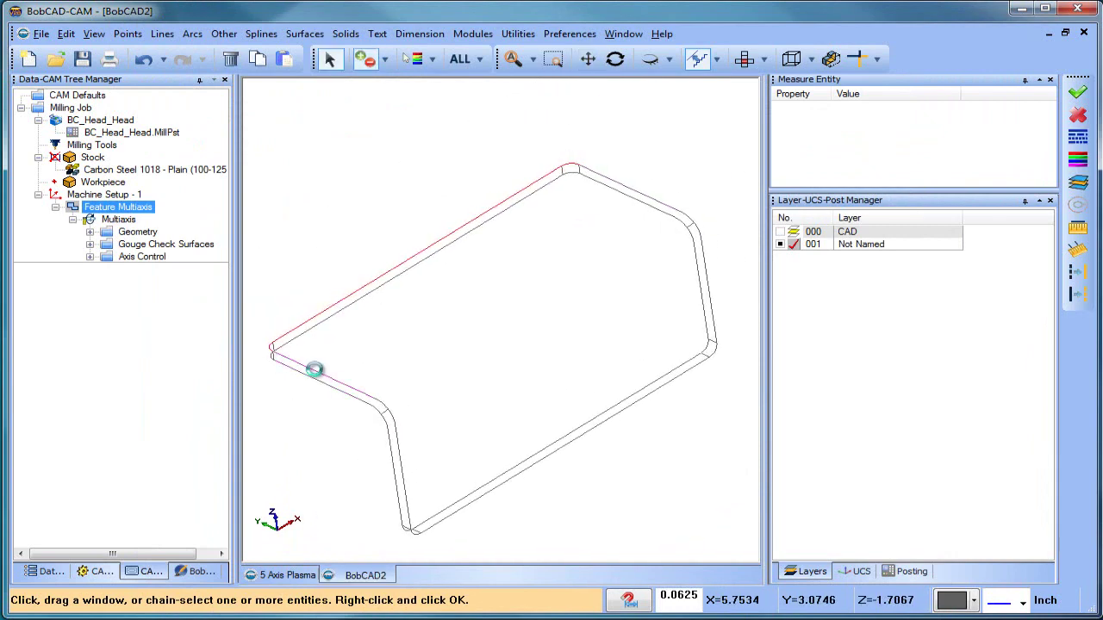
left_click(385, 412)
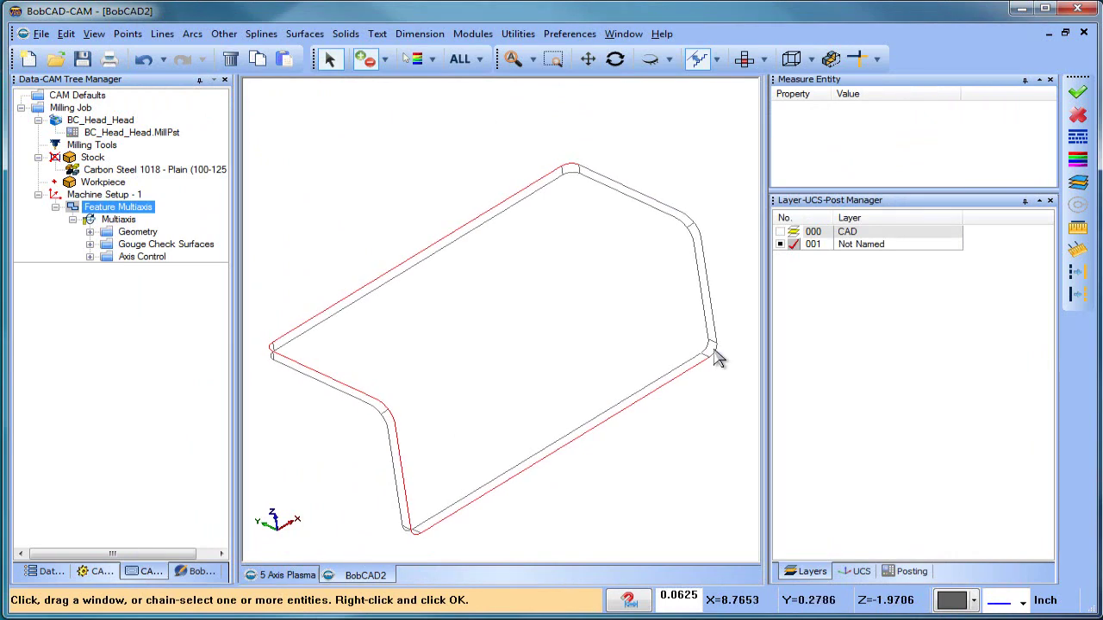
right_click(637, 151)
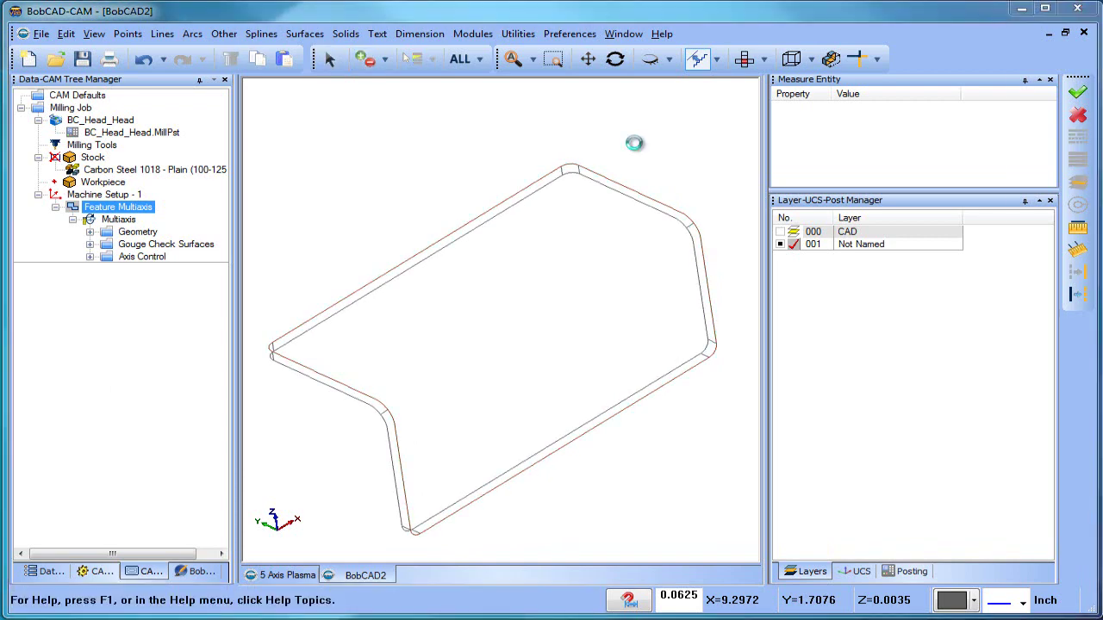
Step: Start selecting the orientation lines with the short connecting lines across the upper, middle and lower bends on the notch's far side
left_click(523, 147)
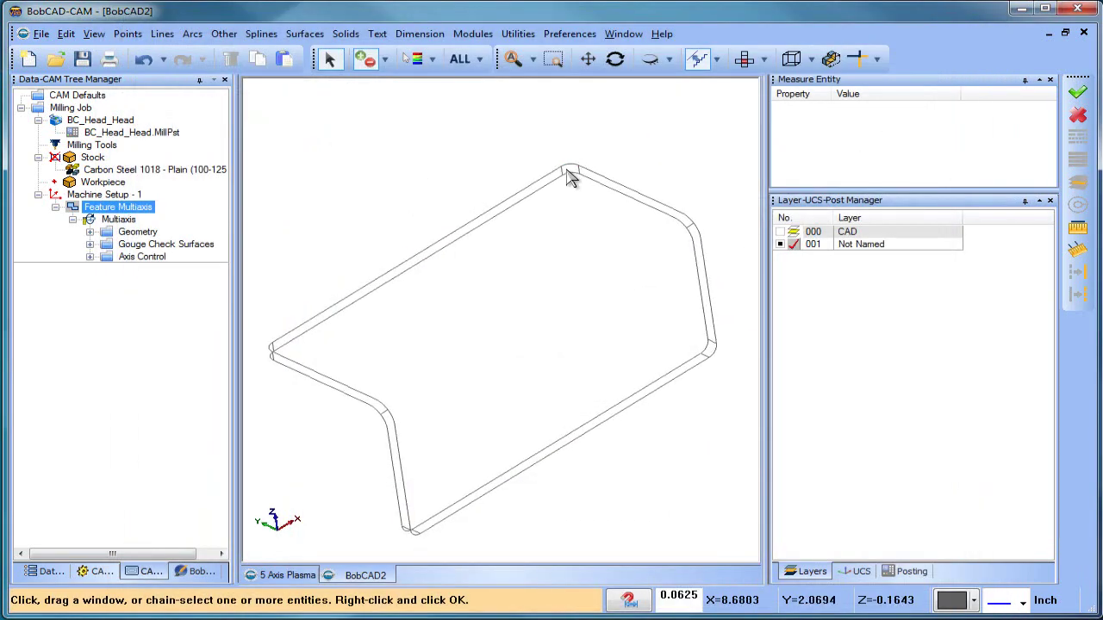
left_click(575, 169)
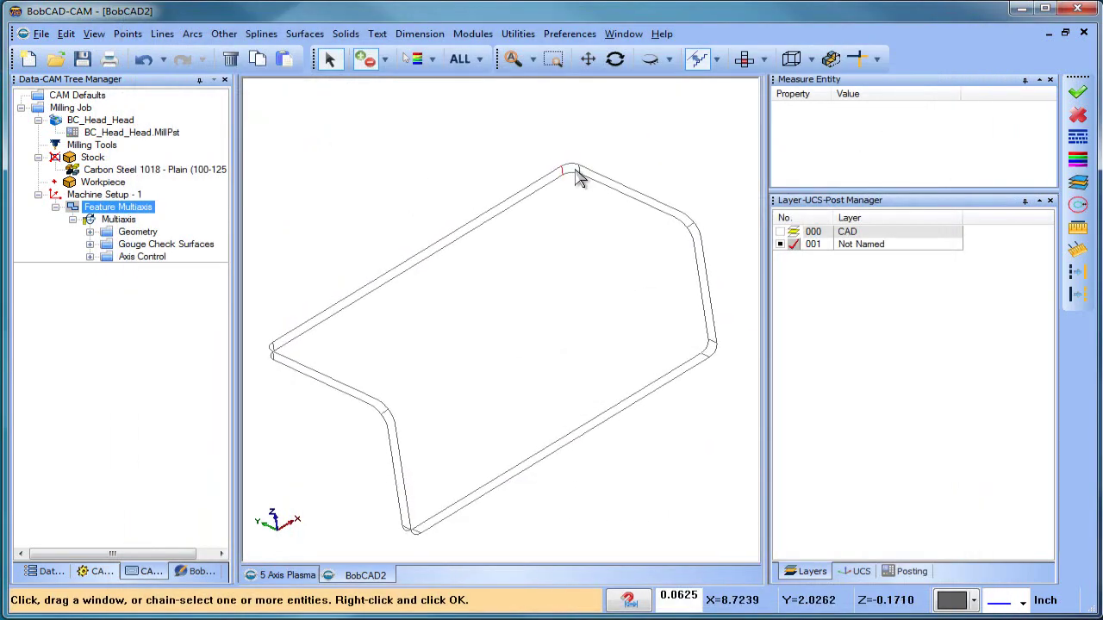
left_click(692, 227)
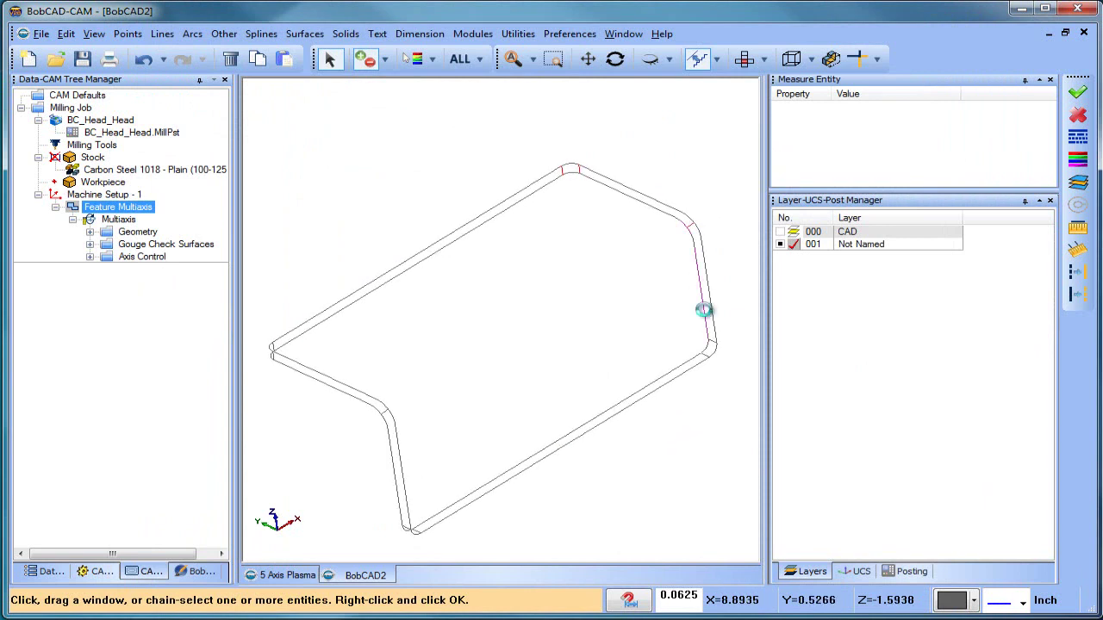
left_click(707, 353)
left_click(541, 461)
Step: Add the two short lines across the lower bend on the notch's near side to the orientation lines
scroll(508, 425, "down", 6)
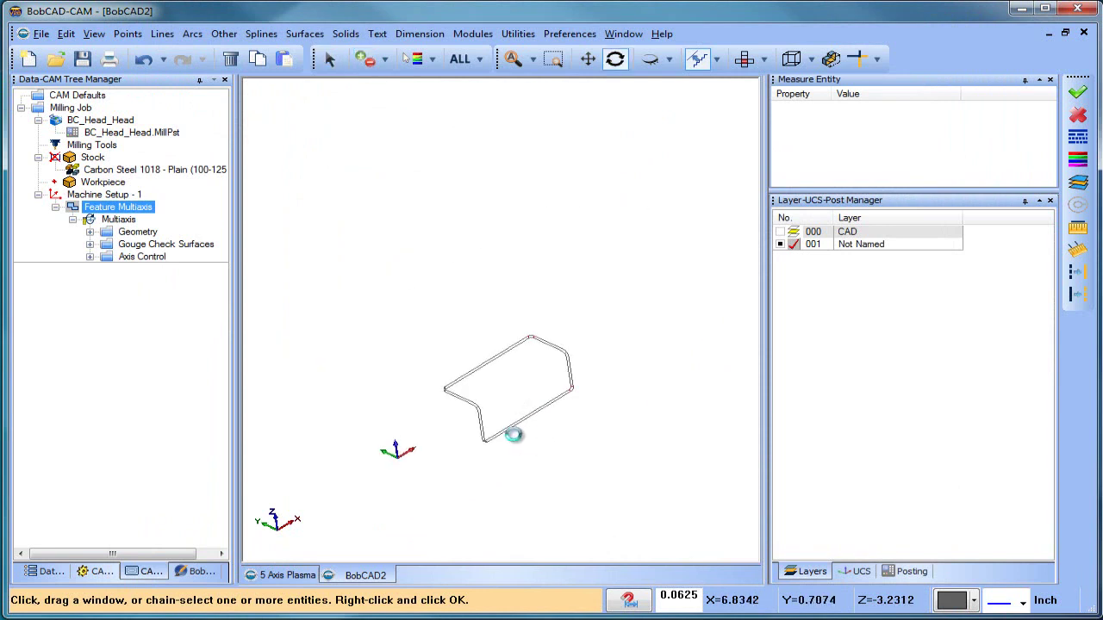
middle_click_drag(512, 434, 420, 400)
scroll(375, 337, "up", 3)
middle_click_drag(379, 343, 463, 310)
scroll(456, 310, "up", 3)
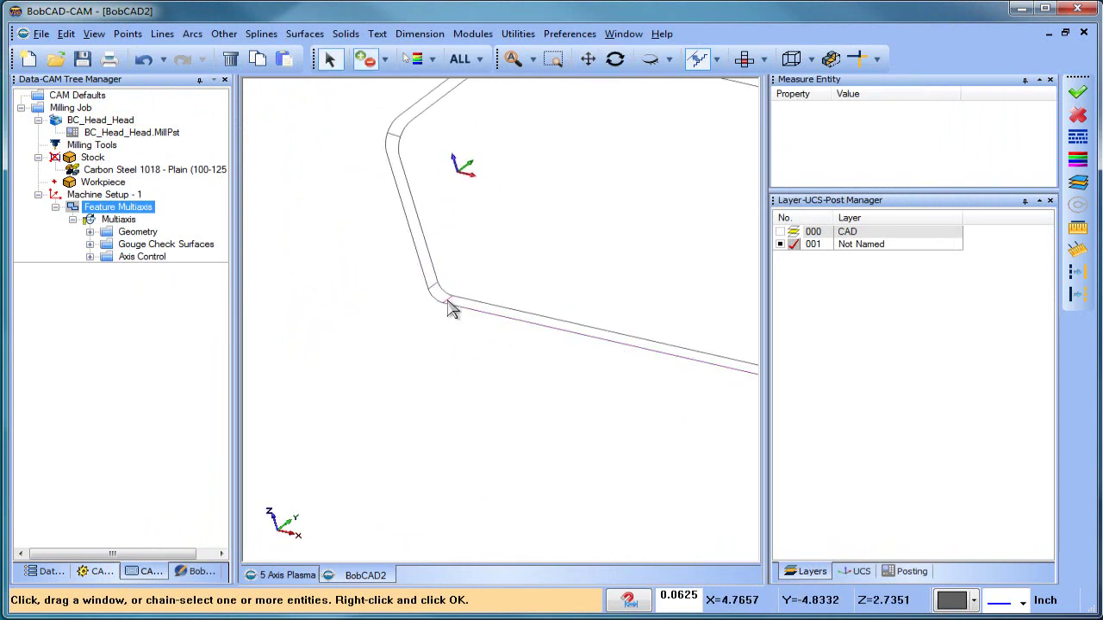
left_click(696, 56)
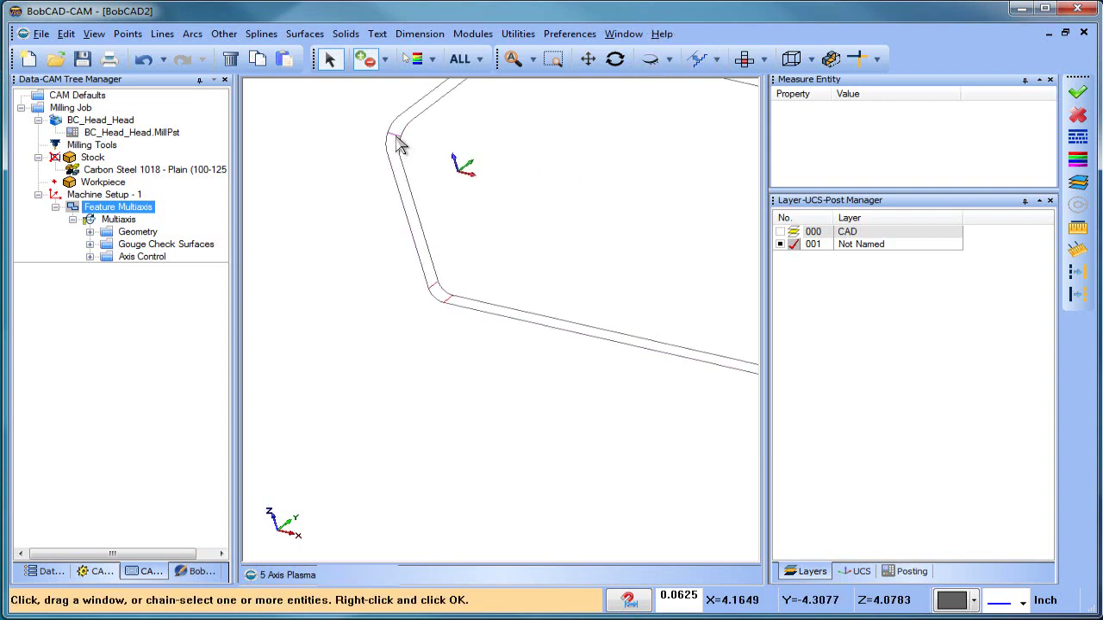
Step: Add the remaining connecting lines at the near side's middle and upper bends as orientation lines, and compute the Multiaxis toolpath
scroll(484, 158, "down", 5)
middle_click_drag(524, 170, 482, 305)
scroll(467, 259, "up", 4)
scroll(460, 229, "up", 1)
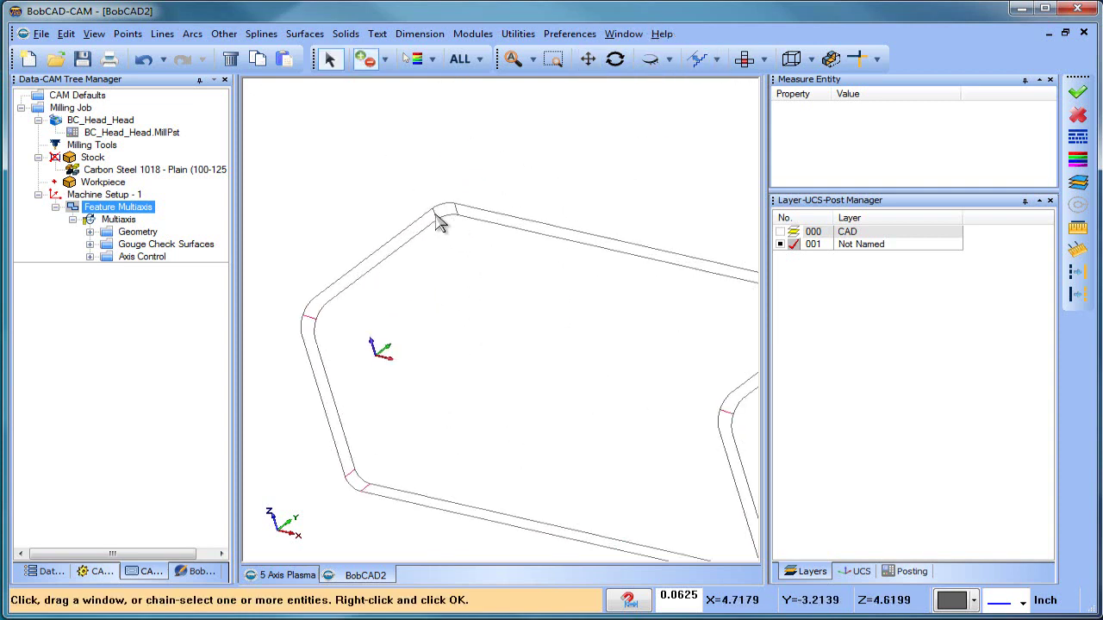
left_click(457, 210)
scroll(522, 291, "down", 4)
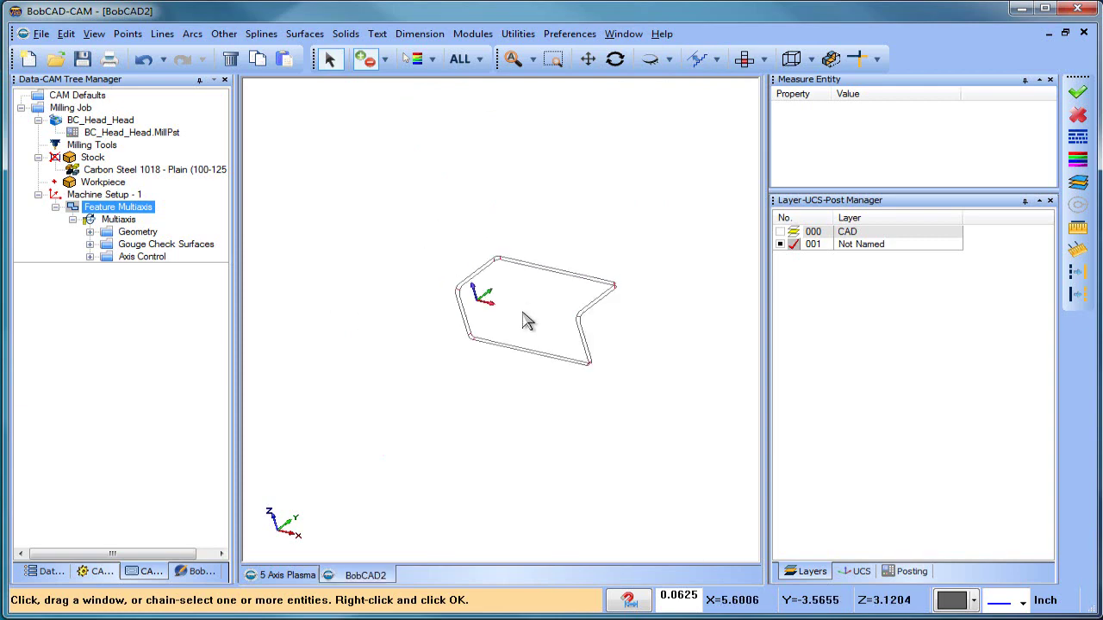
key("space")
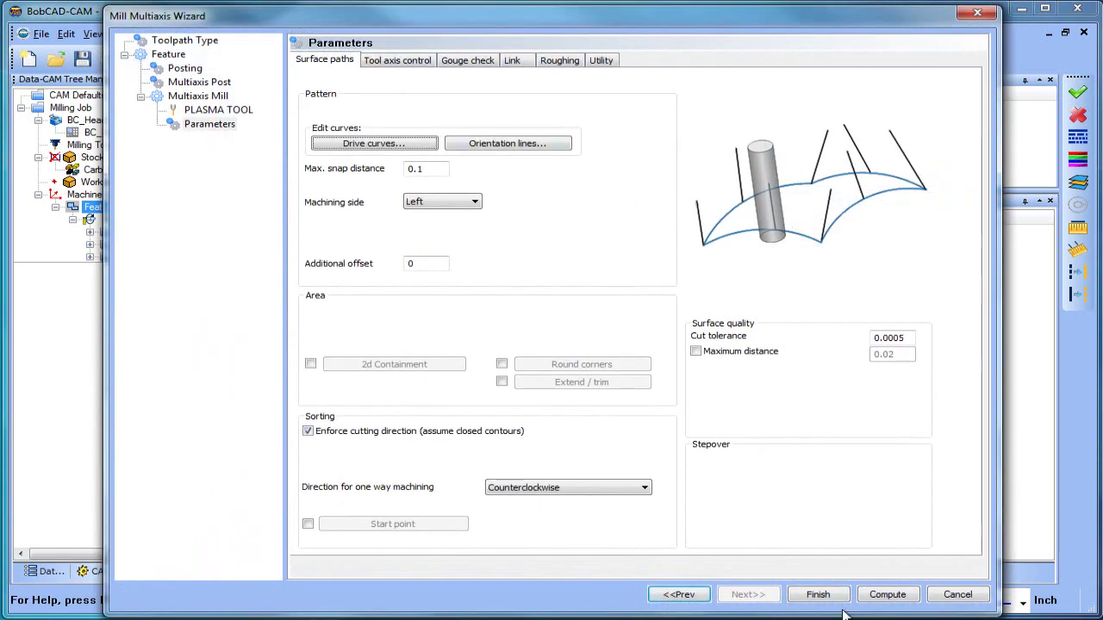
left_click(888, 595)
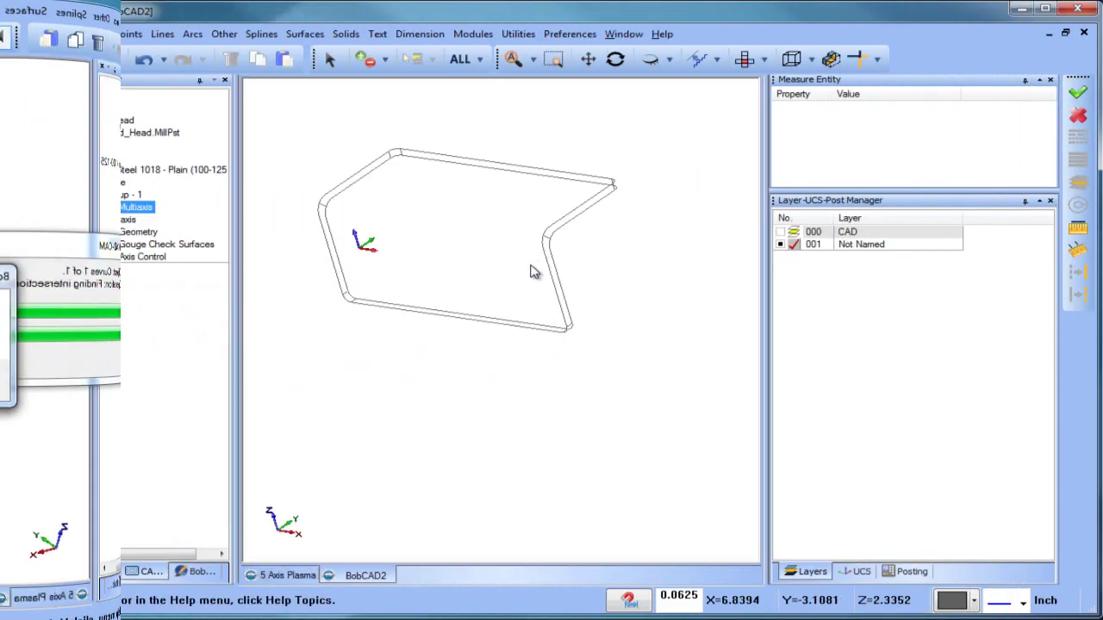
Step: Expand the Multiaxis operation's Geometry and start Modify Start Point for its Orientation Lines
scroll(531, 273, "up", 3)
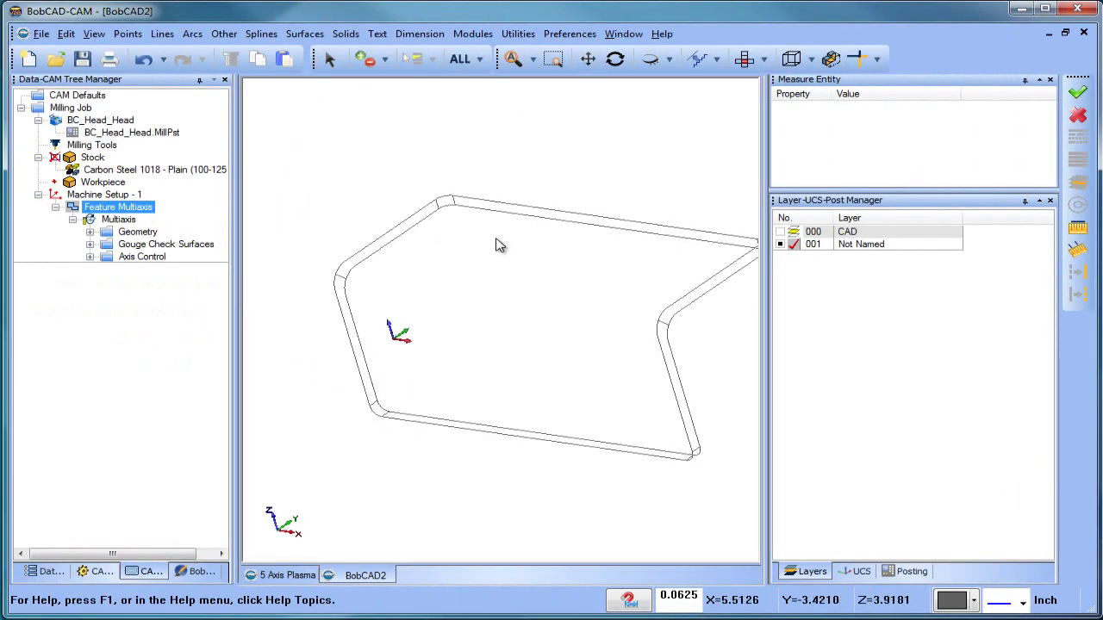
left_click(33, 253)
left_click(71, 221)
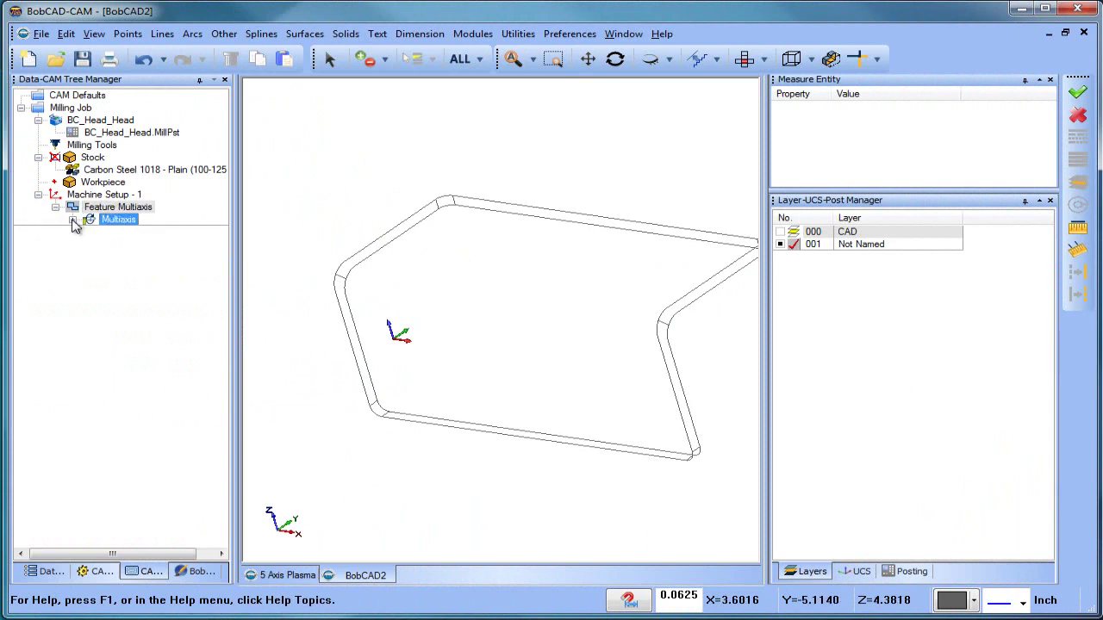
left_click(72, 221)
left_click(90, 233)
left_click(169, 270)
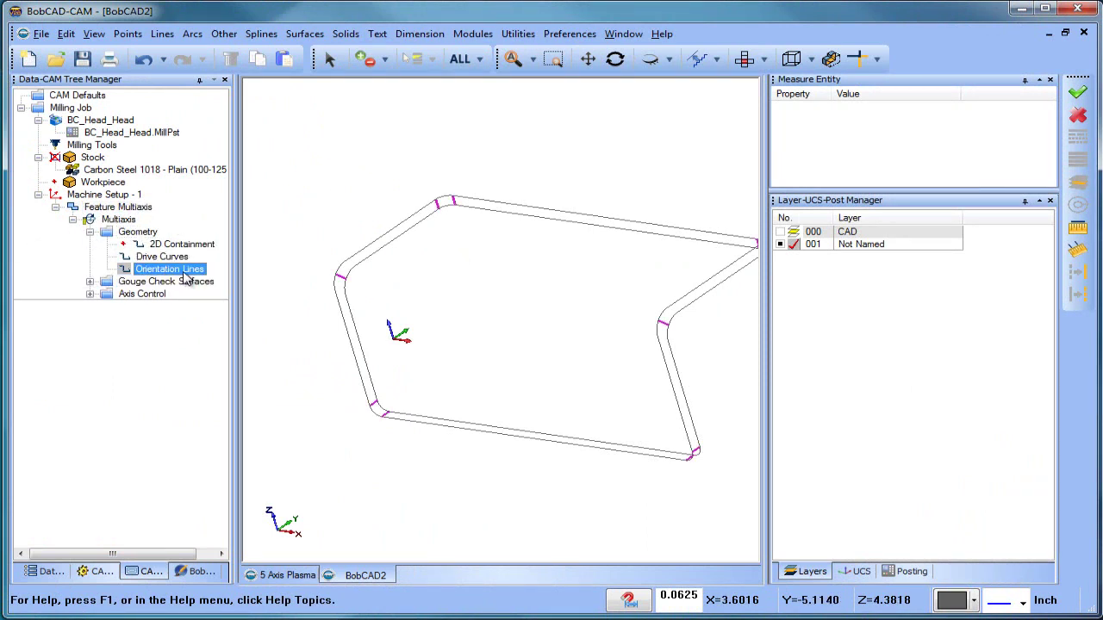
right_click(184, 278)
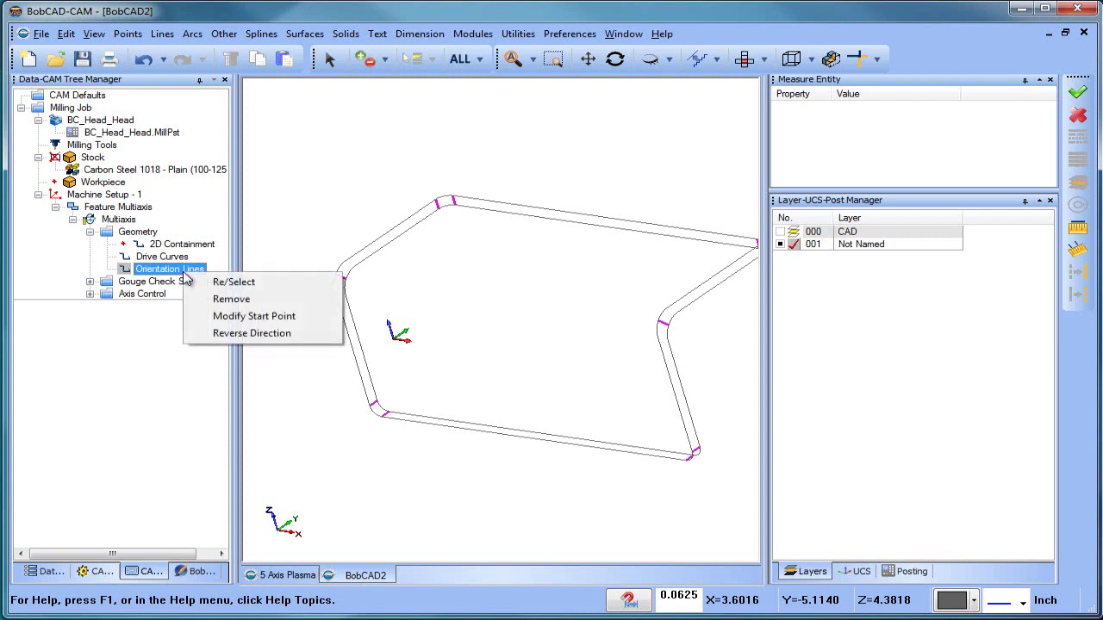
left_click(297, 324)
Step: Examine the start points and arrow directions of the orientation lines at the near side's upper and lower bends
scroll(457, 229, "up", 5)
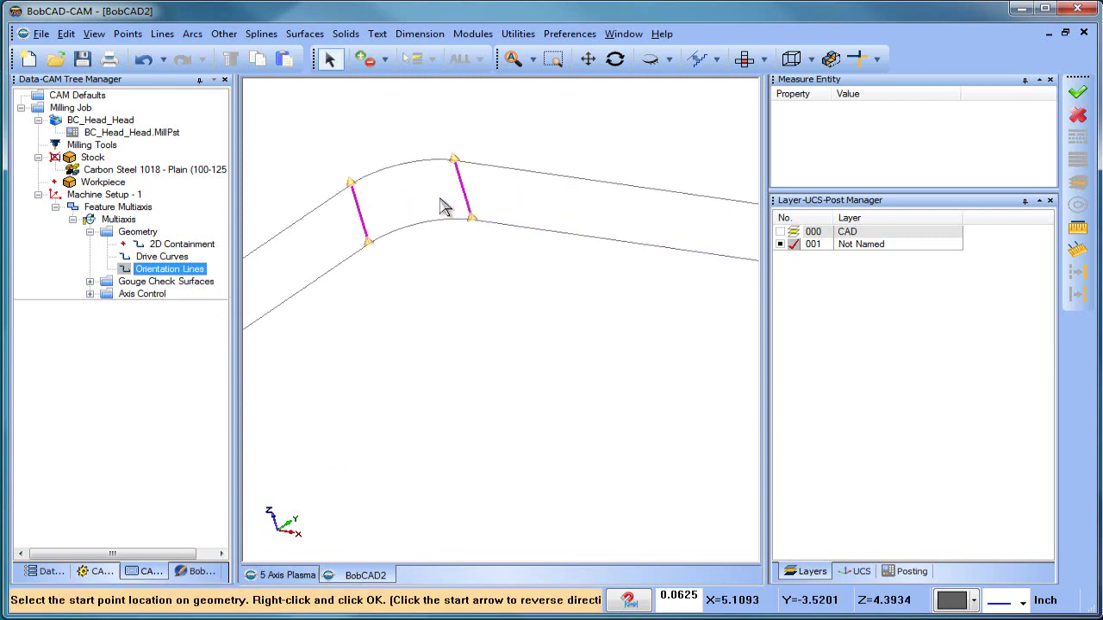
scroll(336, 232, "down", 1)
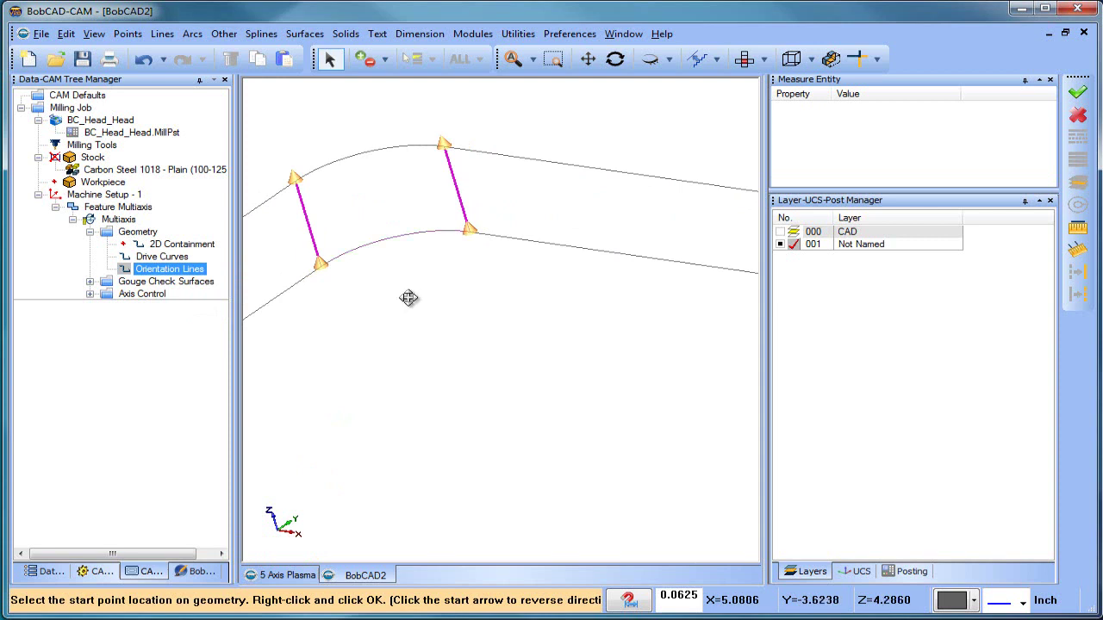
middle_click_drag(409, 298, 578, 176)
scroll(400, 308, "down", 4)
middle_click_drag(379, 389, 663, 162)
middle_click_drag(454, 275, 539, 413)
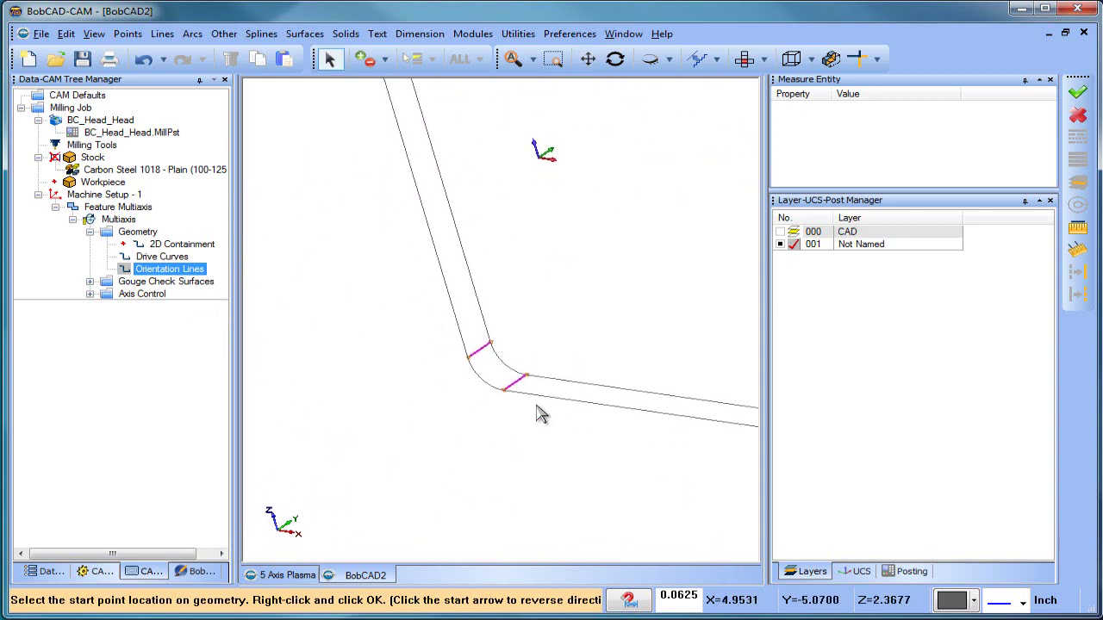
scroll(483, 348, "up", 3)
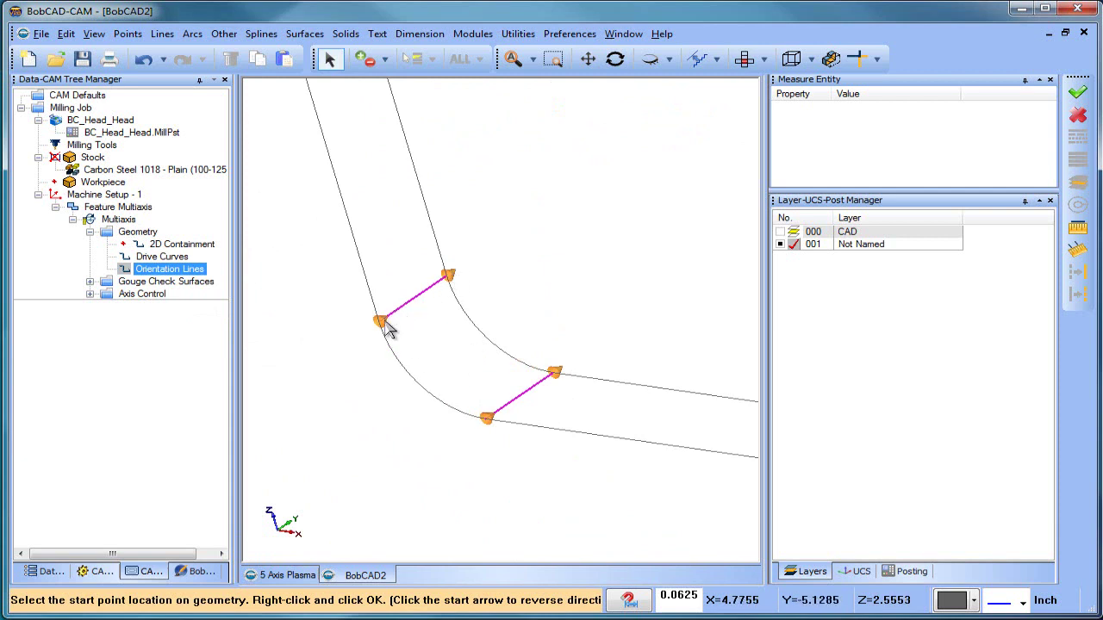
scroll(482, 347, "down", 3)
middle_click_drag(564, 396, 572, 227)
scroll(552, 290, "up", 3)
scroll(552, 289, "up", 3)
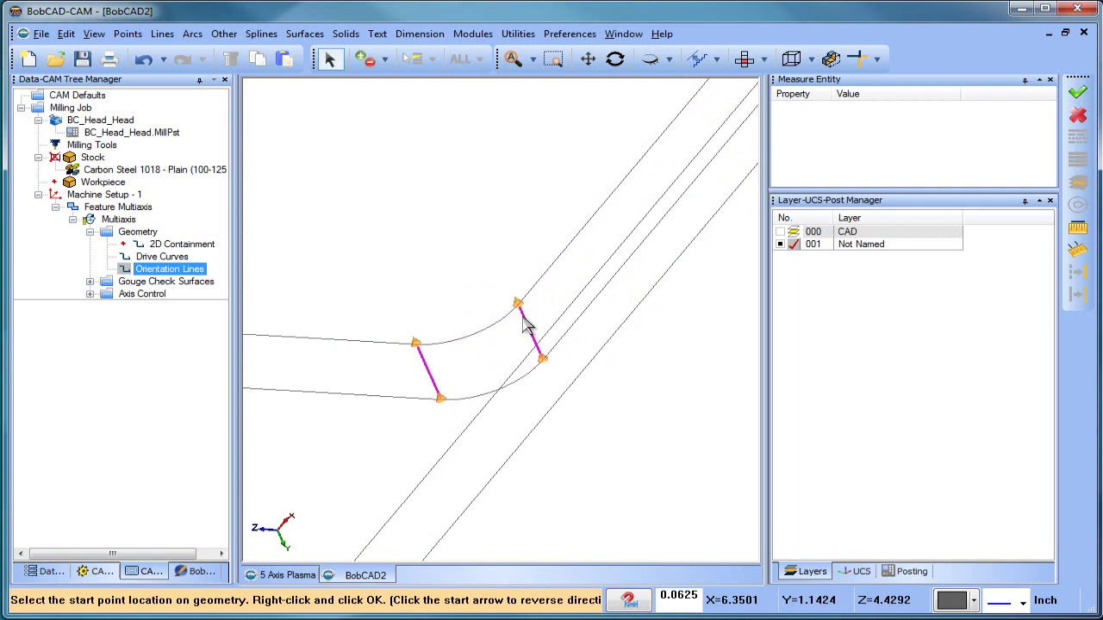
Step: Inspect the orientation line arrows at the near side's middle bend and the far side's lower bend
scroll(522, 345, "down", 4)
middle_click_drag(529, 357, 420, 339)
scroll(648, 345, "down", 1)
scroll(406, 330, "up", 4)
scroll(414, 295, "up", 3)
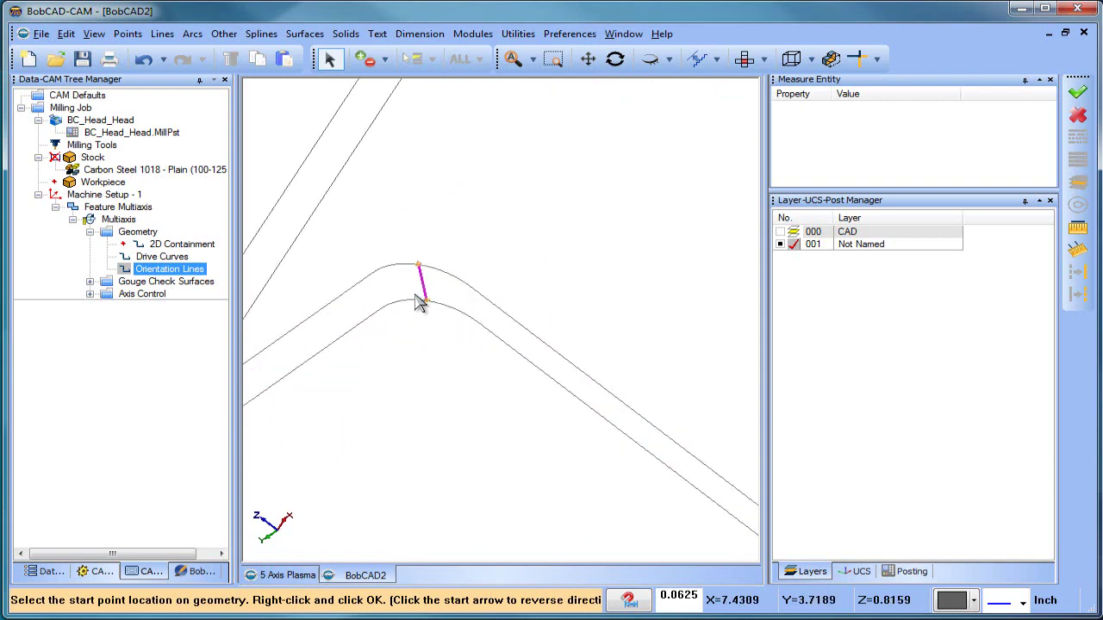
scroll(414, 295, "down", 5)
middle_click_drag(663, 278, 466, 396, "ctrl")
scroll(576, 186, "up", 4)
scroll(492, 250, "up", 3)
left_click_drag(552, 291, 561, 293)
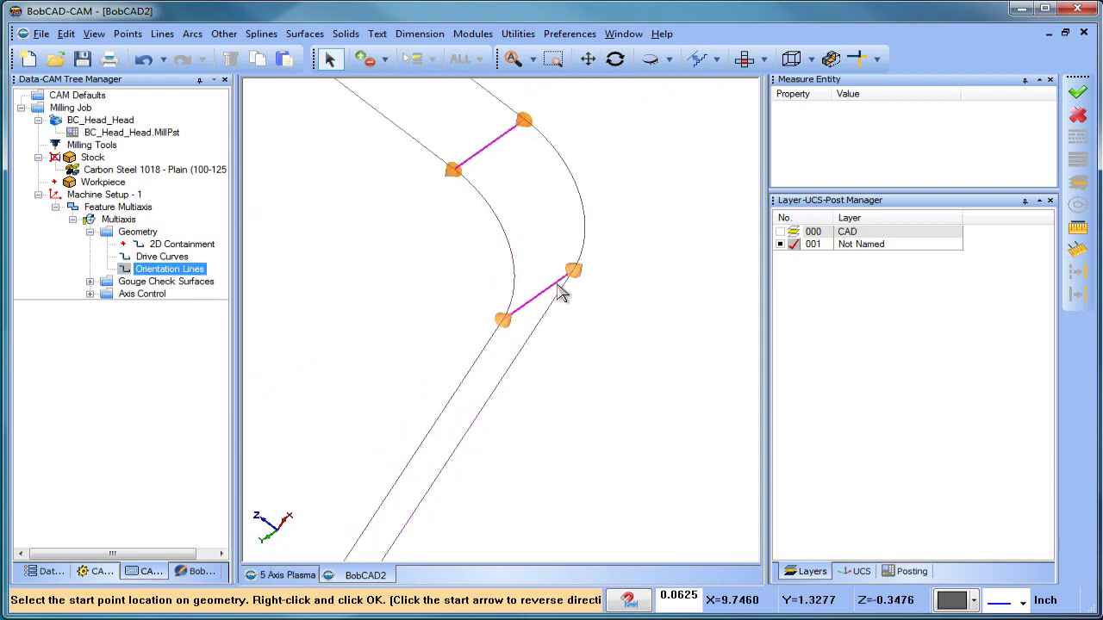
Step: Check the orientation line arrows at the far side's middle and upper bends and the last near-side corner, and finish Modify Start Point
scroll(479, 214, "down", 4)
middle_click_drag(466, 269, 670, 438, "ctrl")
scroll(445, 265, "down", 3)
middle_click_drag(495, 314, 618, 406, "ctrl")
scroll(447, 250, "up", 3)
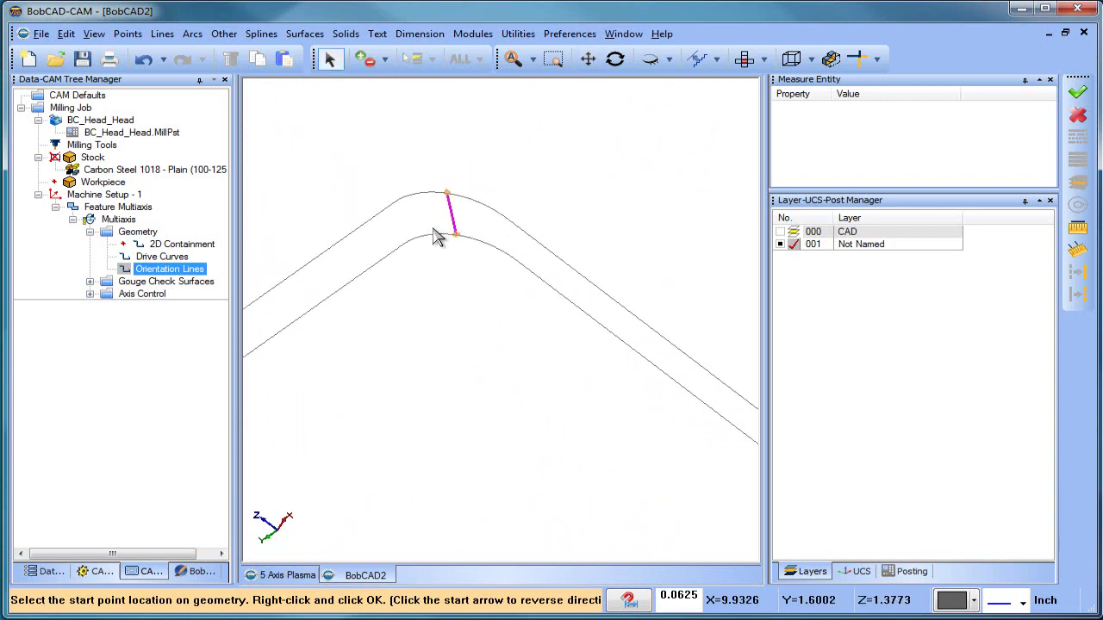
scroll(437, 247, "down", 3)
middle_click_drag(385, 383, 556, 289, "ctrl")
scroll(435, 254, "up", 5)
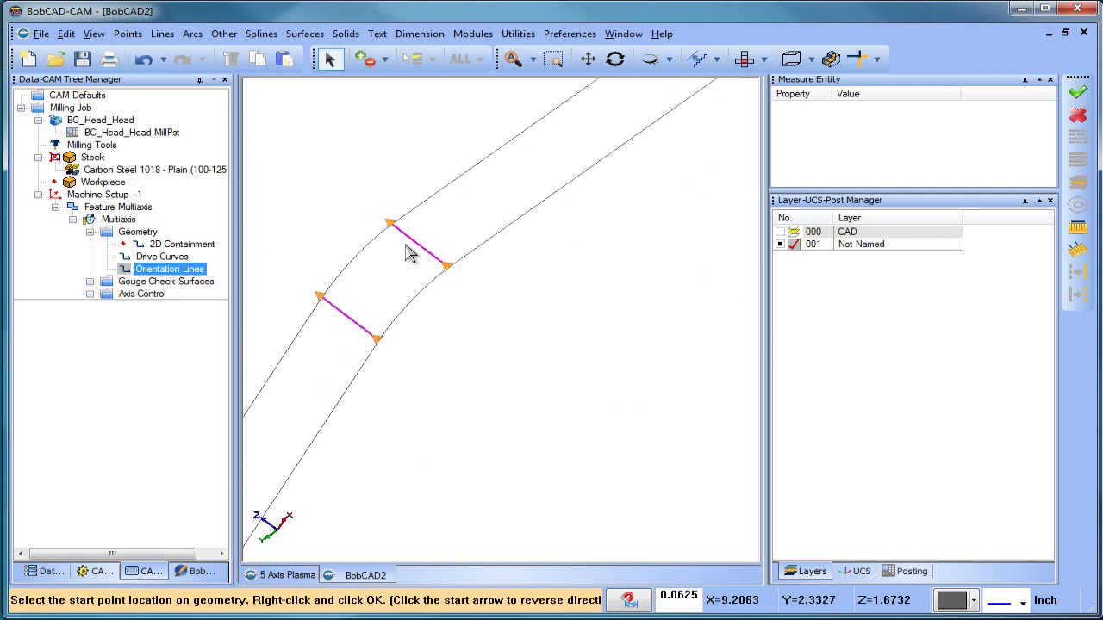
scroll(410, 249, "down", 5)
scroll(419, 269, "down", 2)
middle_click_drag(431, 370, 535, 286)
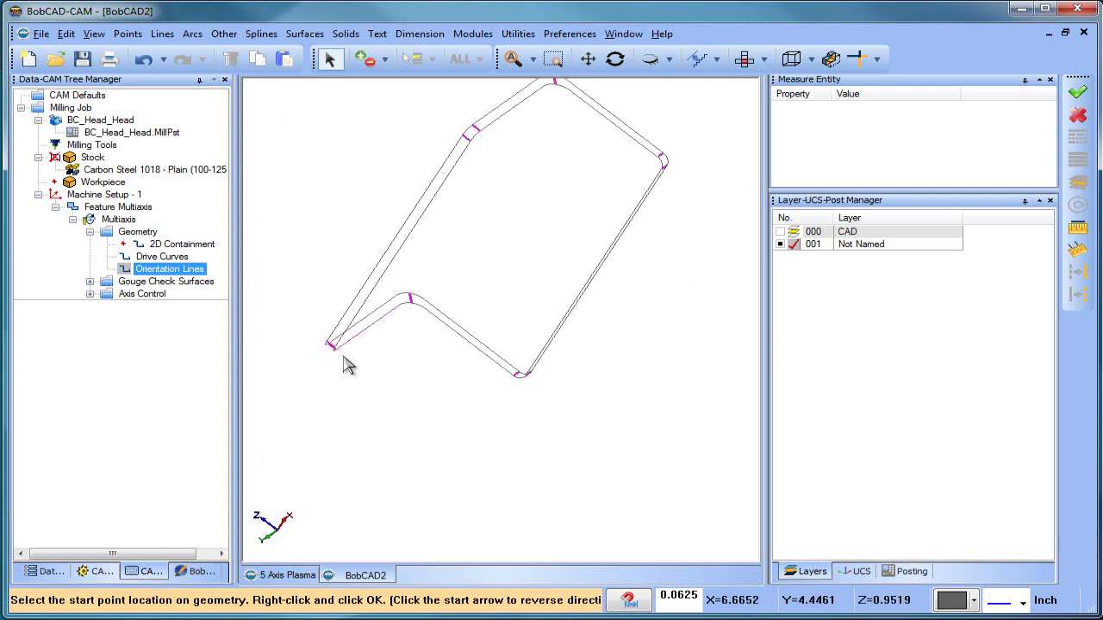
scroll(339, 354, "up", 8)
scroll(387, 341, "down", 5)
key("space")
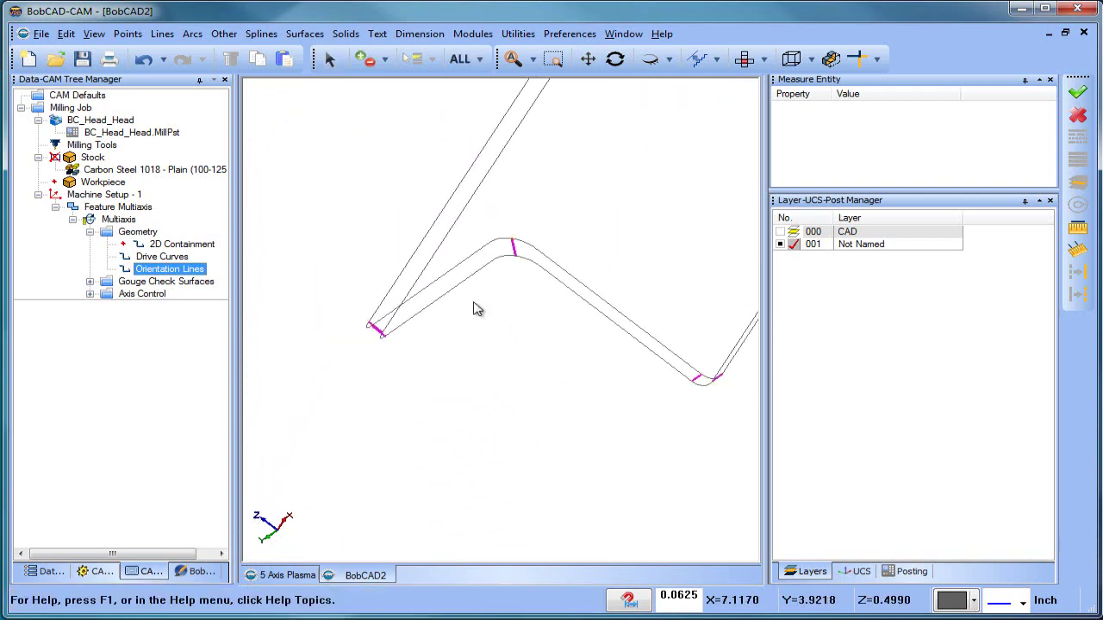
Step: Recompute the toolpath of Feature Multiaxis
left_click(138, 209)
right_click(138, 210)
left_click(185, 154)
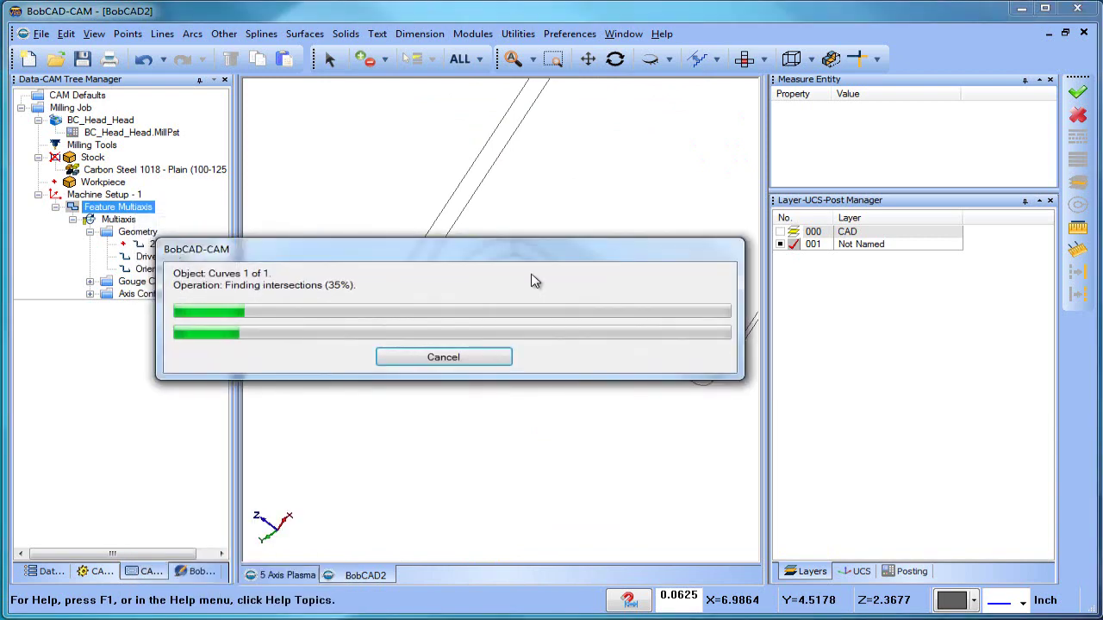
Step: Set the clearance plane height in the Multiaxis feature's retracts to 5 and recompute the toolpath
middle_click_drag(649, 302, 529, 254)
scroll(512, 250, "down", 8)
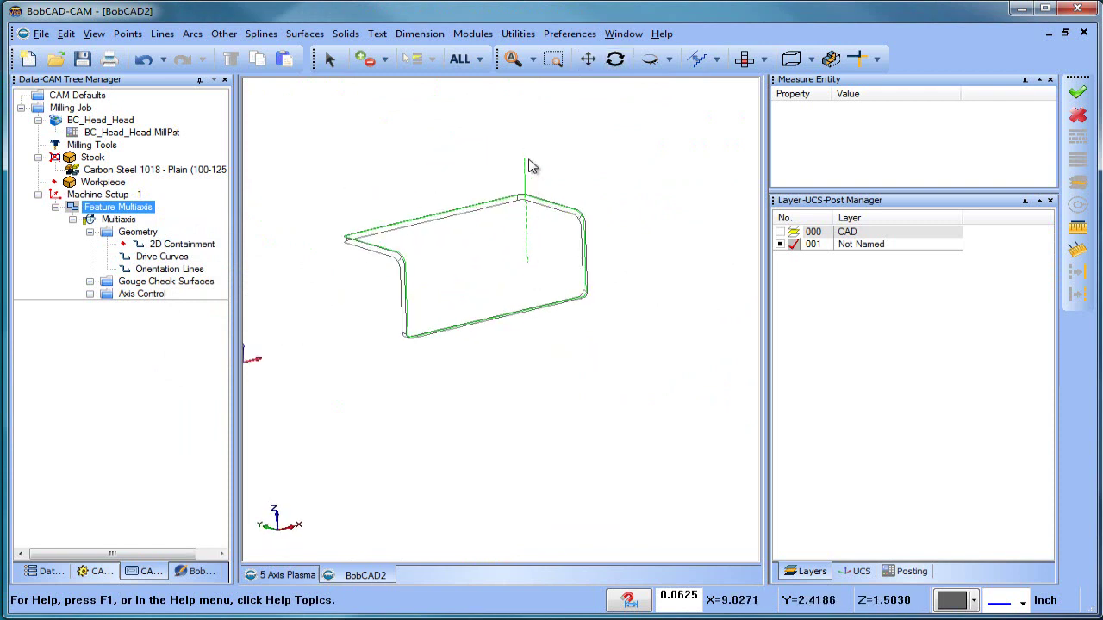
scroll(528, 232, "up", 4)
scroll(533, 236, "down", 3)
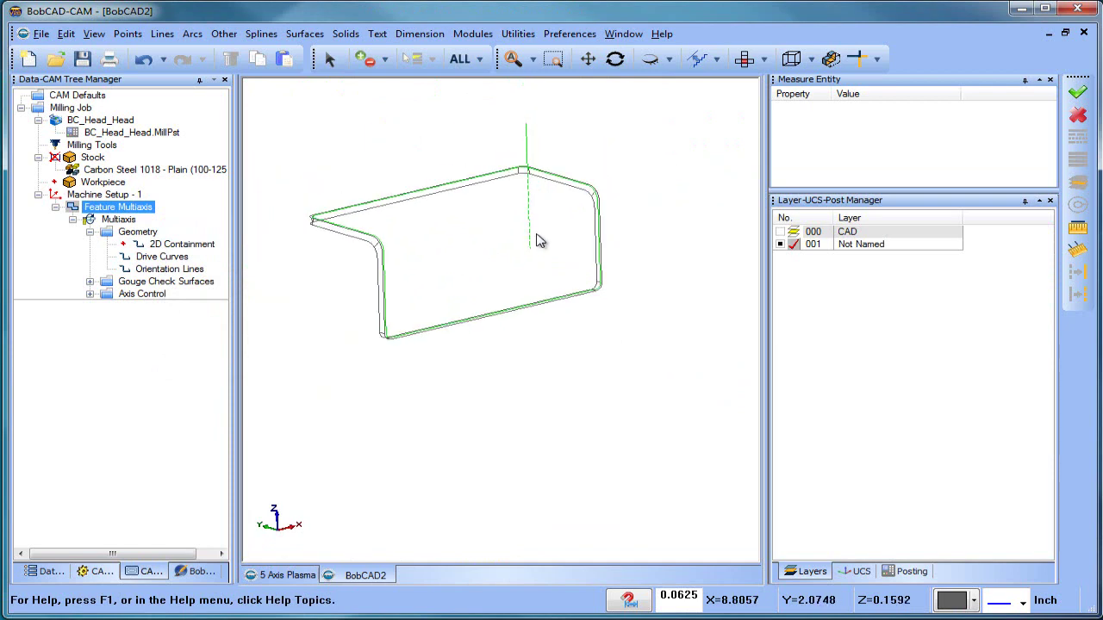
right_click(143, 212)
left_click(171, 207)
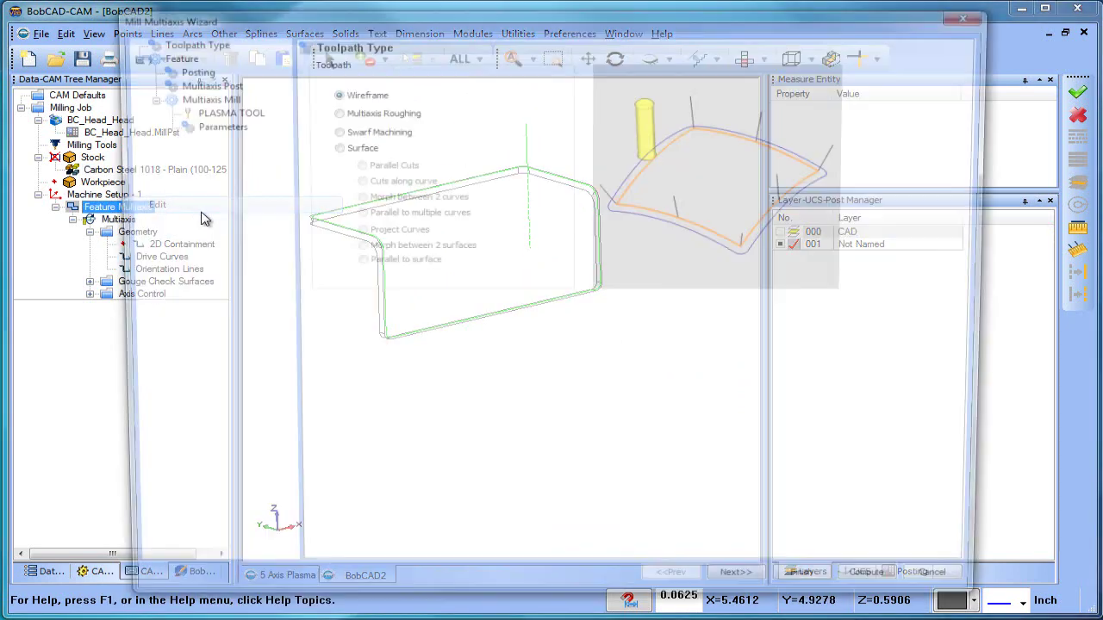
left_click(210, 124)
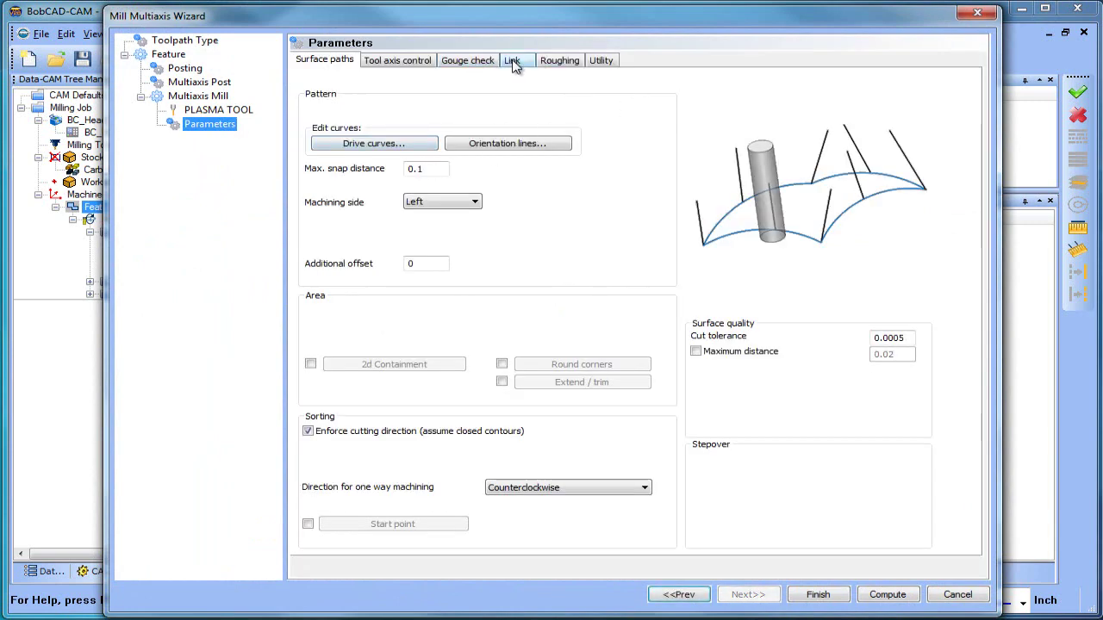
left_click(512, 60)
left_click(359, 429)
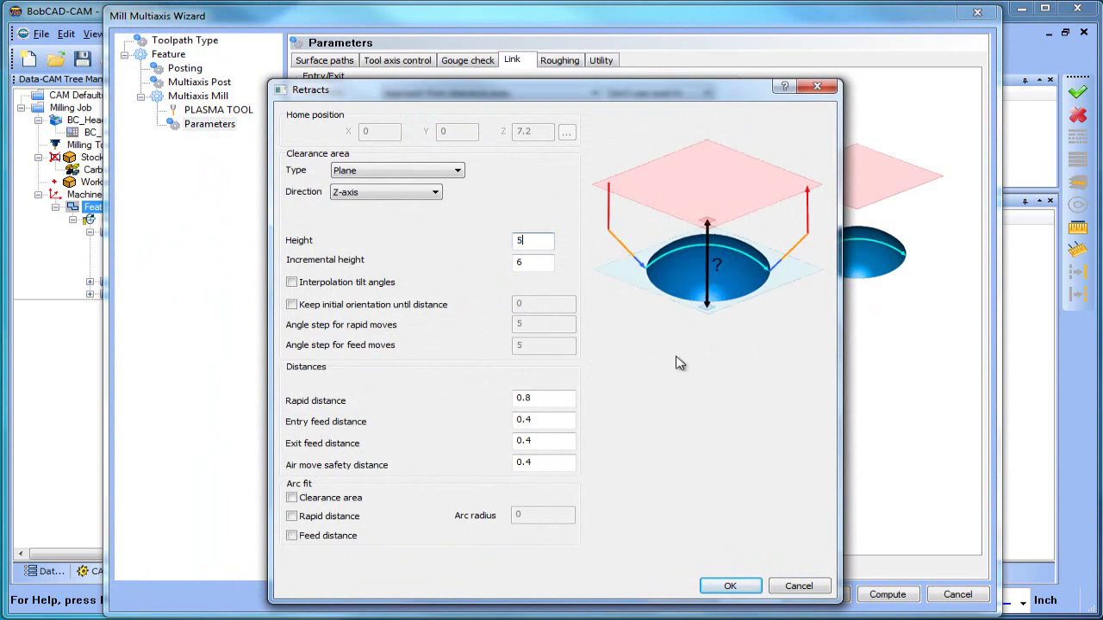
left_click(746, 587)
left_click(887, 602)
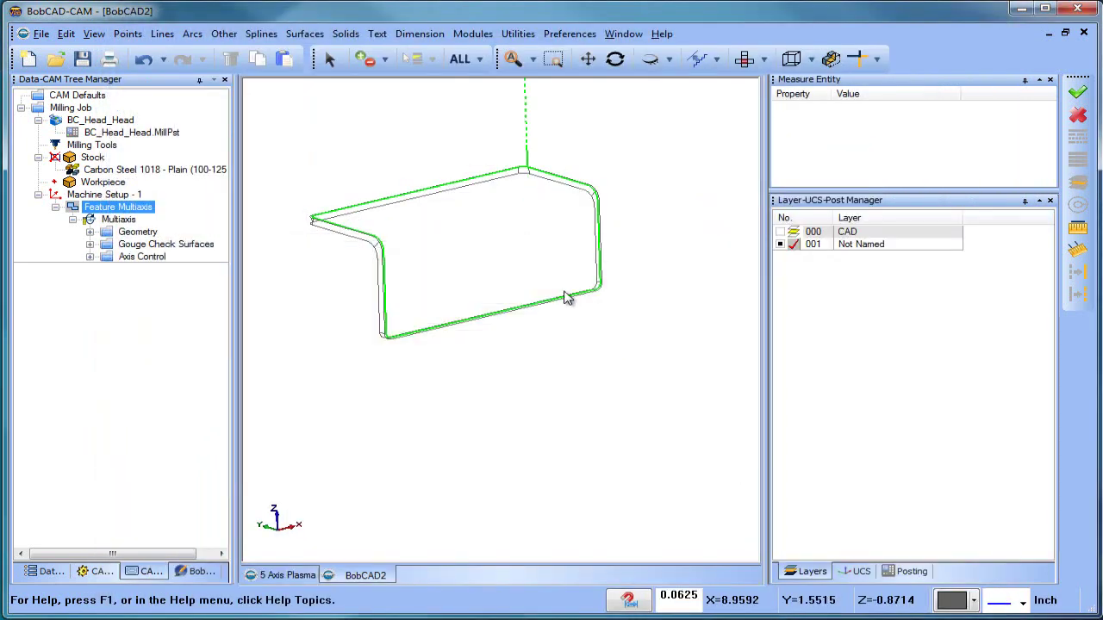
Step: Show the CAD layer and view the notch toolpath on the square tubing
scroll(564, 293, "down", 3)
mouse_move(569, 328)
middle_mouse_down()
mouse_move(610, 333)
mouse_move(575, 327)
middle_mouse_up()
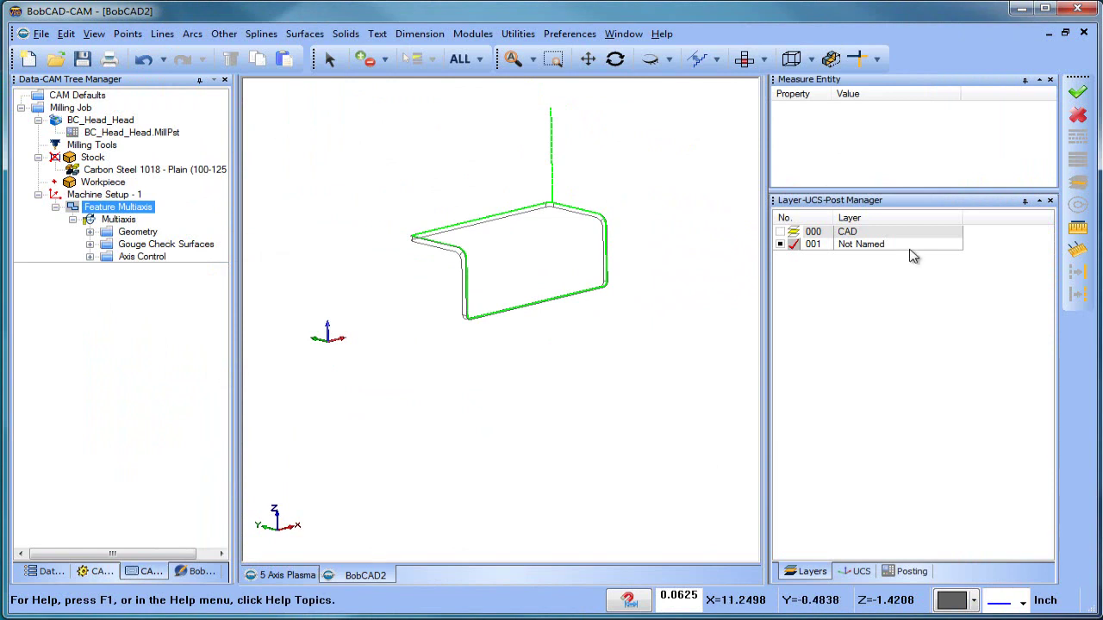
left_click(791, 236)
scroll(568, 343, "down", 2)
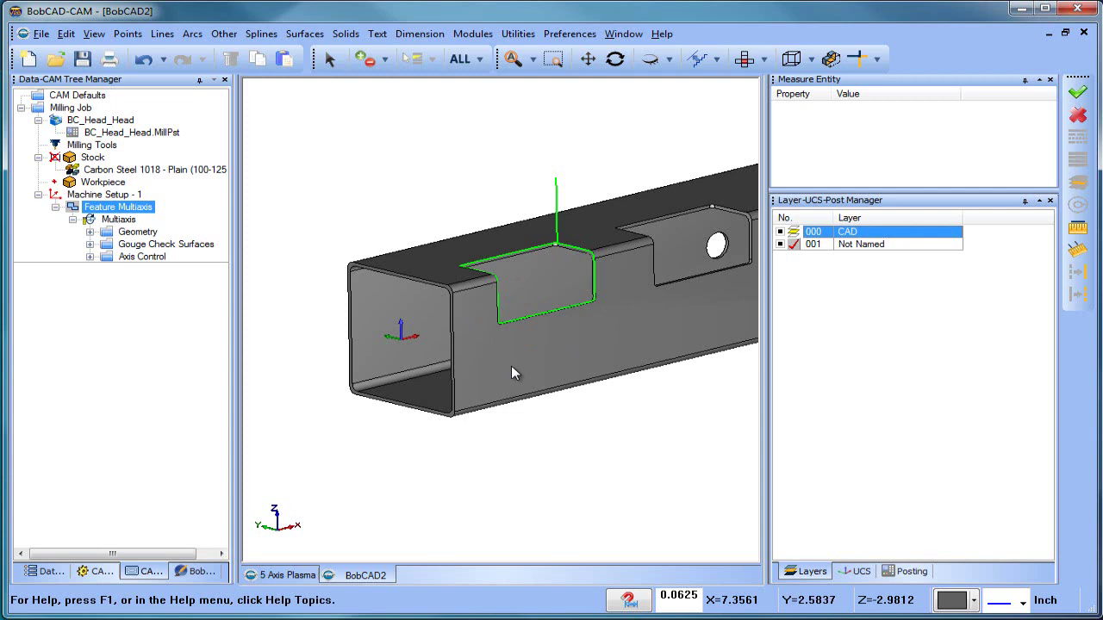
scroll(535, 332, "down", 2)
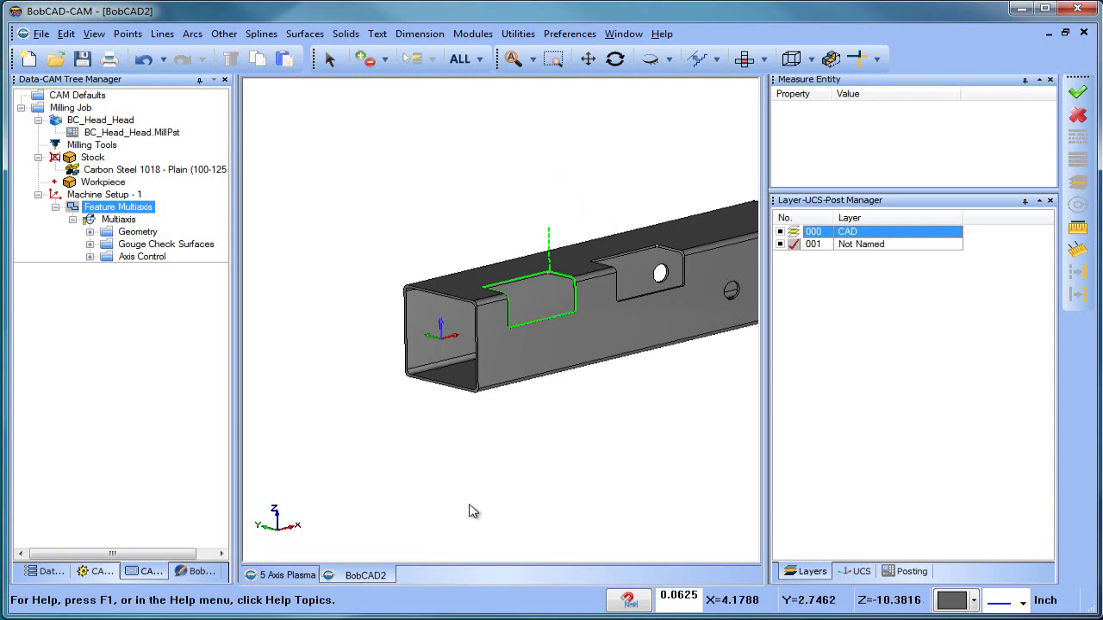
Step: Switch to the 5 Axis Plasma document, hide the Square Tubing layer and show the Pipe layer
left_click(292, 575)
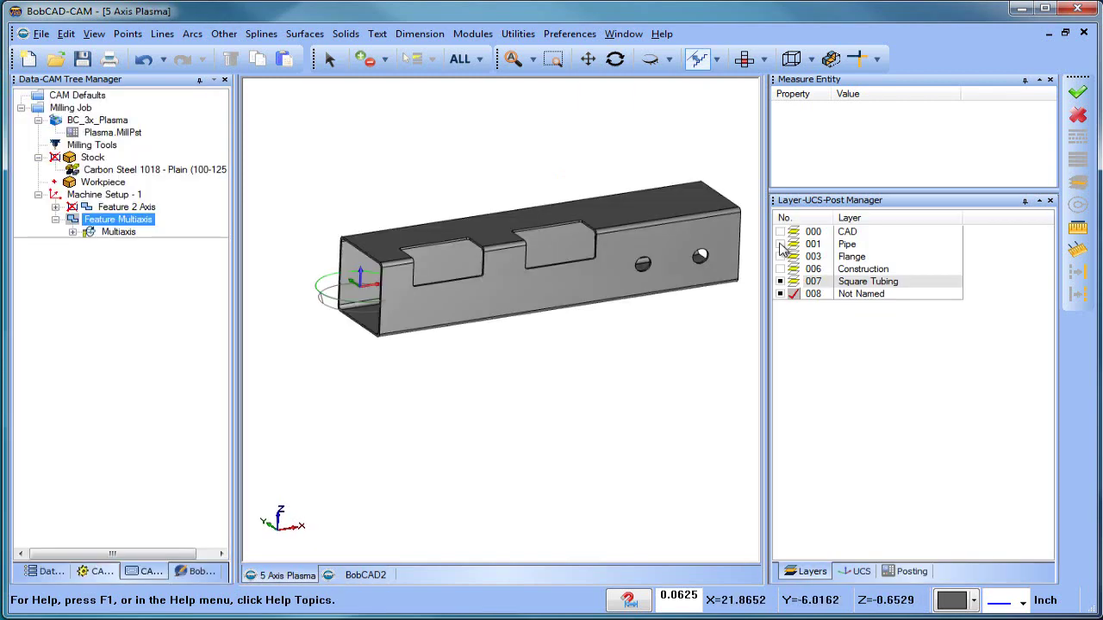
left_click(781, 281)
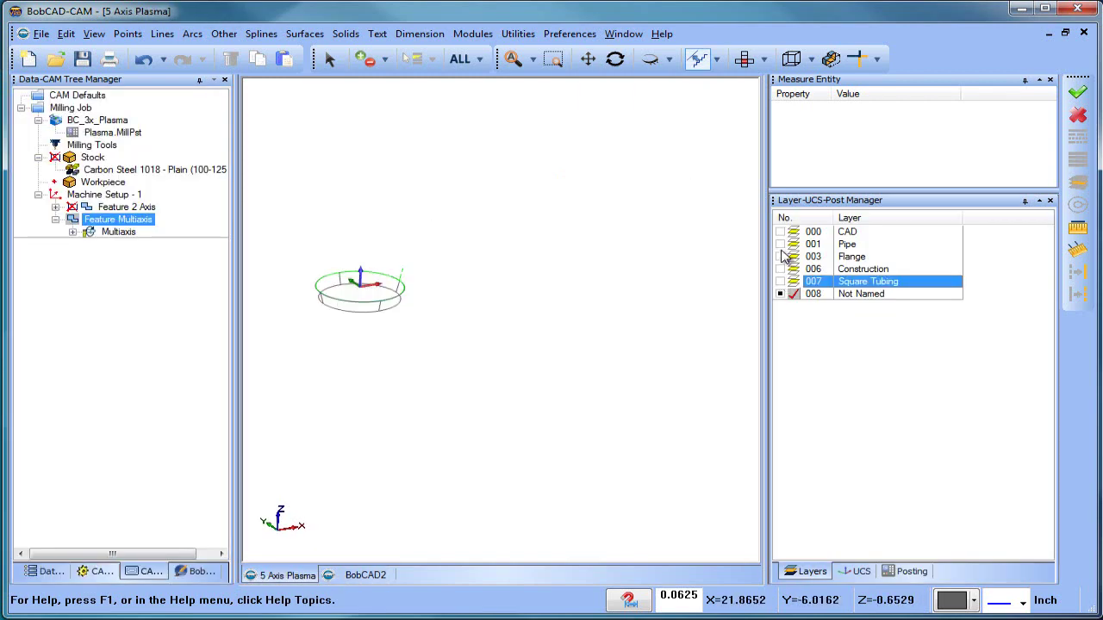
left_click(781, 244)
middle_click_drag(518, 365, 539, 377)
scroll(523, 253, "up", 3)
middle_click_drag(523, 253, 519, 291)
scroll(520, 291, "down", 2)
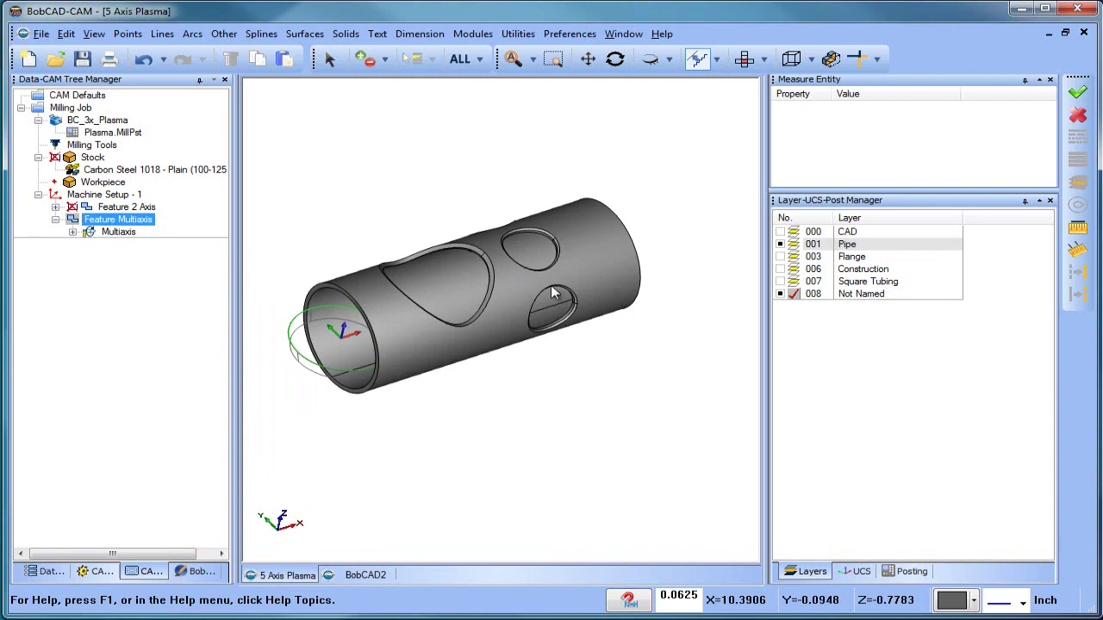
Step: Copy the pipe solid to the clipboard and clear the selection
left_click(389, 276)
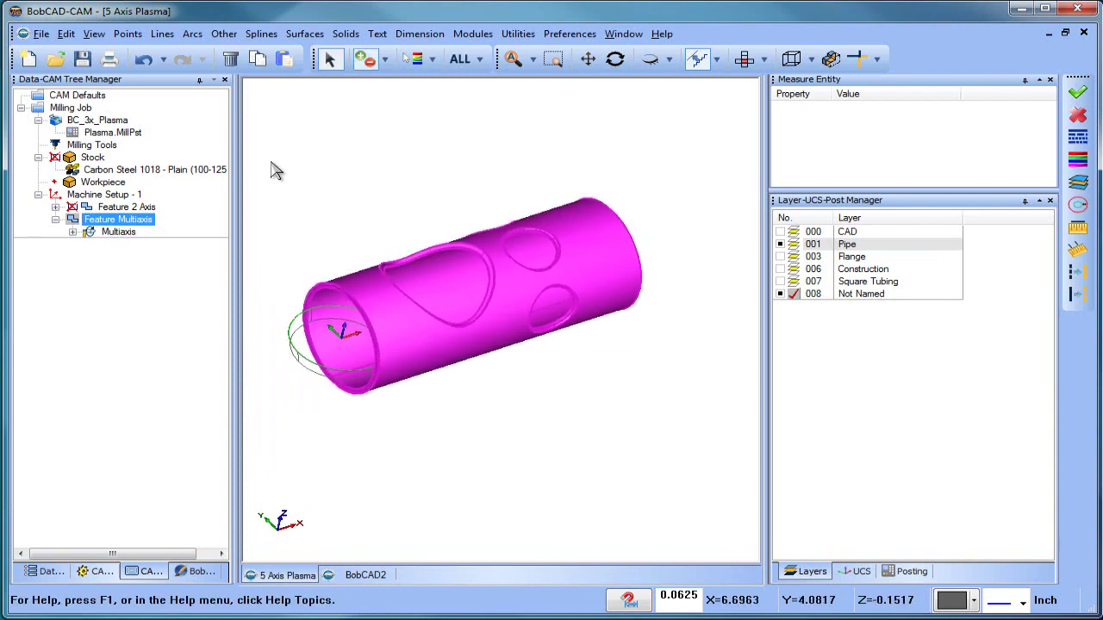
left_click(66, 34)
left_click(92, 101)
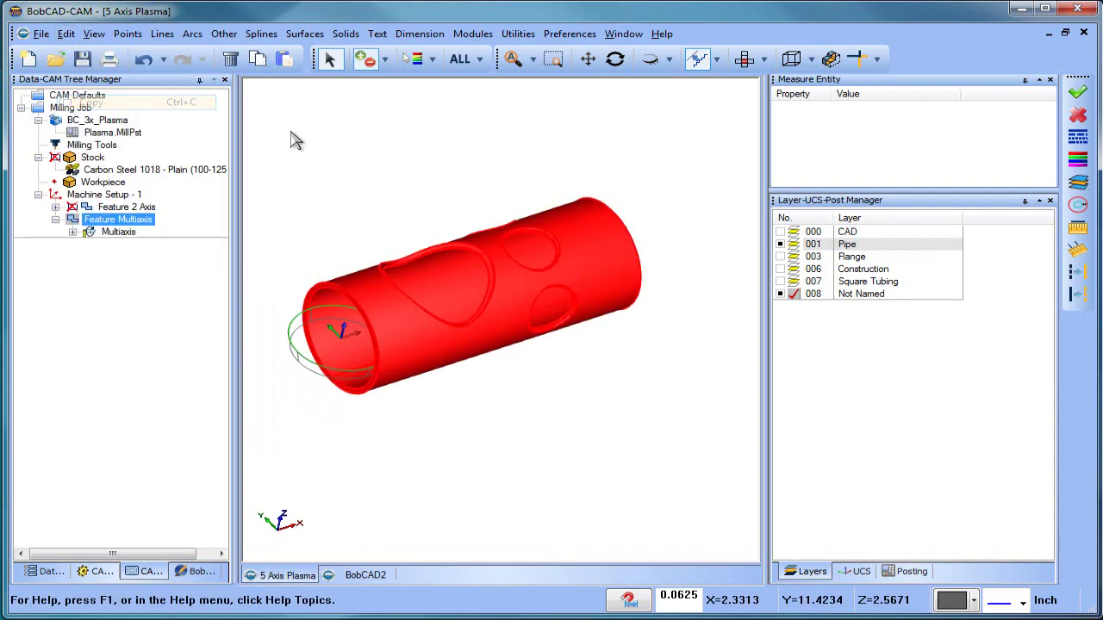
right_click(294, 135)
left_click(331, 156)
Step: Paste the pipe onto a new layer 002 in the BobCAD2 document, with layers 000 and 001 hidden
left_click(371, 575)
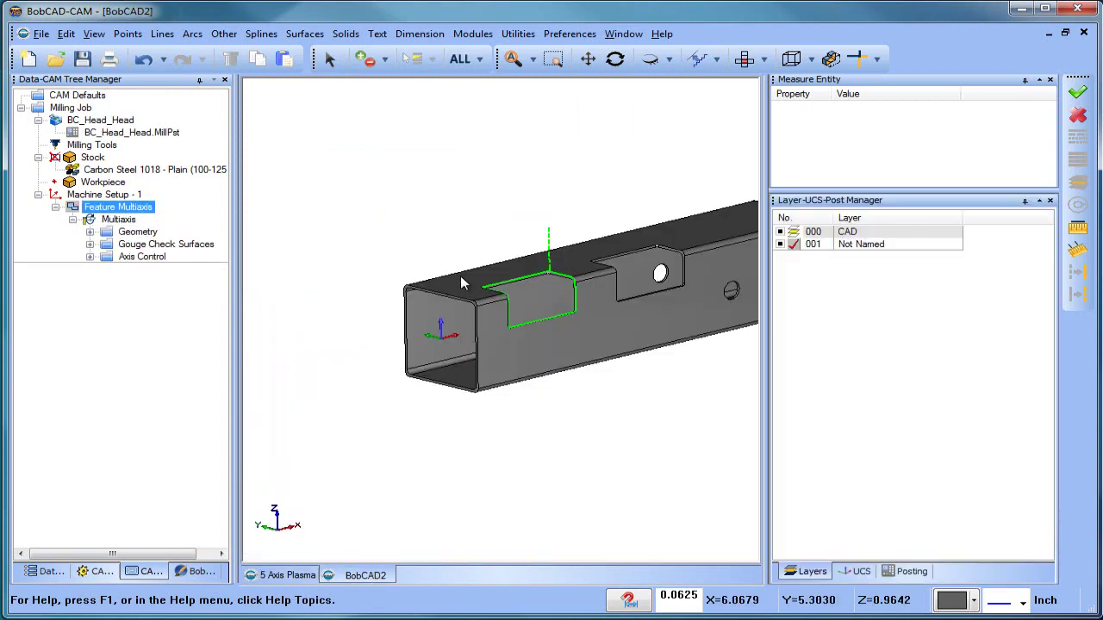
right_click(858, 258)
left_click(888, 259)
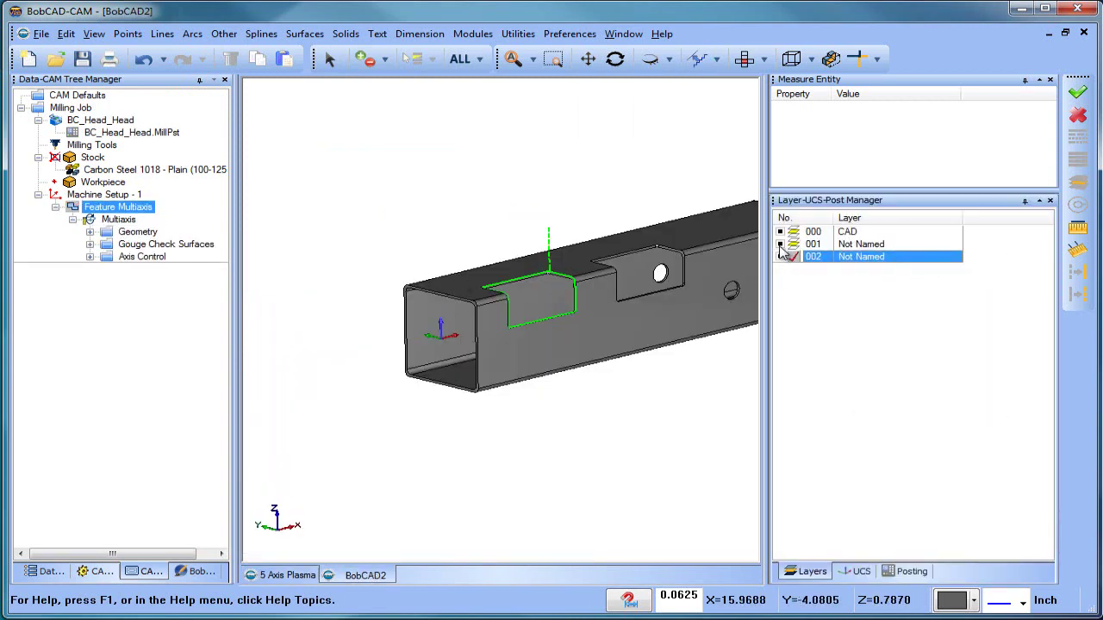
left_click(785, 243)
left_click(779, 231)
left_click(66, 34)
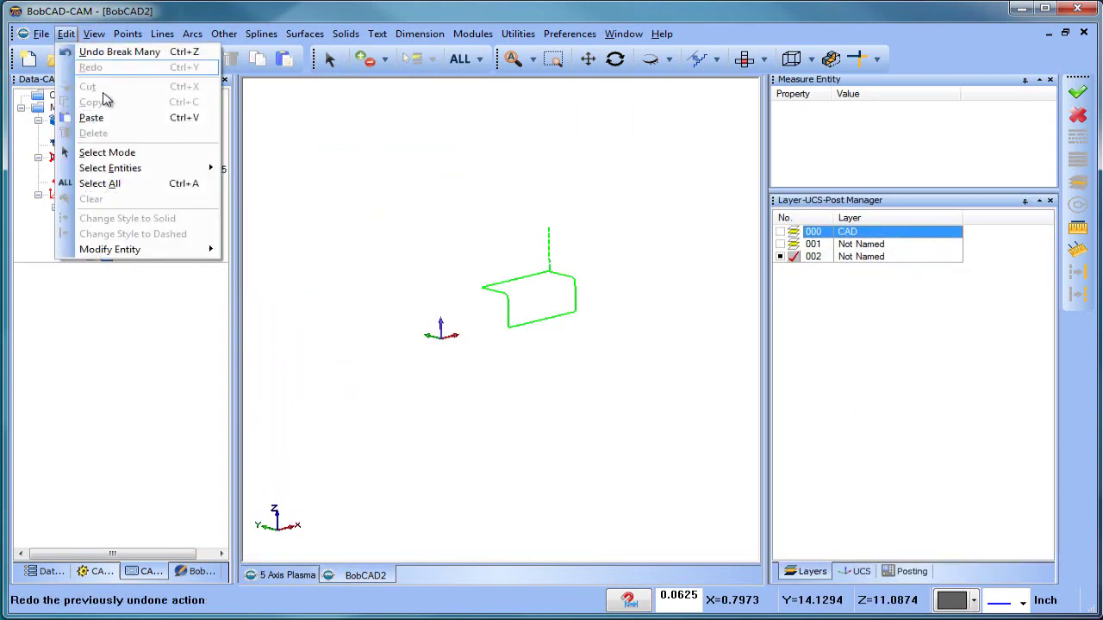
left_click(112, 117)
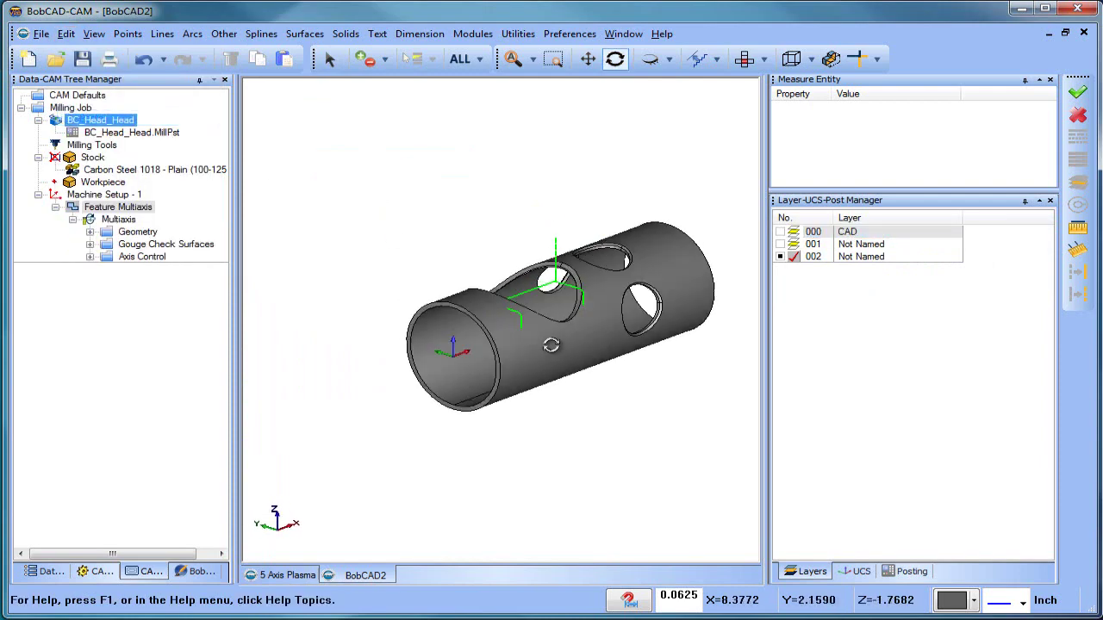
Step: Define the stock as a cylinder extruded along the X axis around the pipe, assigned to Machine Setup - 1
right_click(103, 169)
left_click(148, 178)
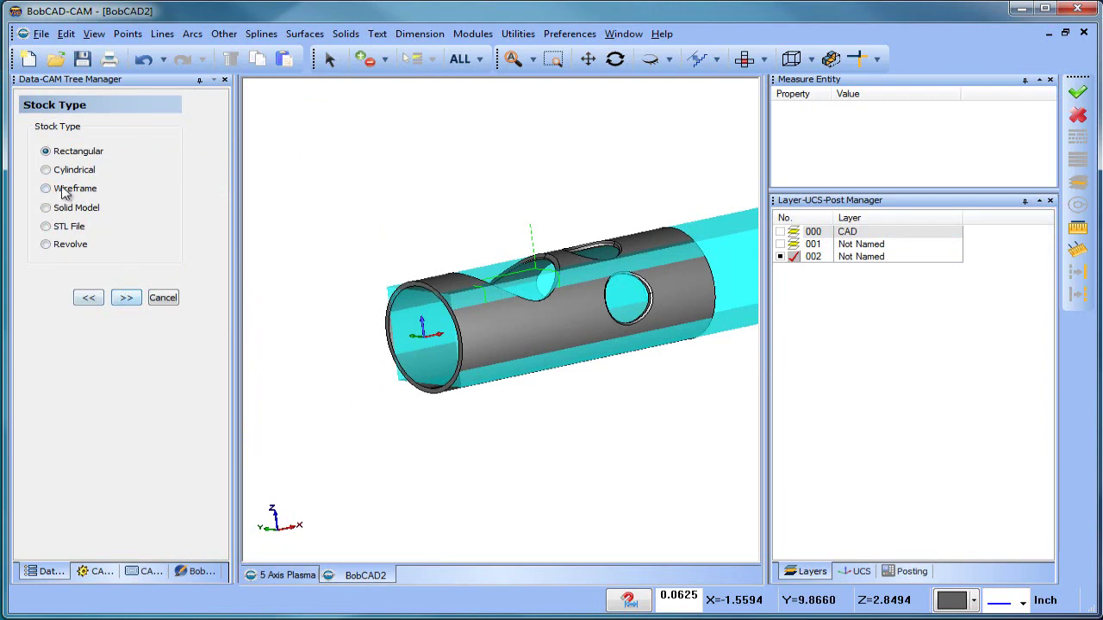
left_click(123, 298)
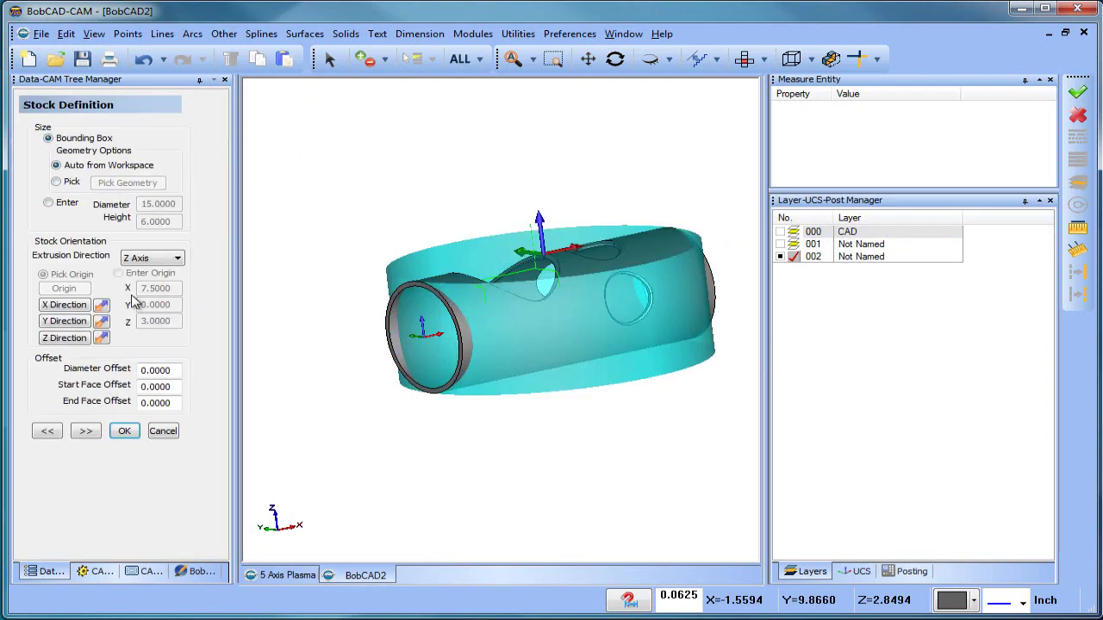
left_click(151, 258)
left_click(147, 270)
left_click(121, 431)
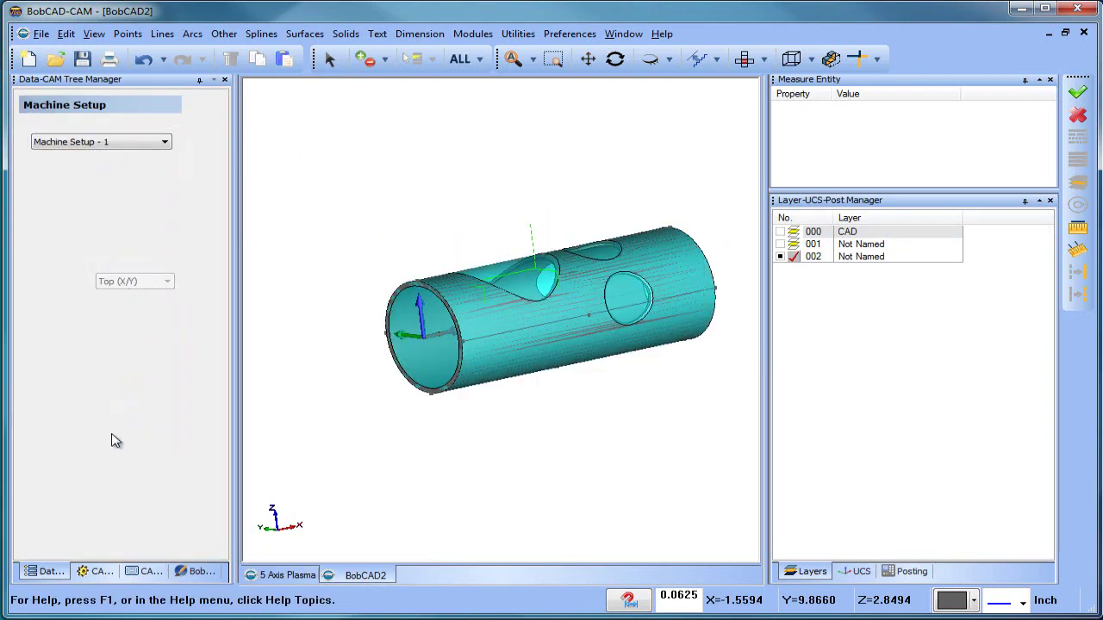
left_click(125, 372)
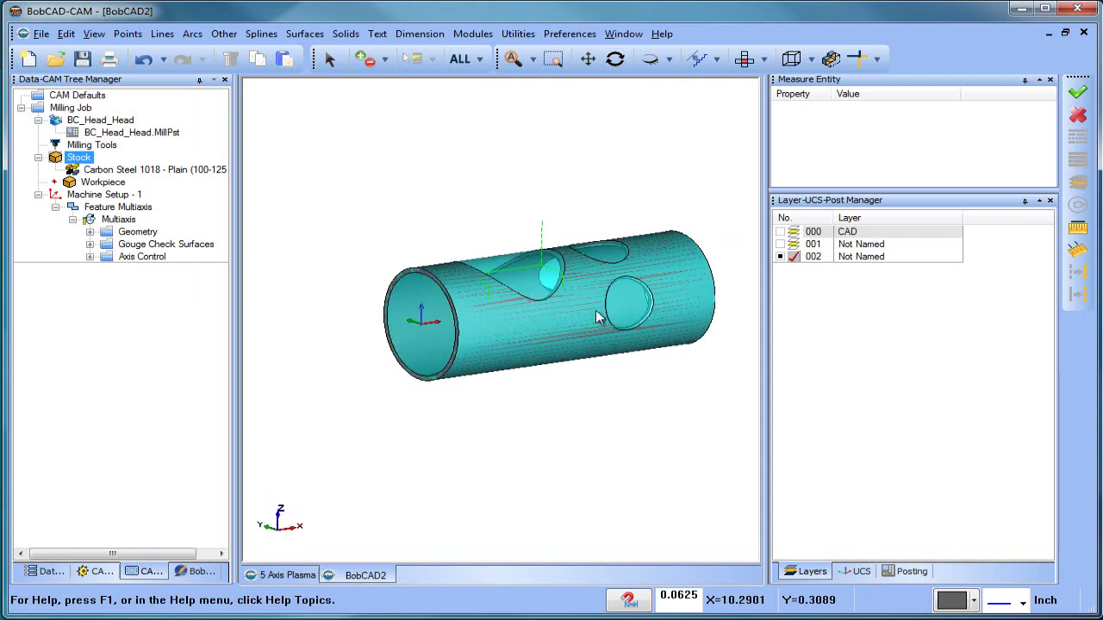
Step: Blank the stock and the Feature Multiaxis toolpath
scroll(601, 317, "up", 3)
right_click(78, 157)
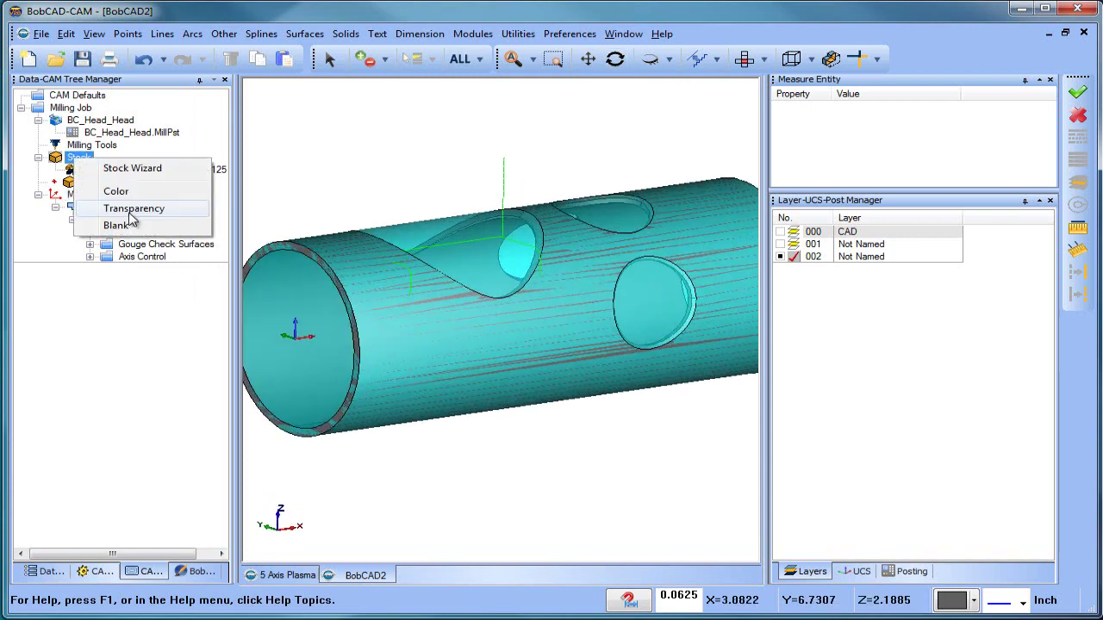
left_click(121, 225)
right_click(117, 211)
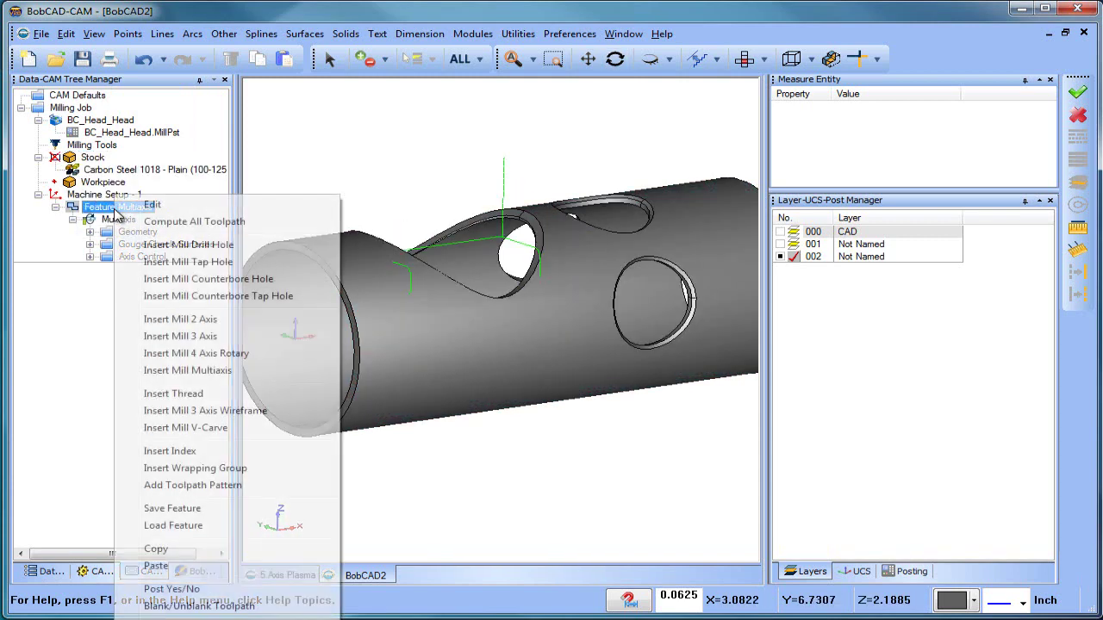
left_click(207, 605)
Step: Add a new layer 003 and make it the active layer
middle_click_drag(517, 423, 603, 414)
right_click(872, 267)
left_click(905, 271)
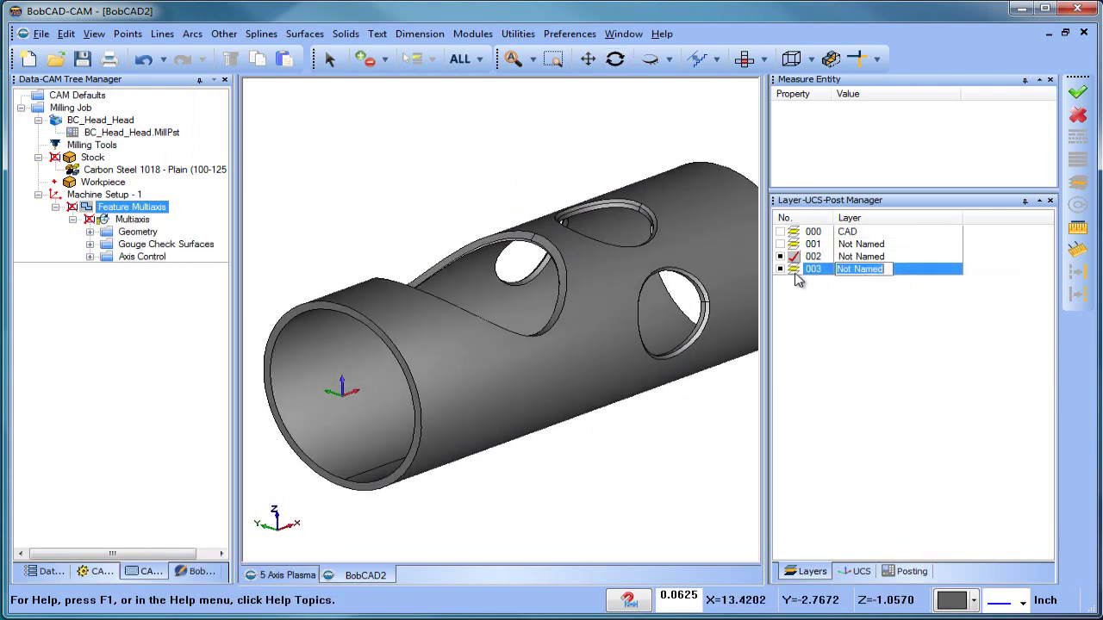
Step: Extract the edges of the wall faces of the pipe's large saddle-shaped cutout, and hide layer 002
middle_click_drag(671, 308, 544, 300)
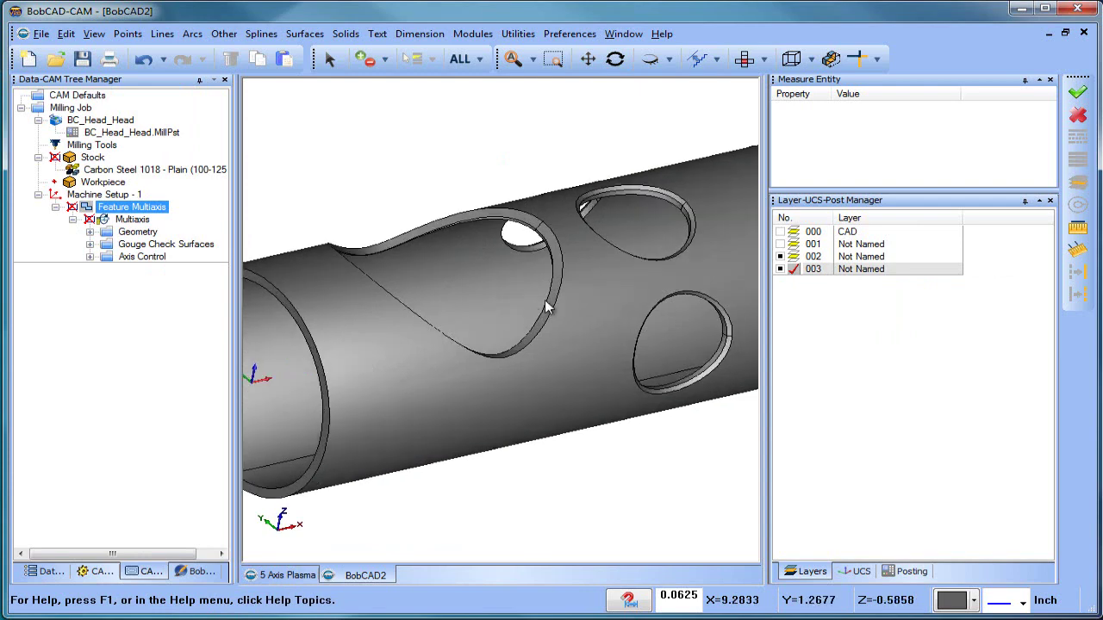
left_click(517, 34)
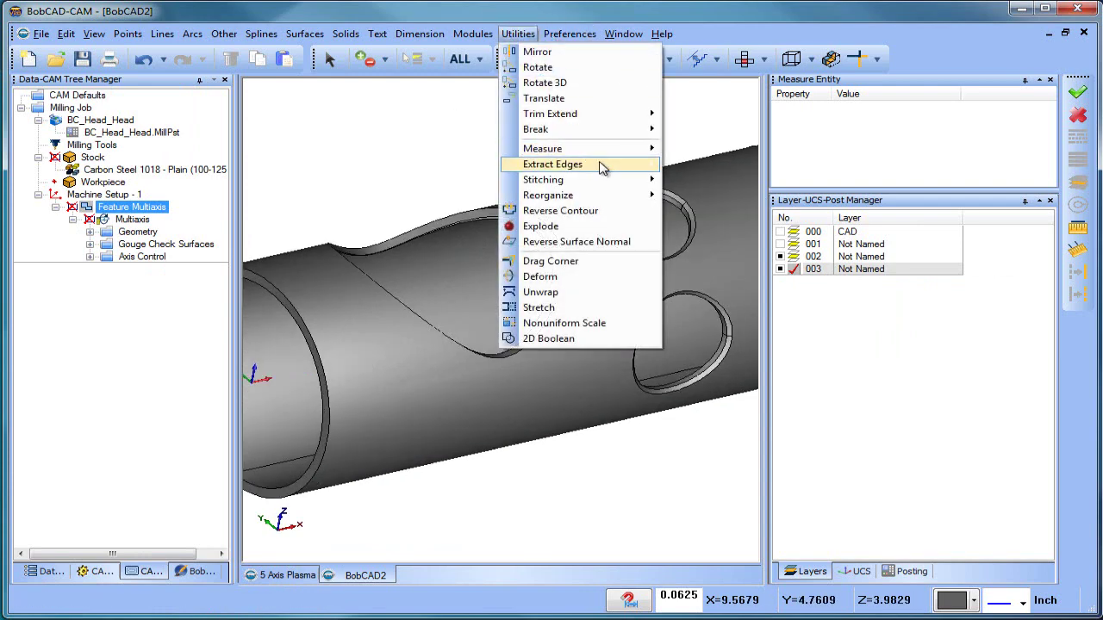
mouse_move(586, 163)
left_click(693, 164)
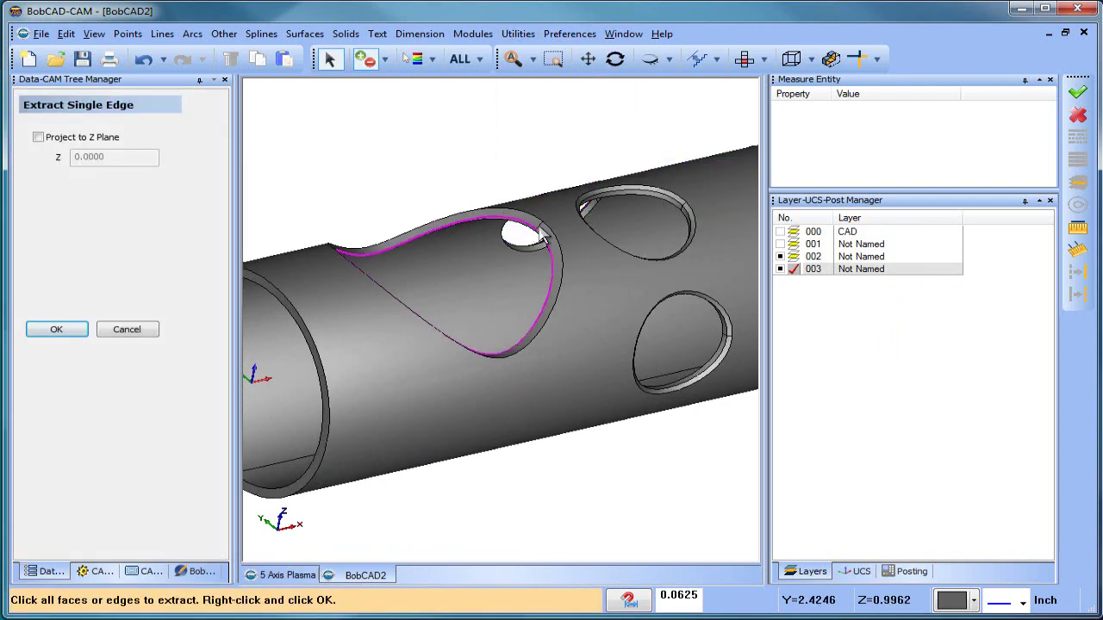
left_click(548, 243)
left_click(519, 223)
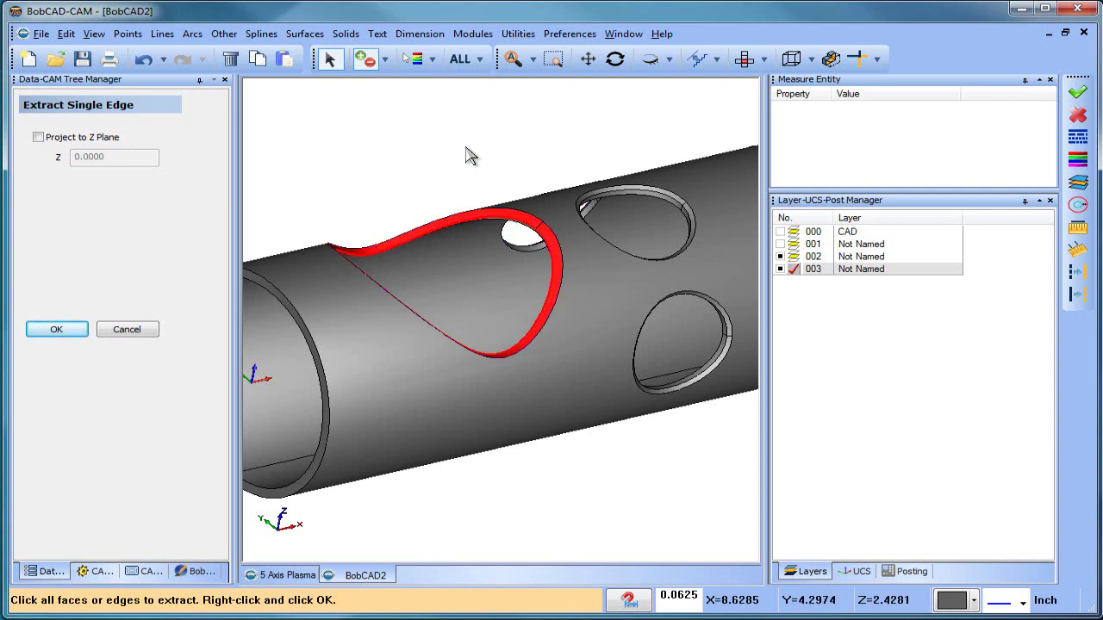
key("space")
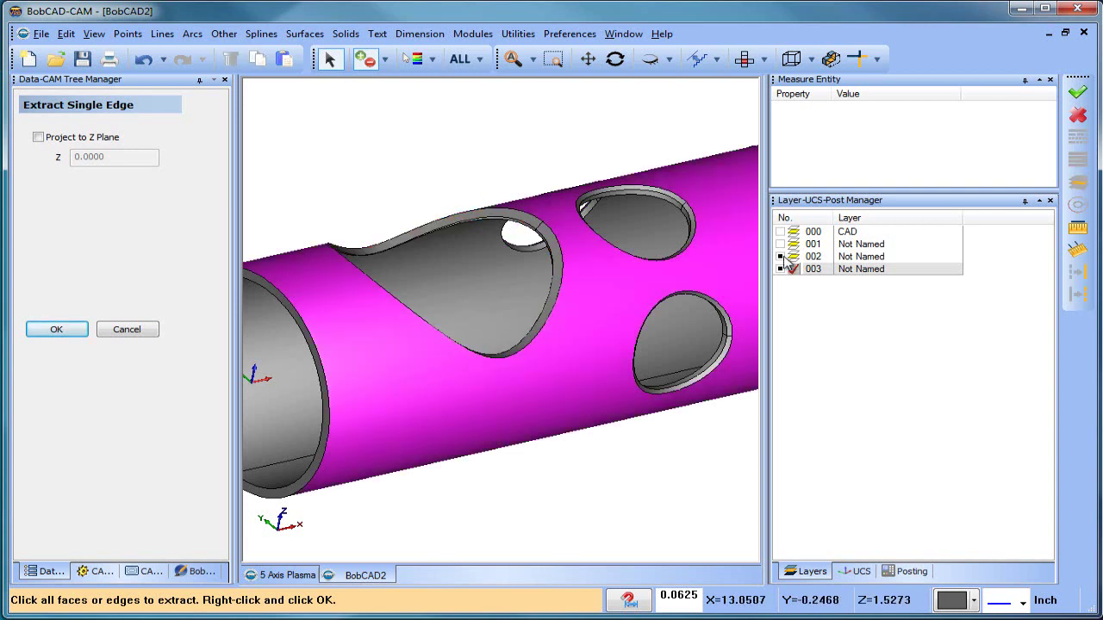
left_click(781, 257)
right_click(480, 140)
left_click(505, 159)
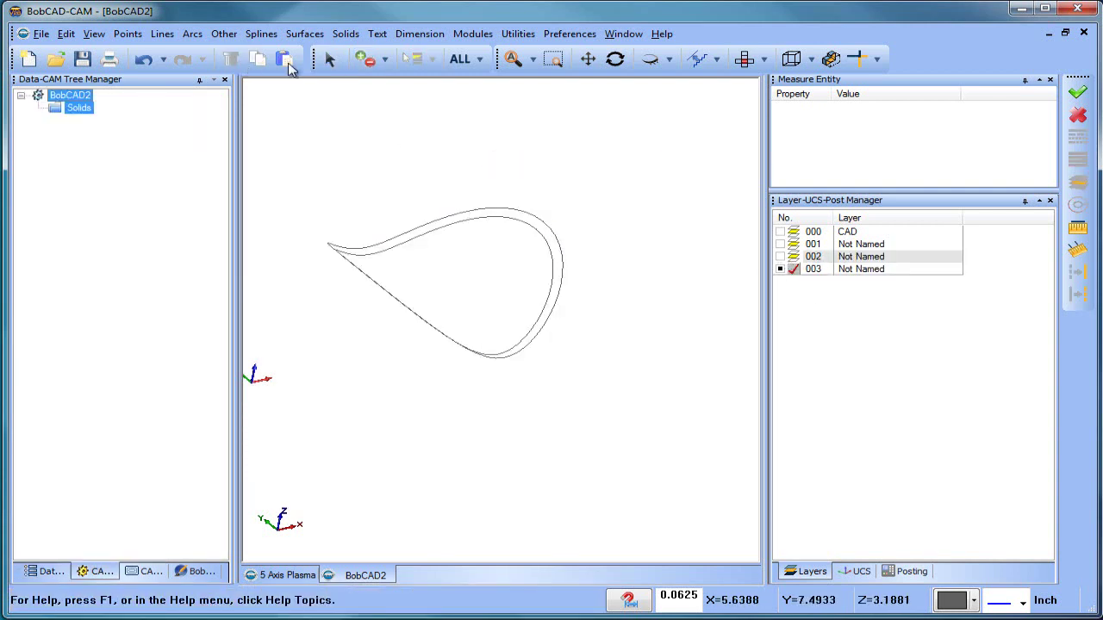
Step: Try to delete the inner curve of the extracted cutout edges
left_click(329, 60)
left_click(510, 221)
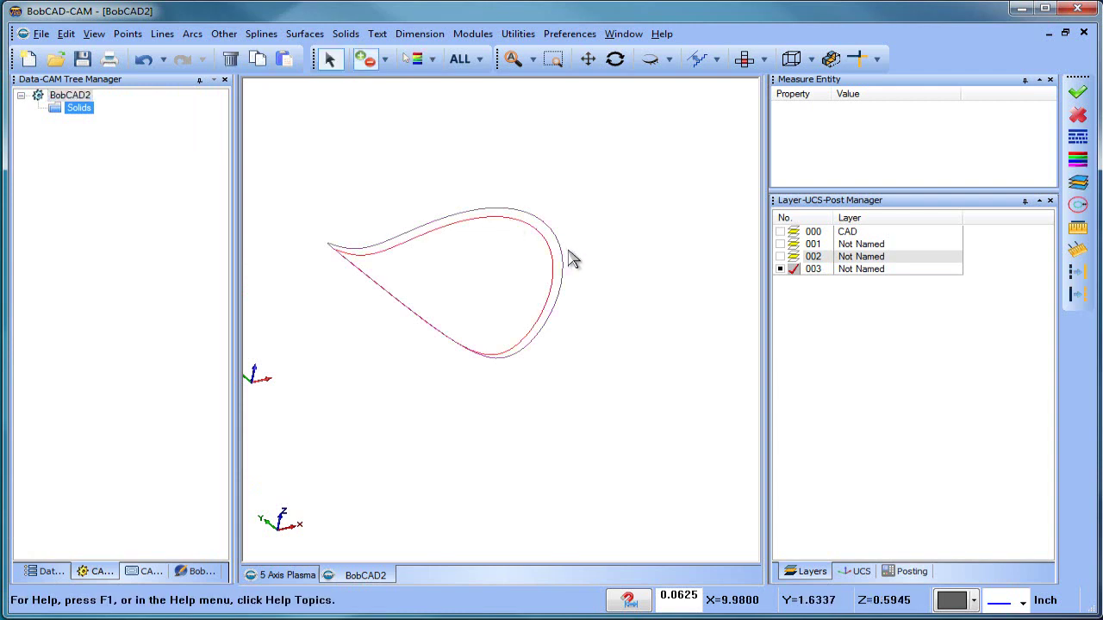
left_click(601, 284)
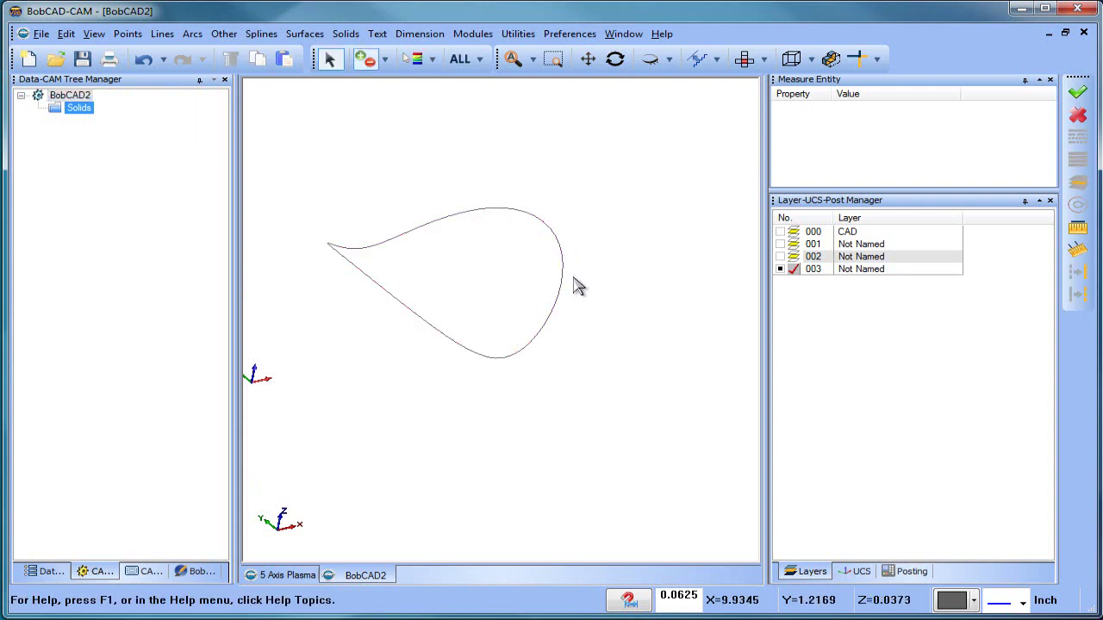
Step: Join the inner and outer cutout curves with a line at each of the two points where their segments meet
mouse_move(578, 287)
middle_mouse_down()
mouse_move(549, 275)
mouse_move(554, 285)
mouse_move(508, 294)
mouse_move(585, 285)
middle_mouse_up()
left_click(156, 36)
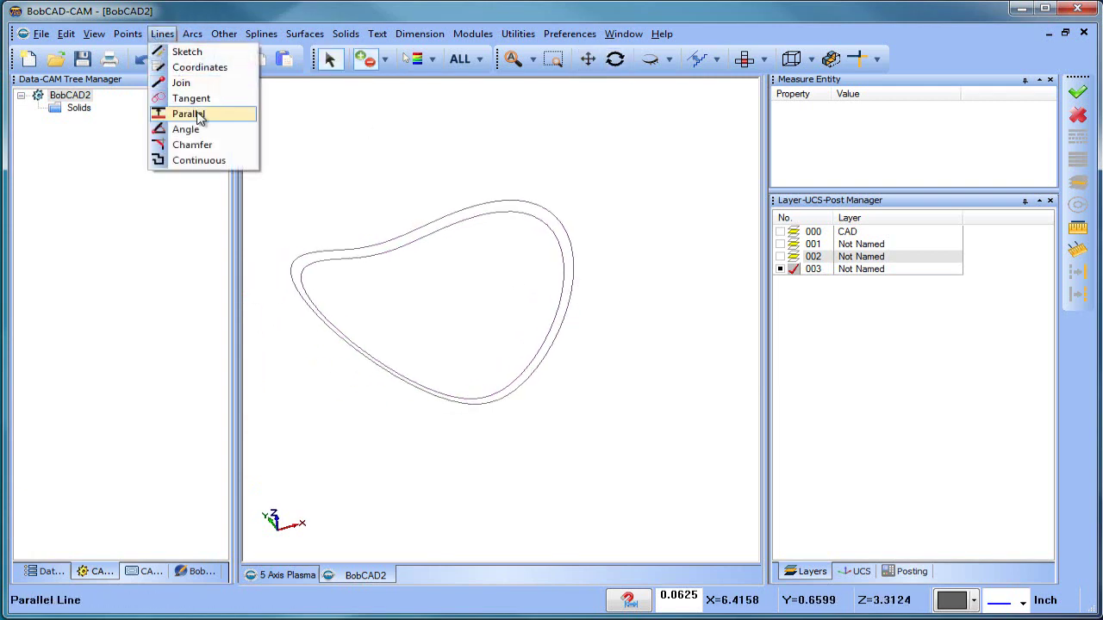
left_click(177, 82)
left_click(554, 231)
left_click(561, 230)
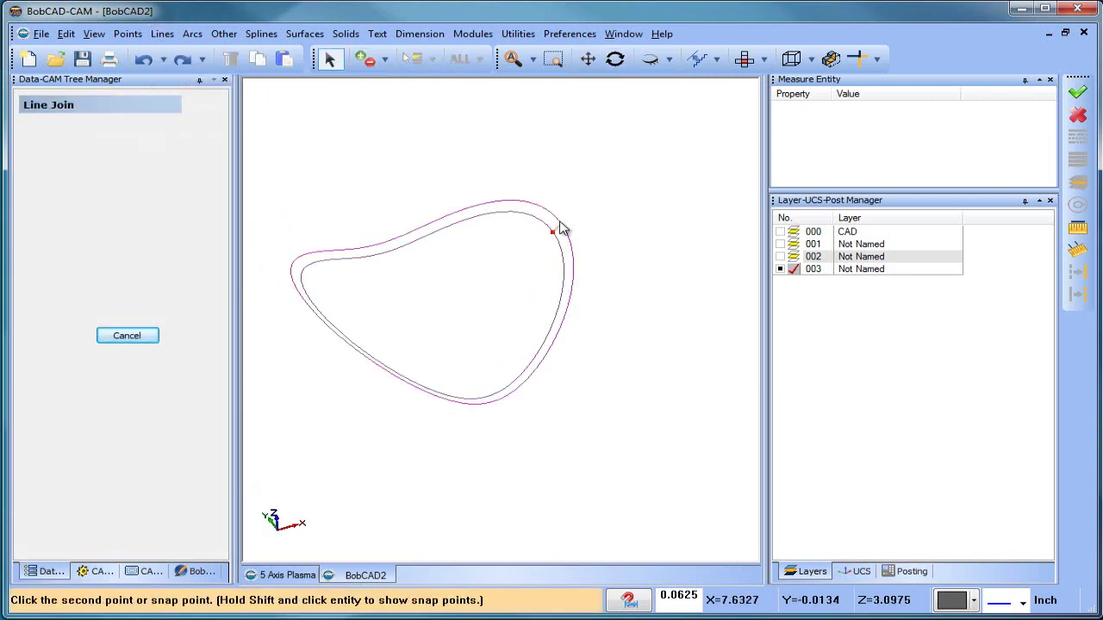
left_click(398, 258)
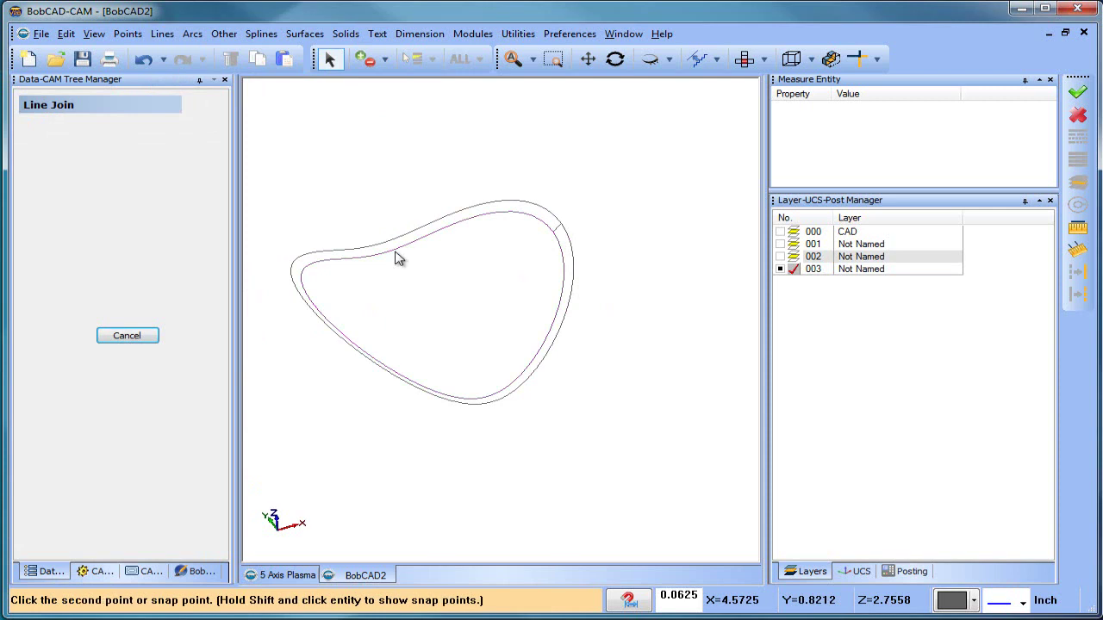
left_click(302, 302)
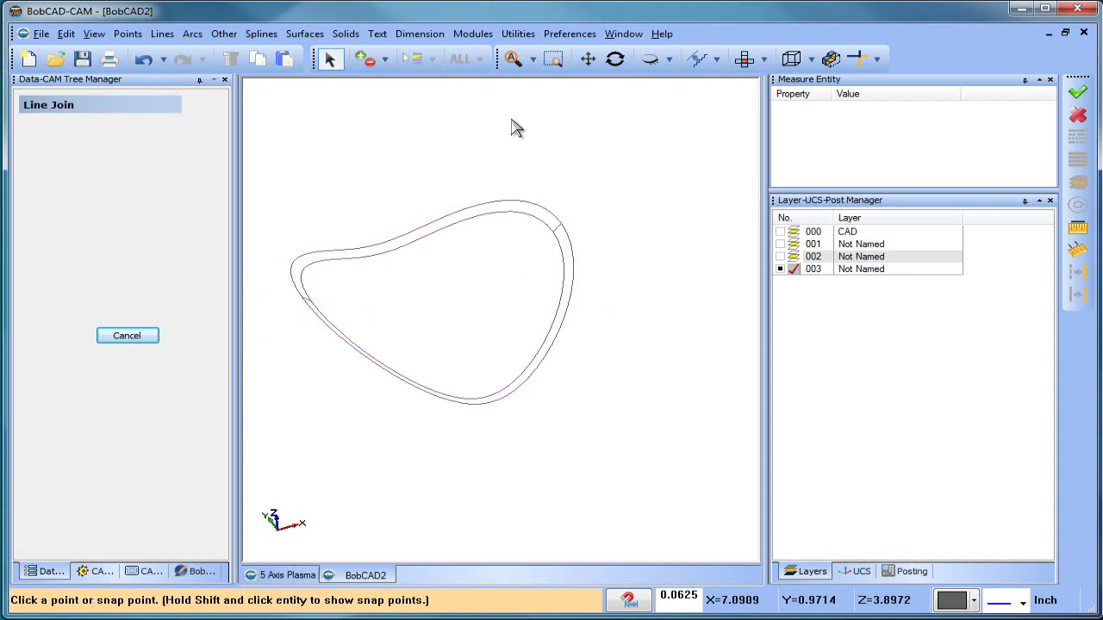
Step: Break the segments of the inner and outer cutout curves with Divide, using 2 divisions
left_click(519, 33)
mouse_move(589, 131)
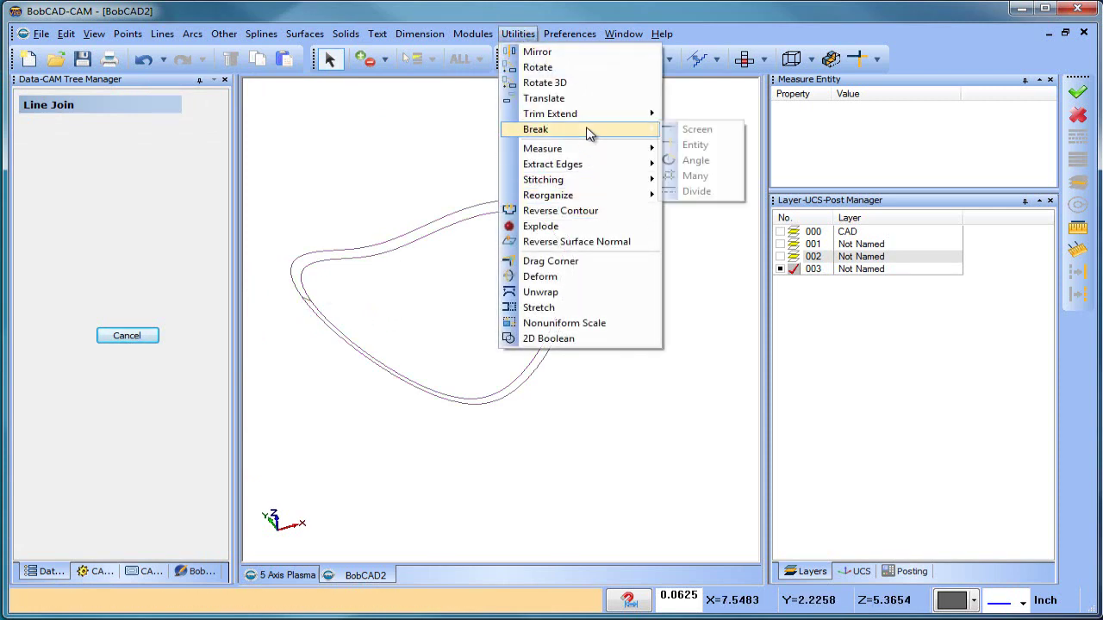
left_click(698, 191)
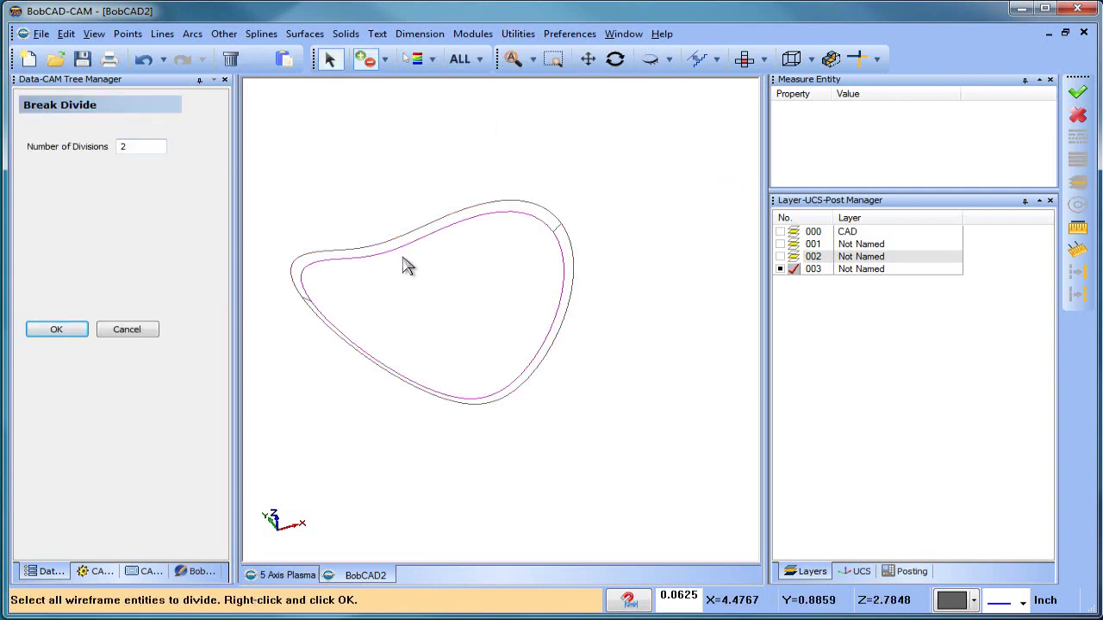
right_click(348, 133)
left_click(387, 155)
Step: Join the inner and outer cutout curves with a line at each pair of new division points
left_click(162, 34)
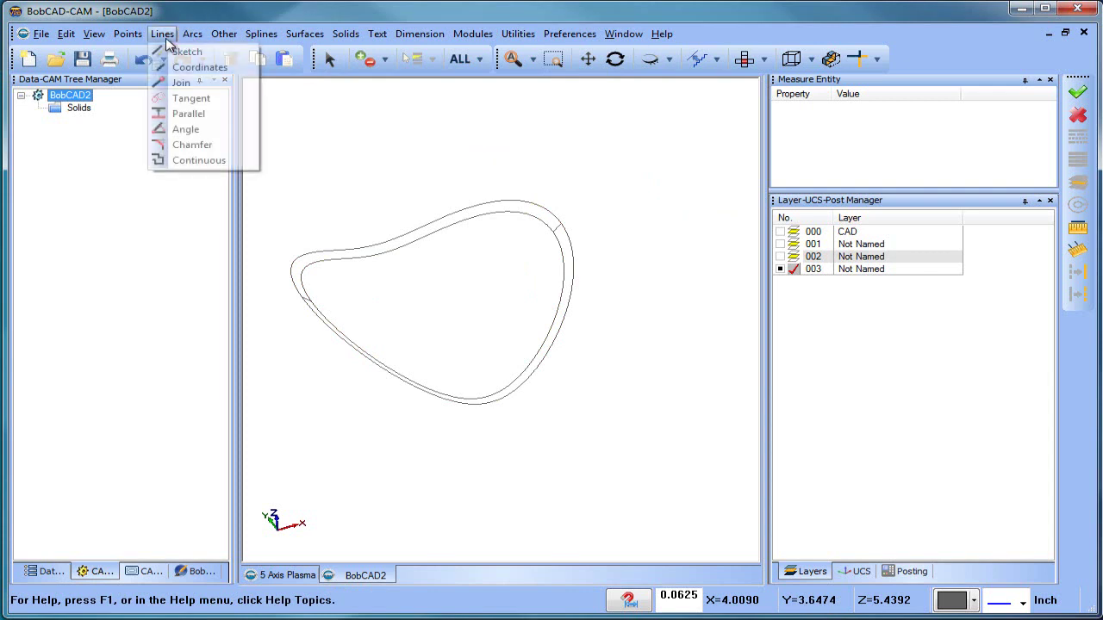
left_click(204, 84)
left_click(393, 247)
left_click(391, 260)
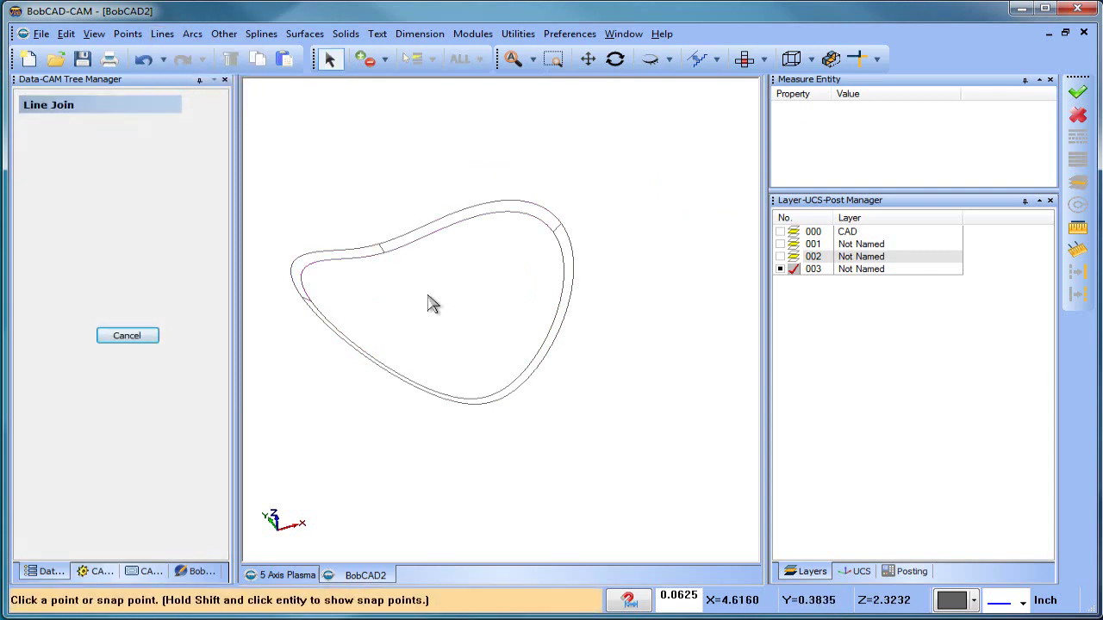
left_click(493, 400)
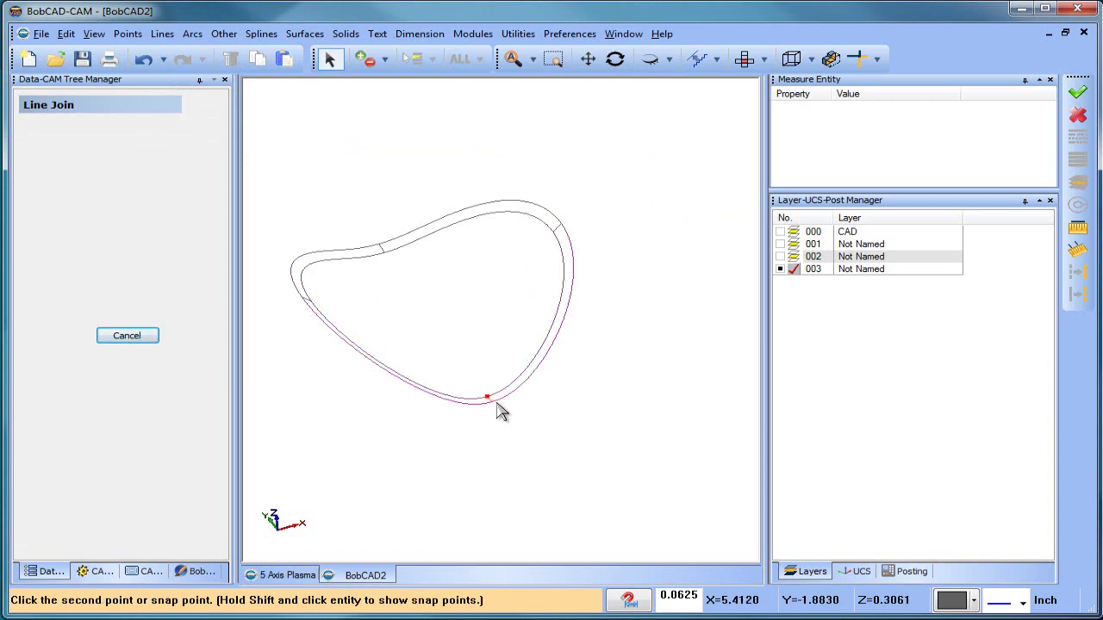
left_click(498, 408)
right_click(597, 333)
left_click(635, 359)
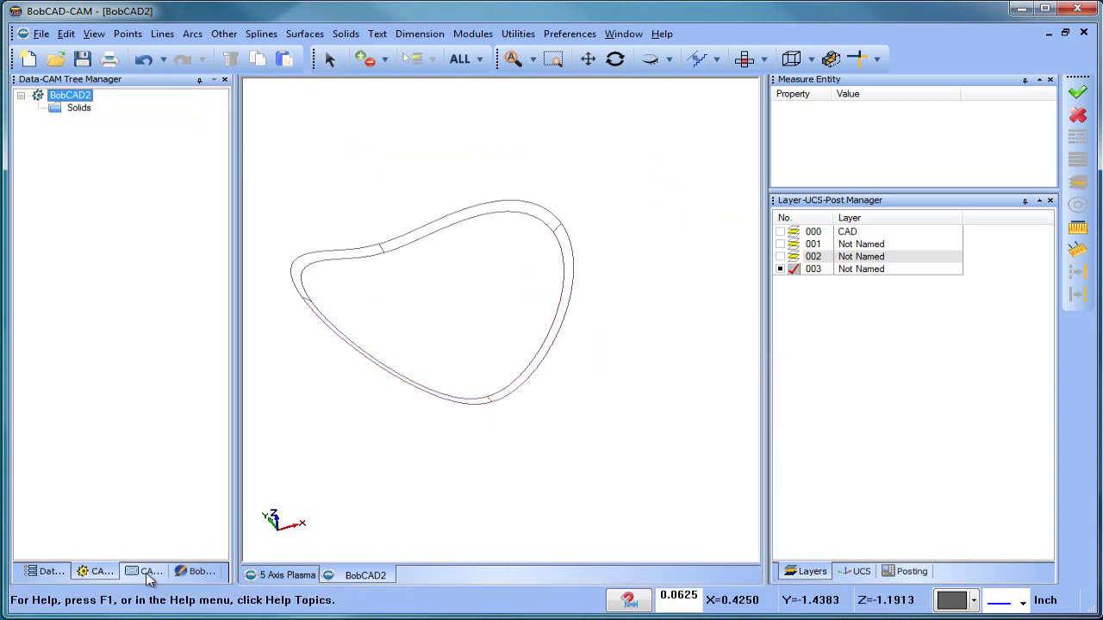
Step: Edit the Feature Multiaxis parameters and add the outer cutout contour to the drive curves
left_click(148, 571)
right_click(118, 208)
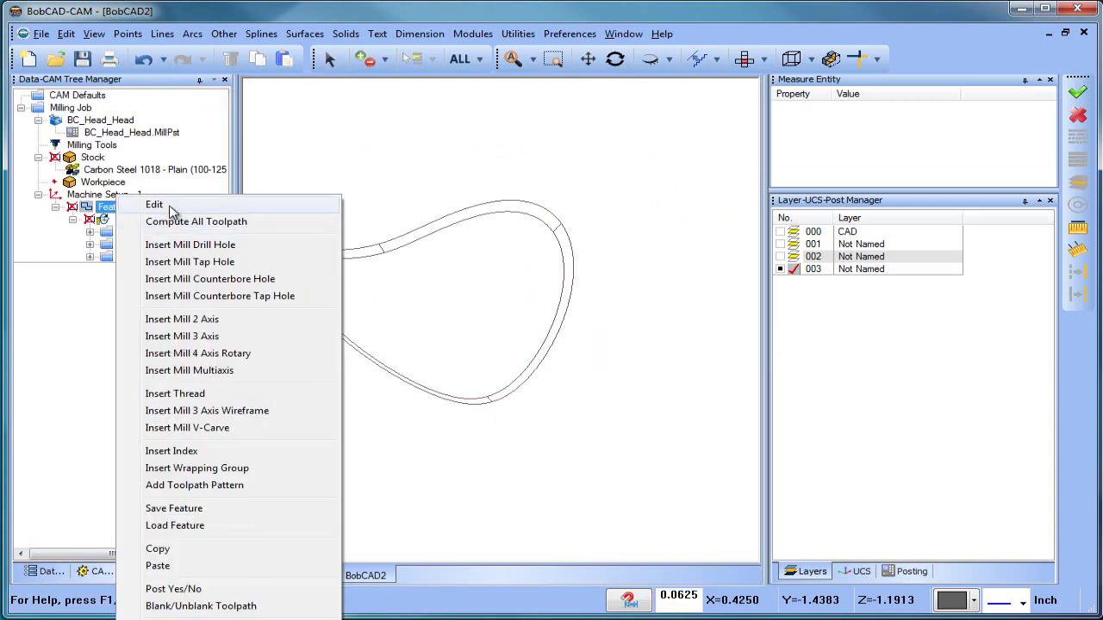
left_click(171, 208)
left_click(210, 124)
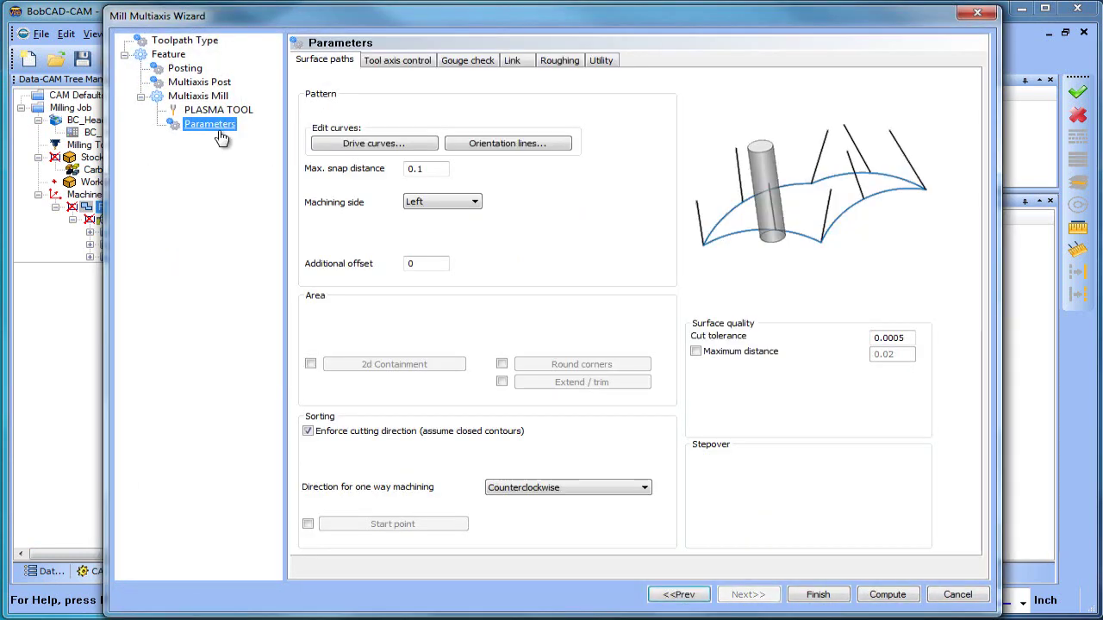
left_click(386, 145)
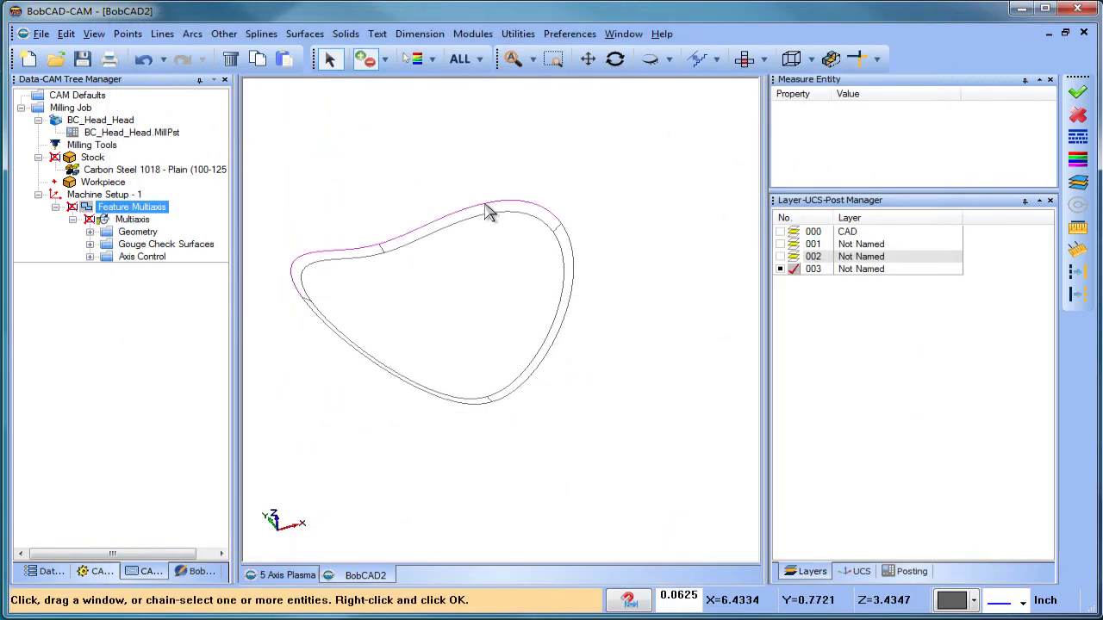
left_click(400, 231)
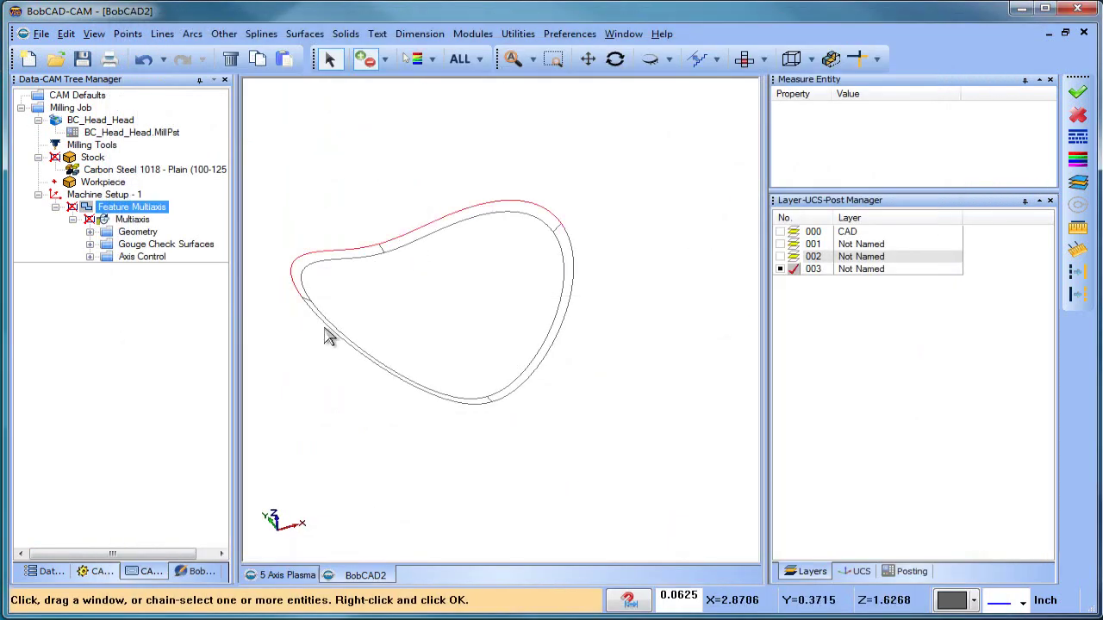
right_click(445, 293)
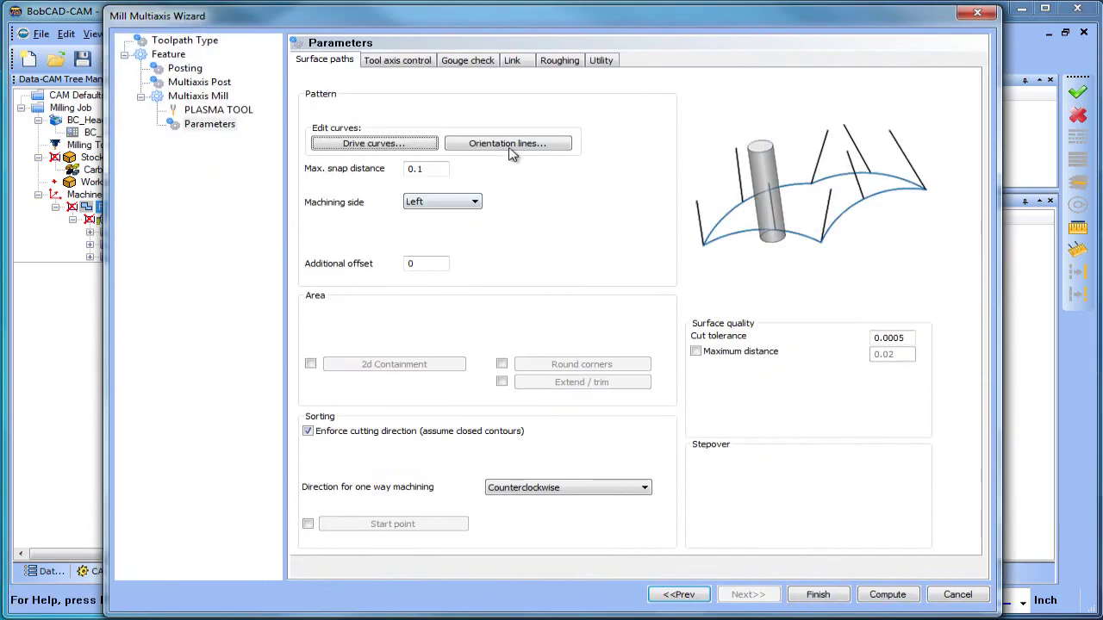
Step: Add the four connecting lines around the cutout to the orientation lines and compute the Multiaxis toolpath
left_click(509, 144)
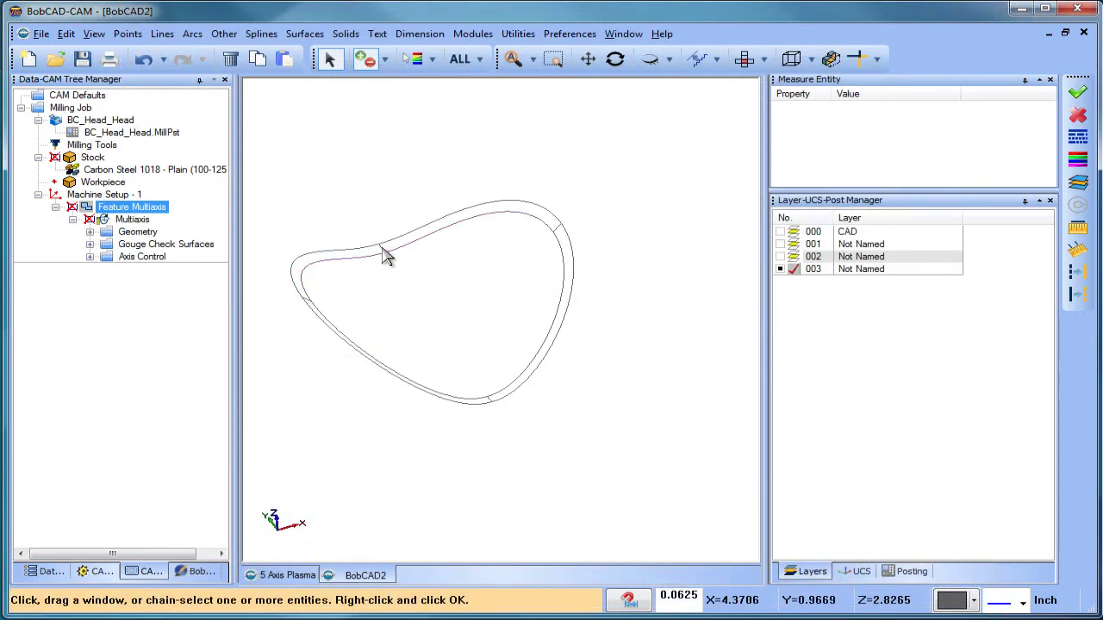
left_click(382, 249)
middle_click_drag(366, 336, 336, 369)
scroll(323, 355, "up", 4)
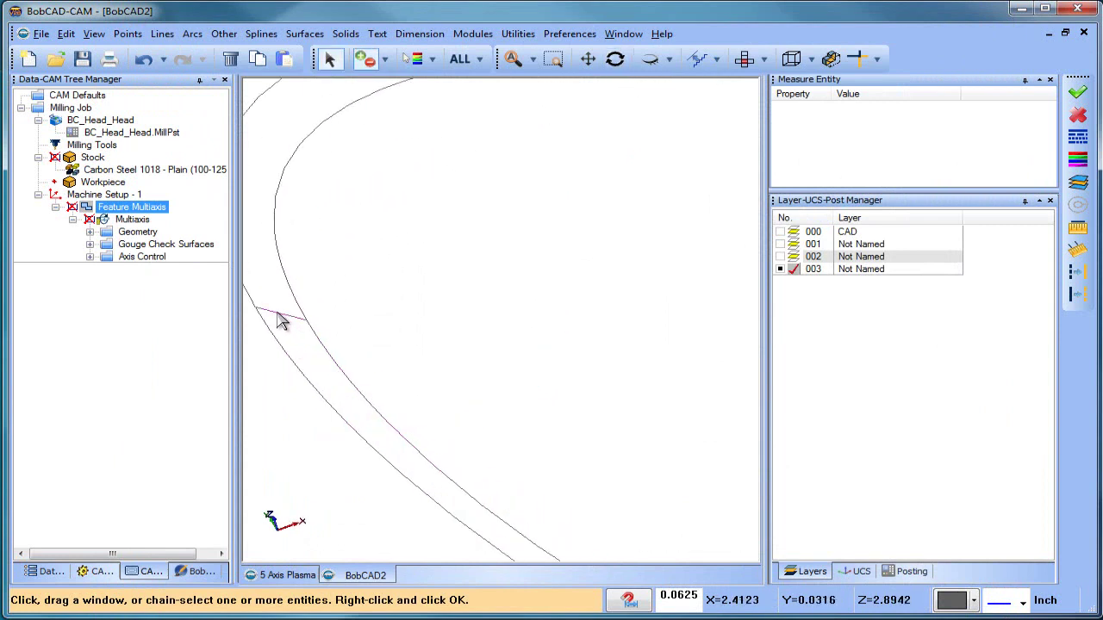
scroll(364, 318, "down", 2)
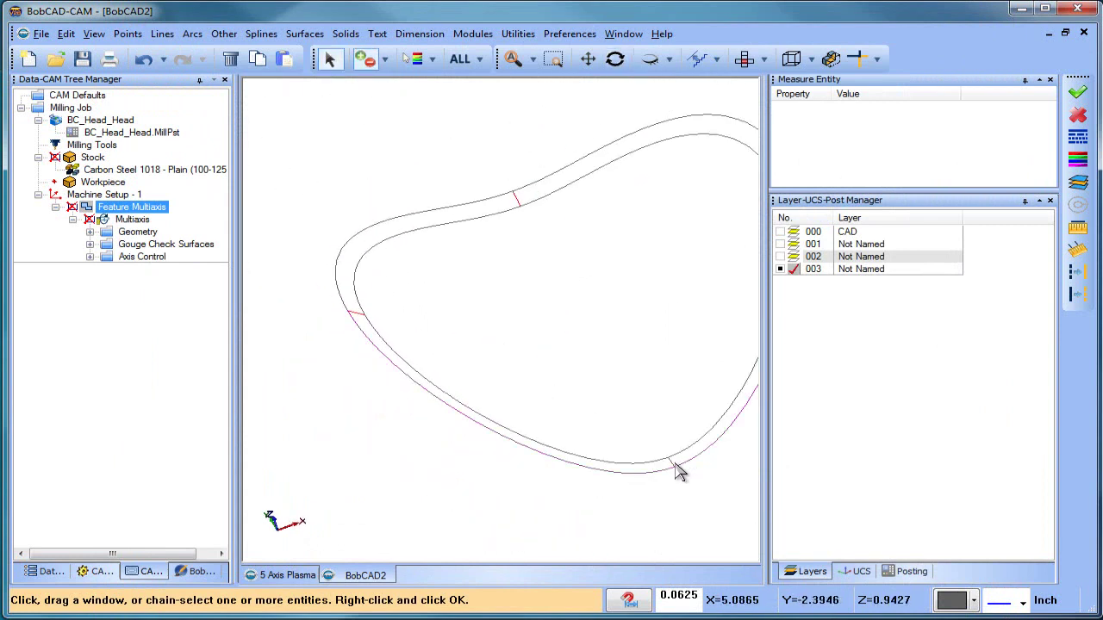
scroll(537, 356, "down", 3)
scroll(660, 271, "up", 5)
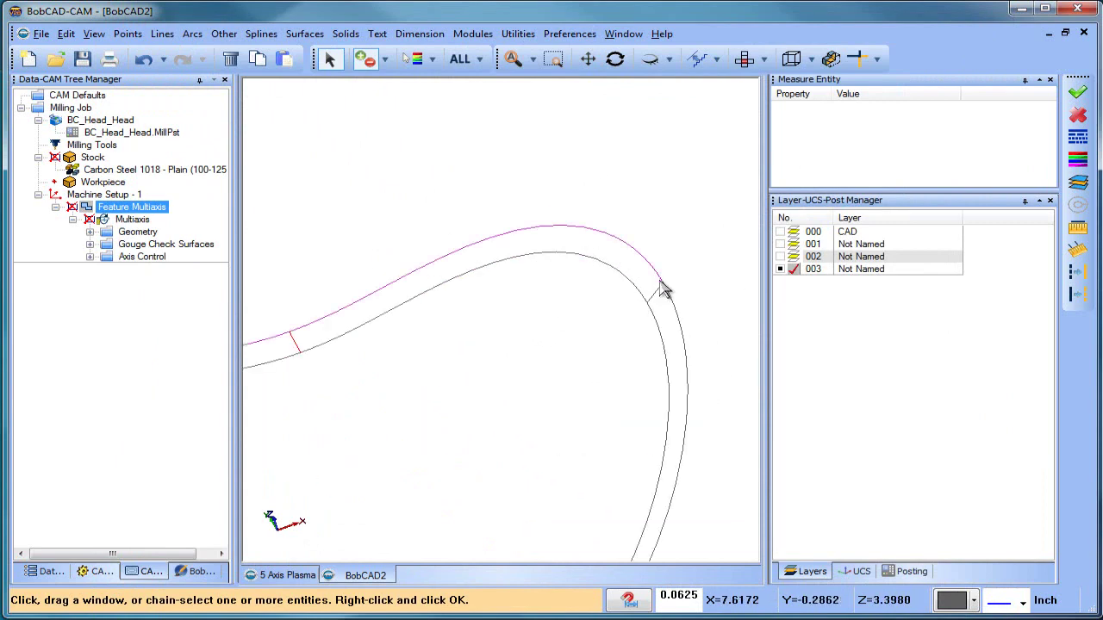
key("space")
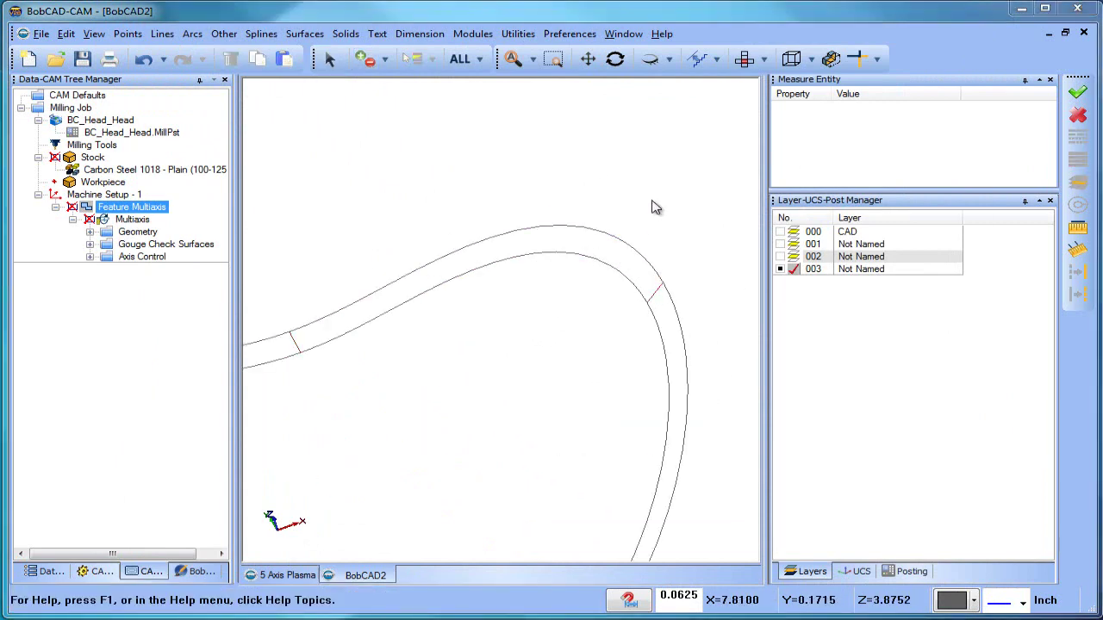
left_click(888, 598)
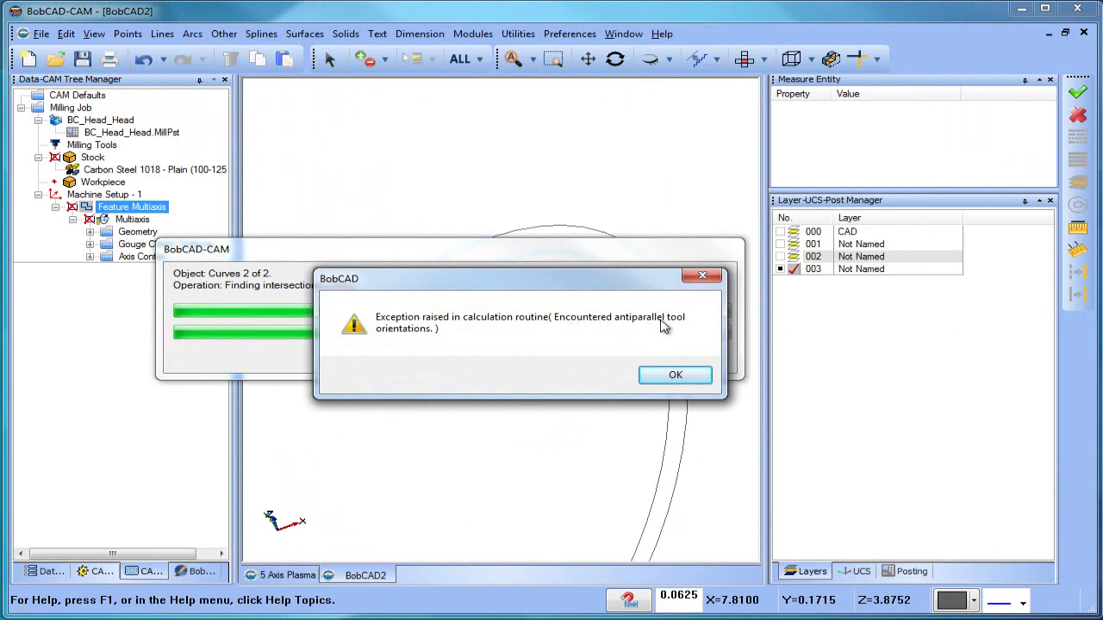
left_click(677, 376)
Step: Expand the Multiaxis geometry and review which lines are selected as orientation lines
left_click(131, 247)
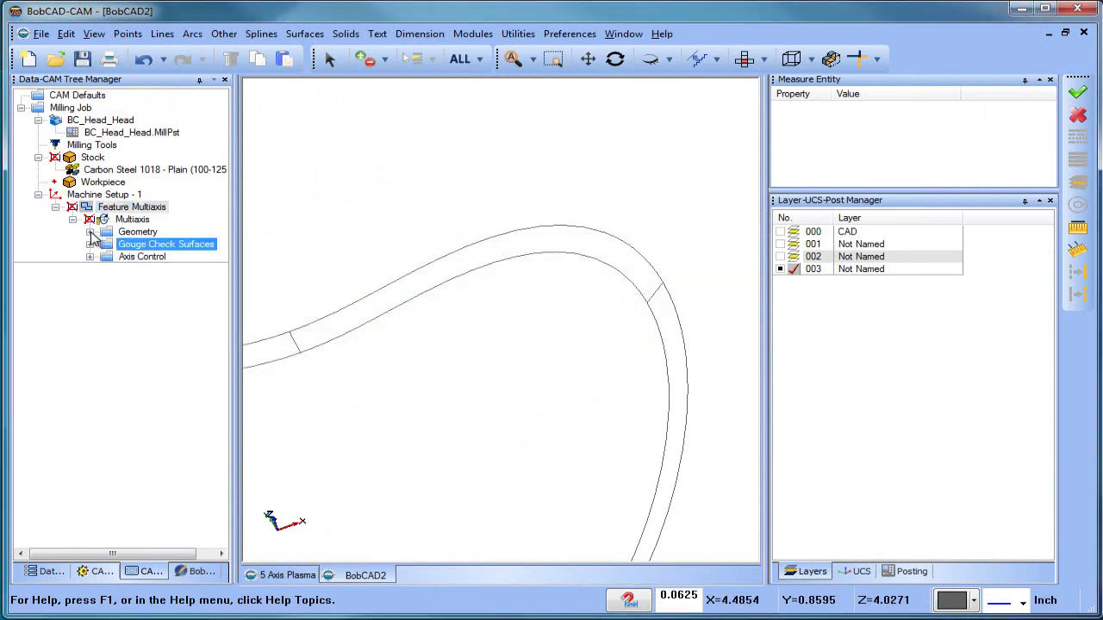
left_click(89, 232)
right_click(152, 270)
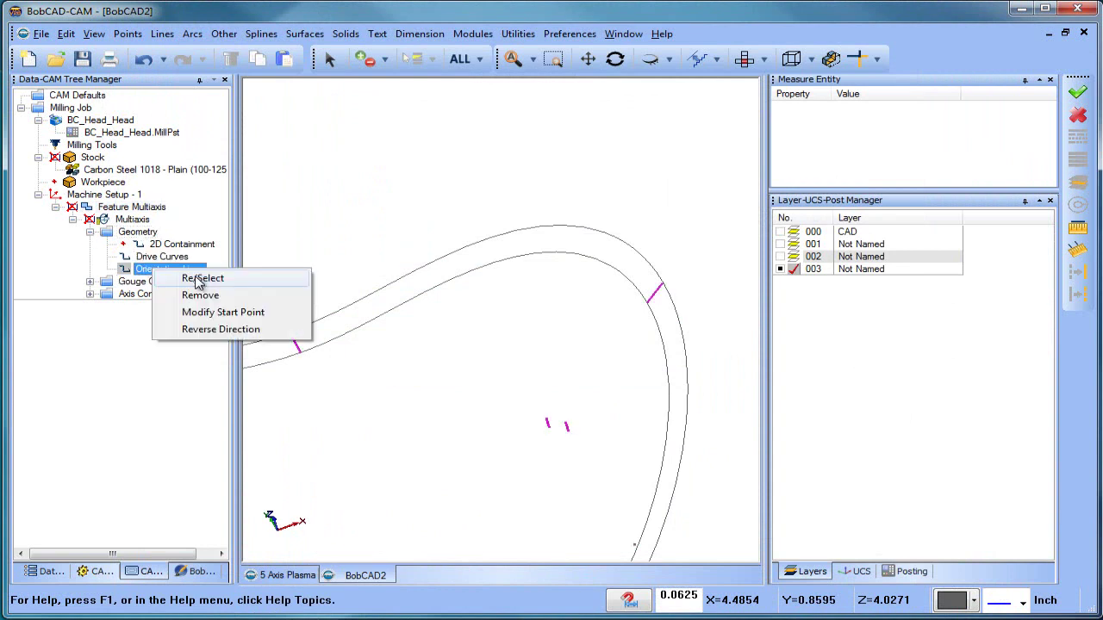
left_click(201, 278)
scroll(652, 303, "up", 3)
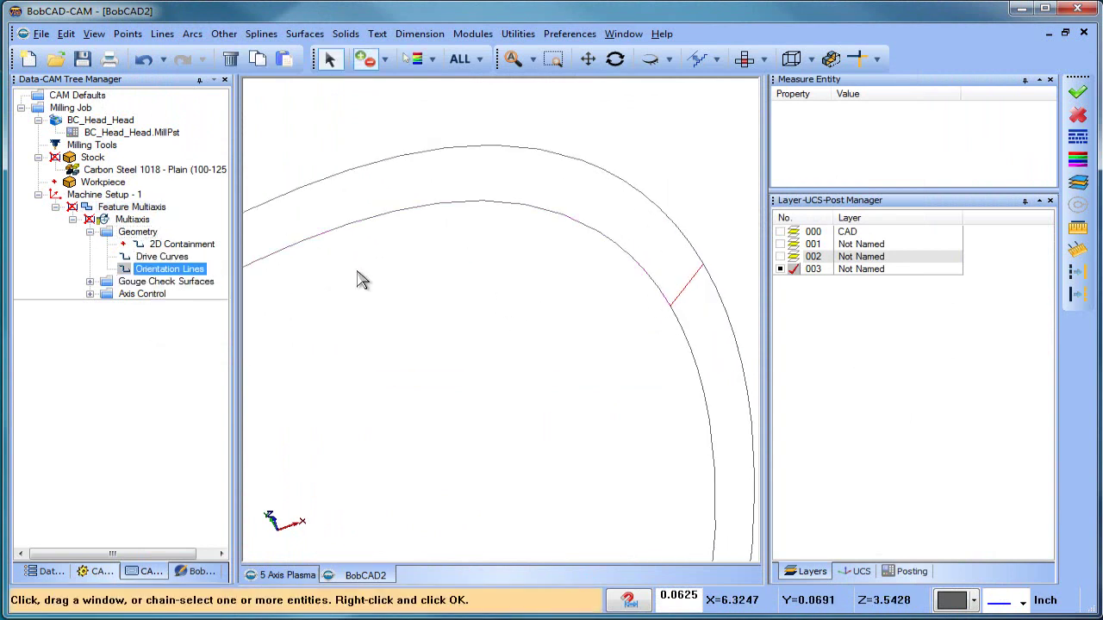
Step: Inspect the start points and directions of the orientation lines around the cutout with Modify Start Point
right_click(172, 269)
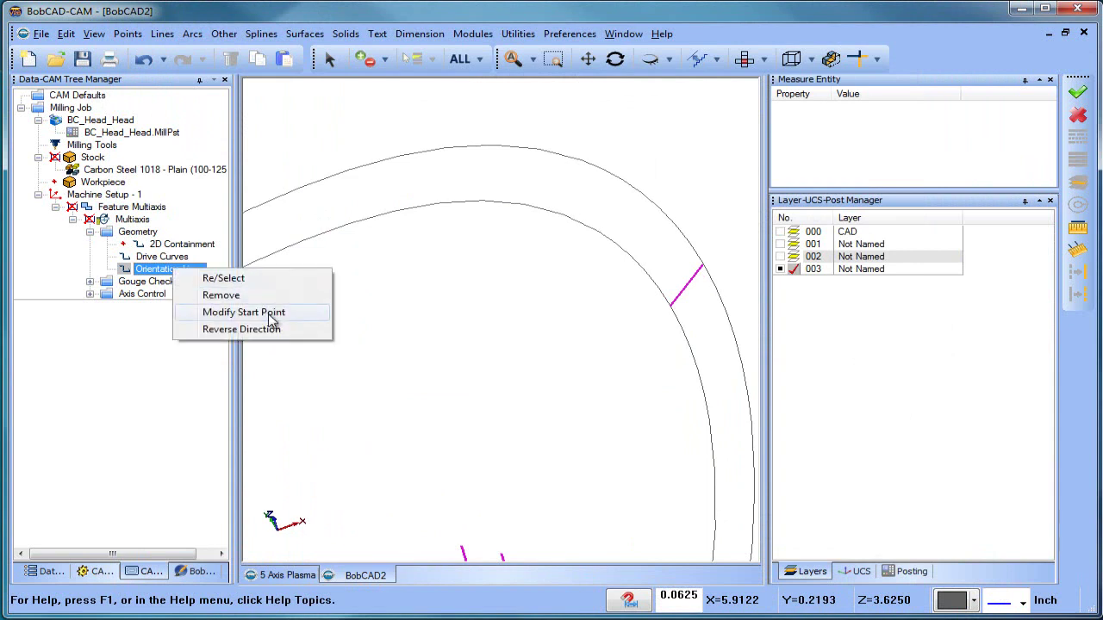
left_click(269, 315)
scroll(629, 306, "down", 3)
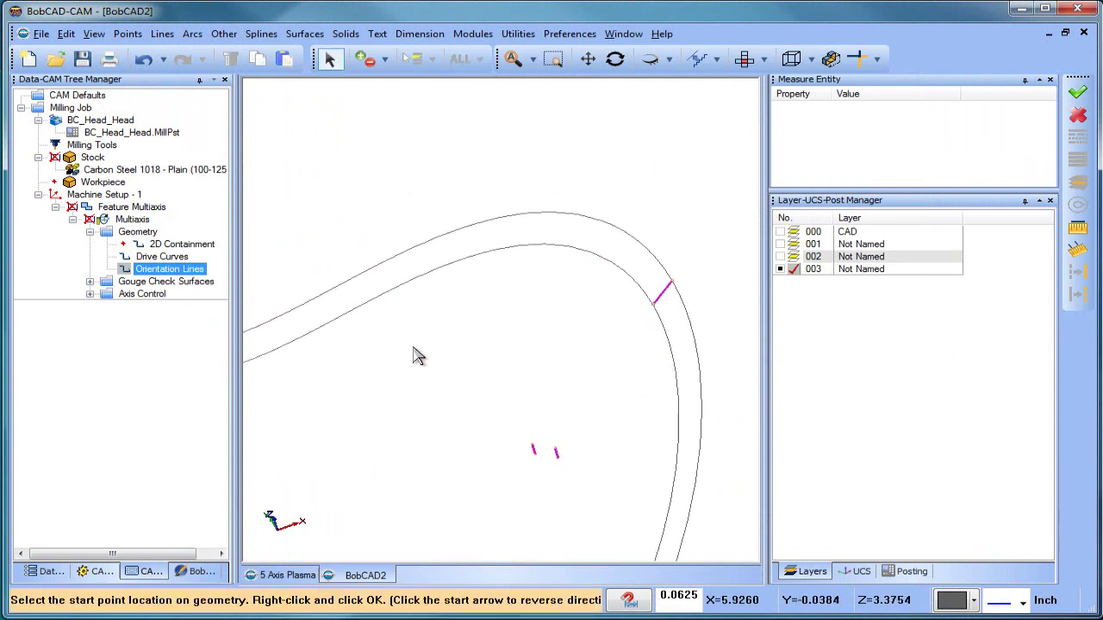
middle_click_drag(419, 384, 451, 288)
scroll(410, 286, "up", 2)
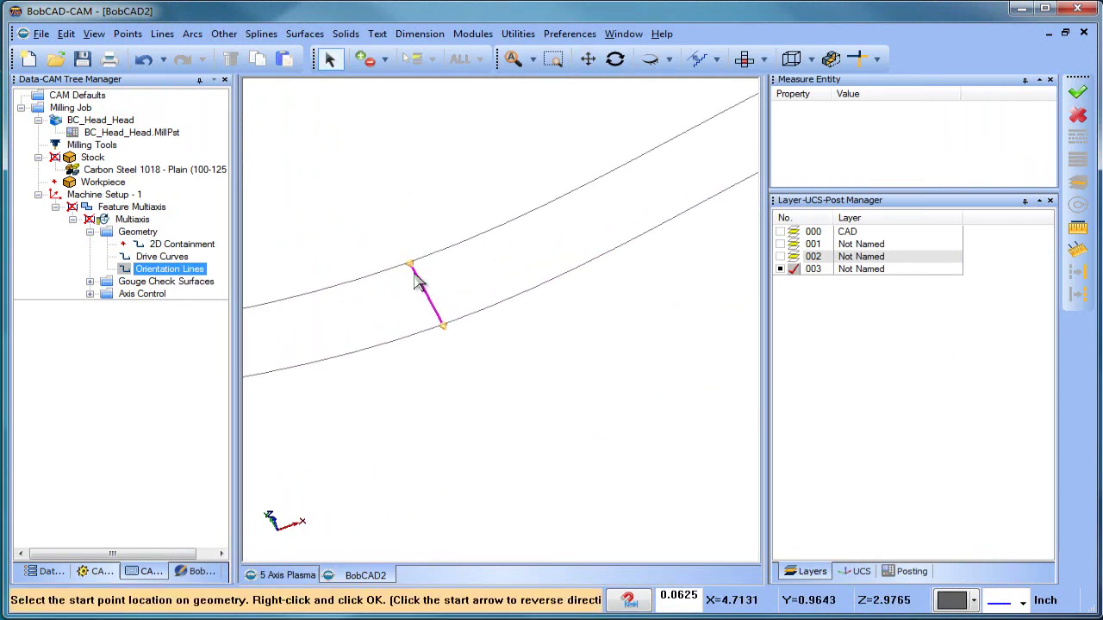
scroll(433, 316, "down", 5)
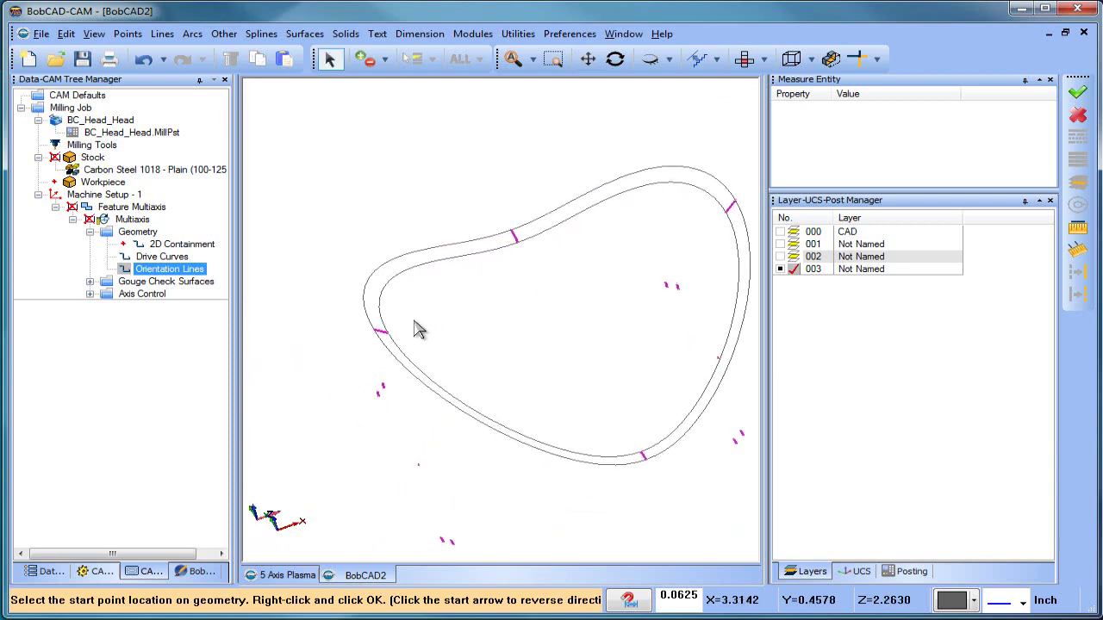
scroll(417, 329, "up", 3)
scroll(374, 345, "down", 3)
middle_click_drag(462, 332, 443, 285)
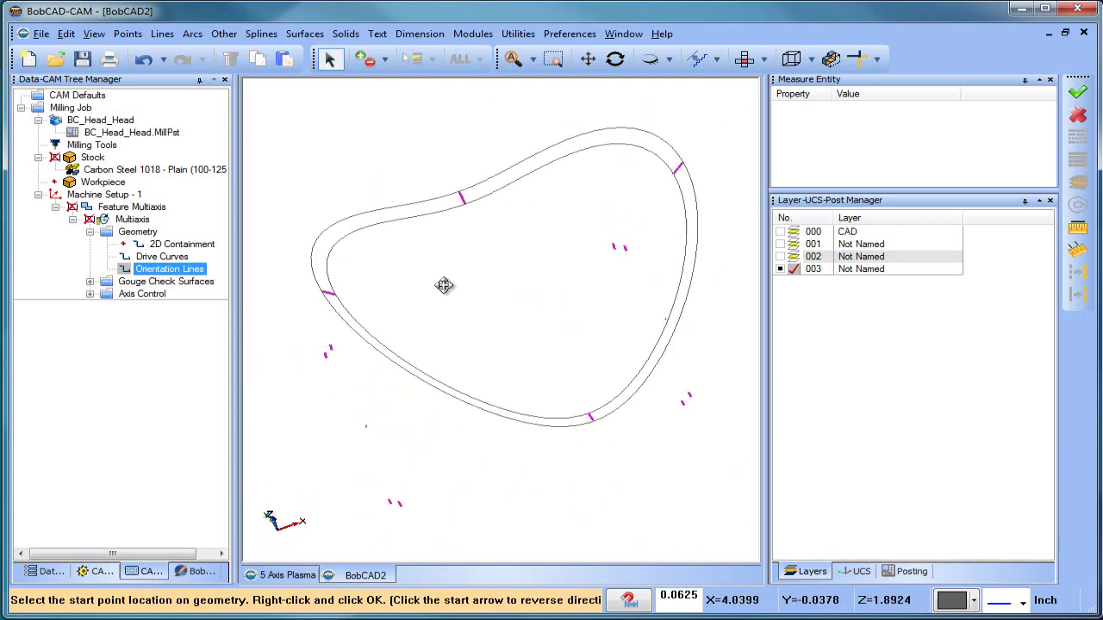
scroll(551, 342, "up", 3)
scroll(507, 465, "up", 2)
scroll(533, 316, "down", 4)
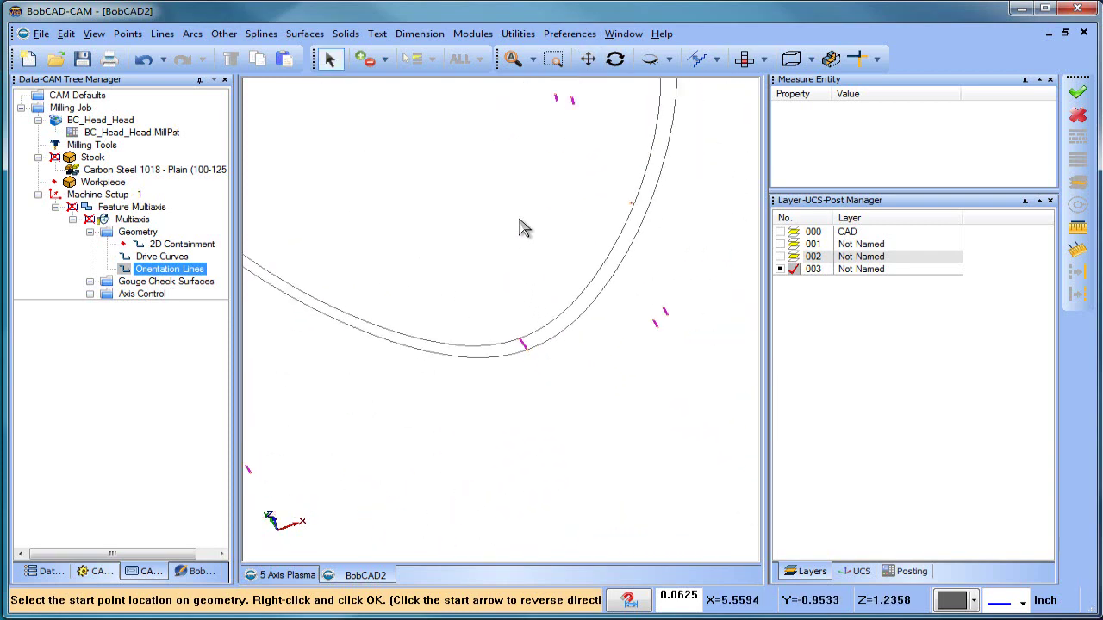
middle_click_drag(525, 240, 483, 436)
Step: Highlight the feature's drive curves to check which contours are selected
left_click(184, 259)
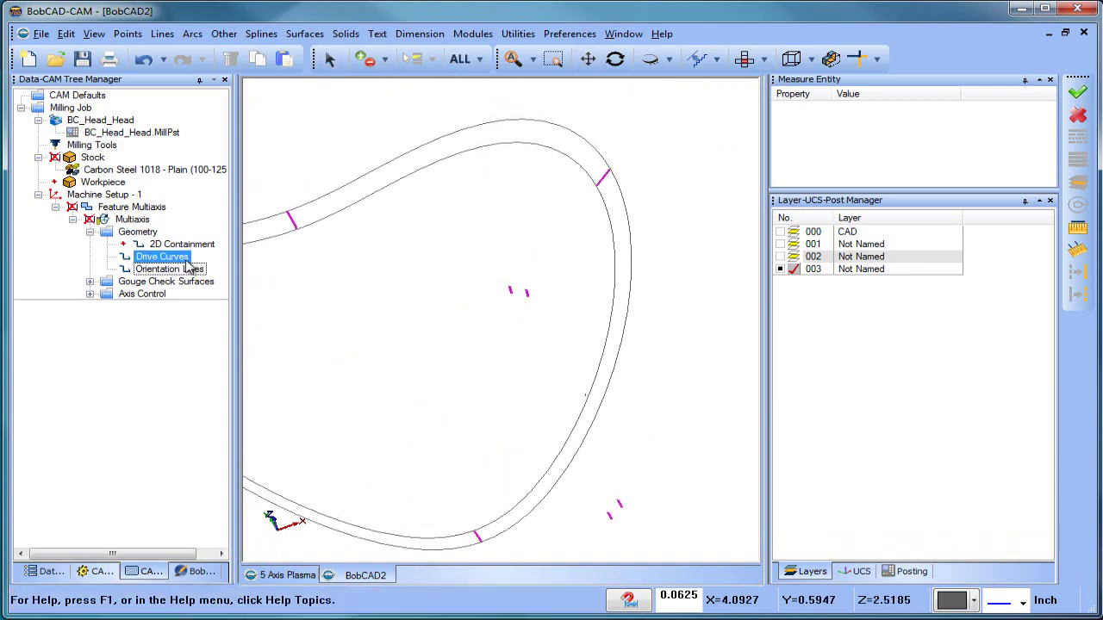
scroll(482, 320, "down", 2)
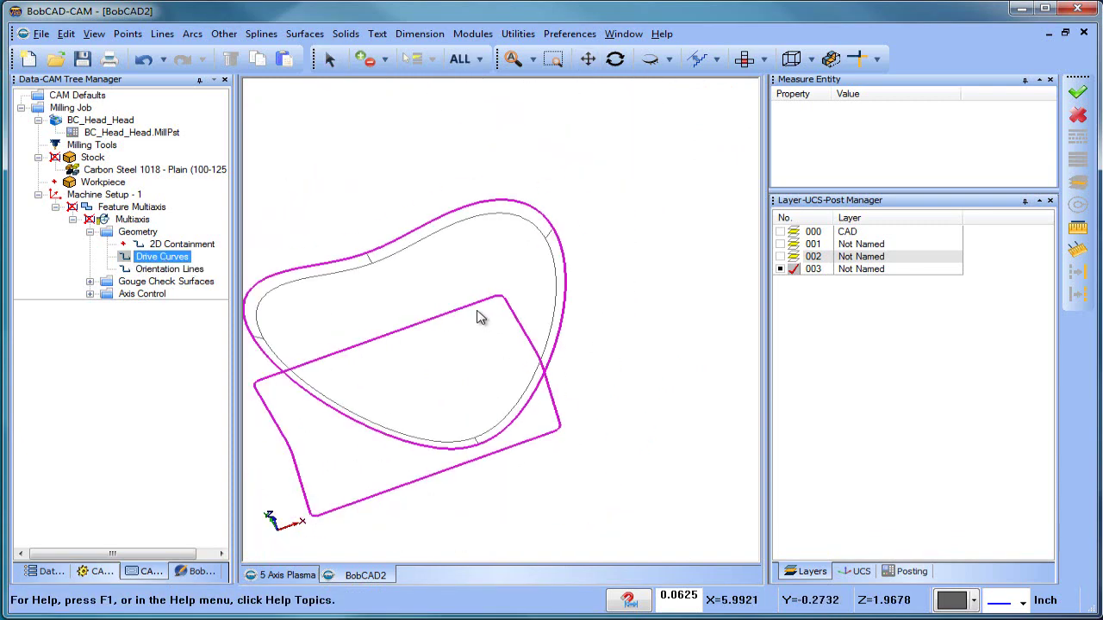
right_click(166, 263)
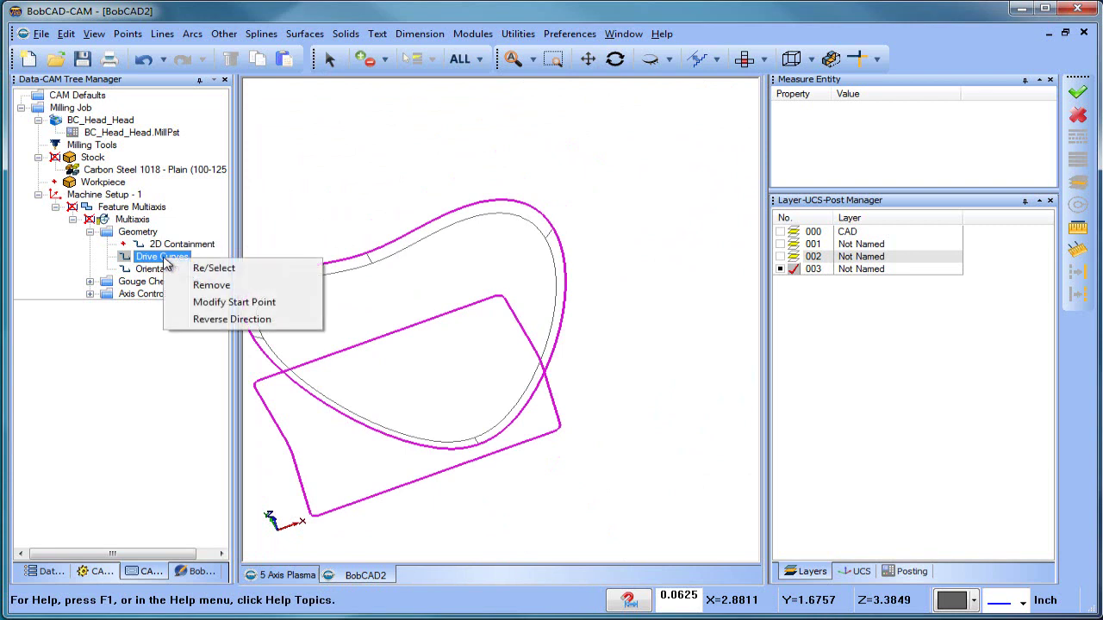
Step: Remove the current orientation lines and reselect only the four short connecting lines around the pipe's large cutout
left_click(151, 271)
right_click(151, 271)
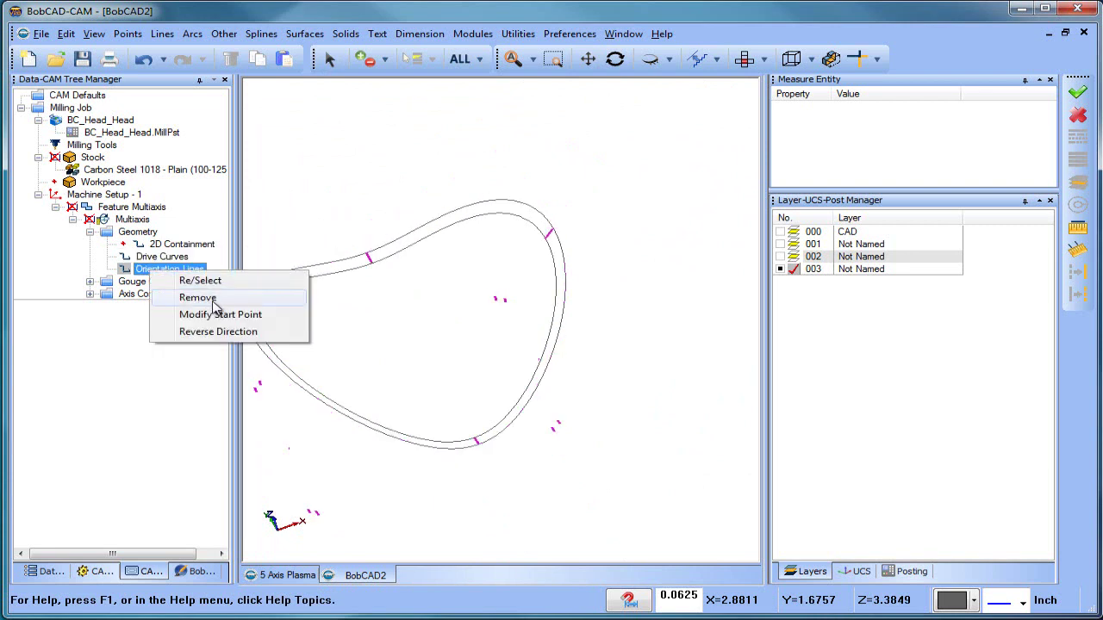
left_click(215, 298)
right_click(219, 274)
left_click(237, 276)
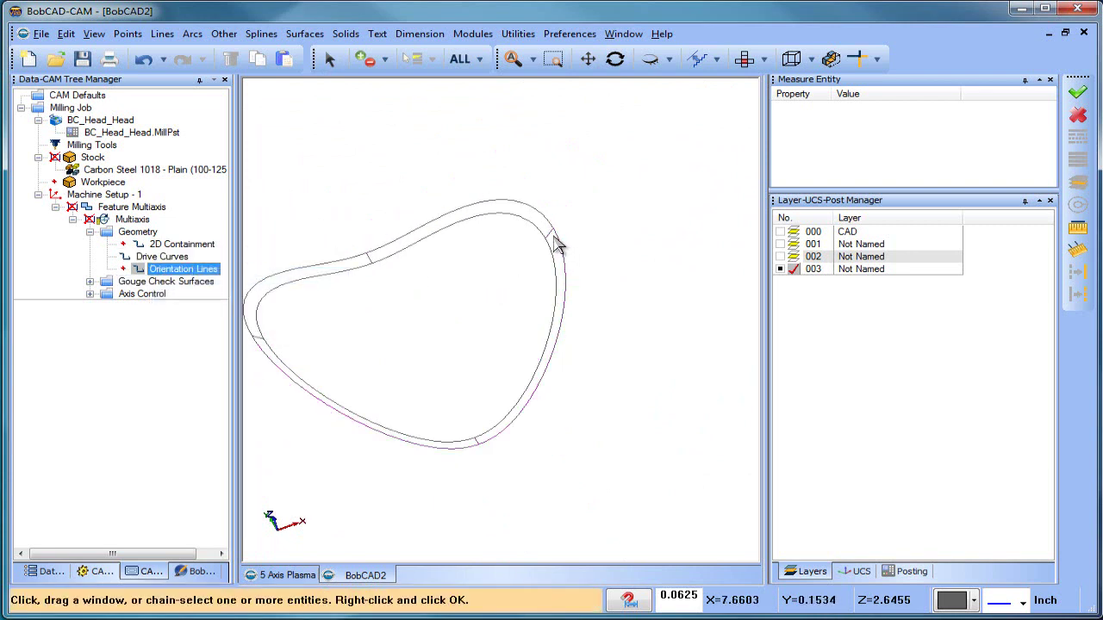
left_click(373, 255)
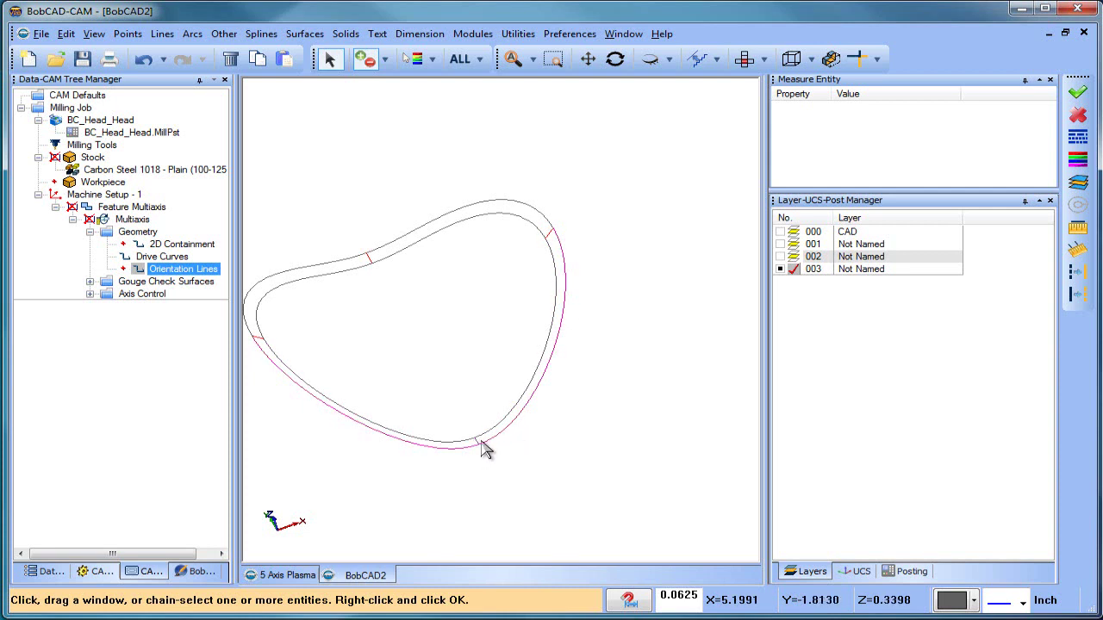
left_click(479, 442)
key("space")
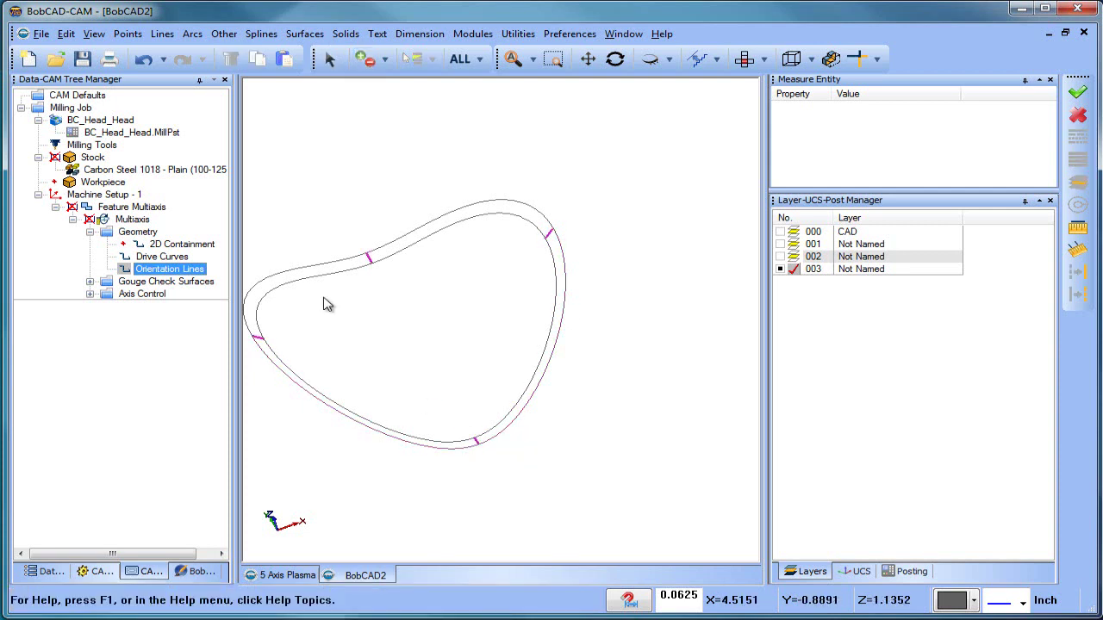
Step: Remove the current drive curves and reselect only the outer contour of the pipe's large cutout
left_click(180, 258)
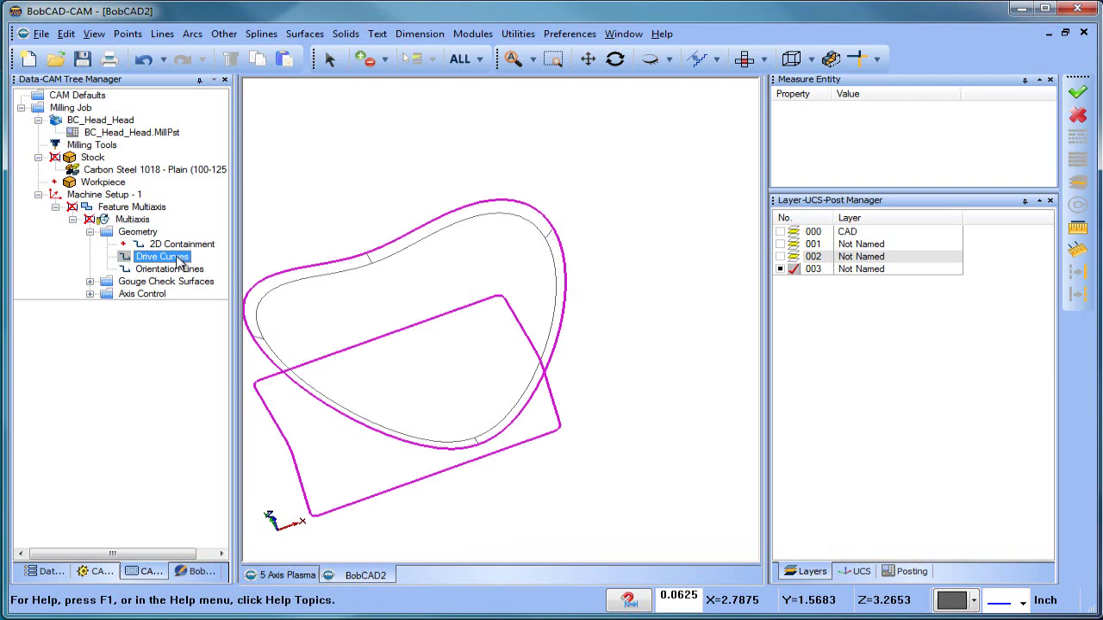
left_click(161, 272)
left_click(161, 258)
right_click(175, 261)
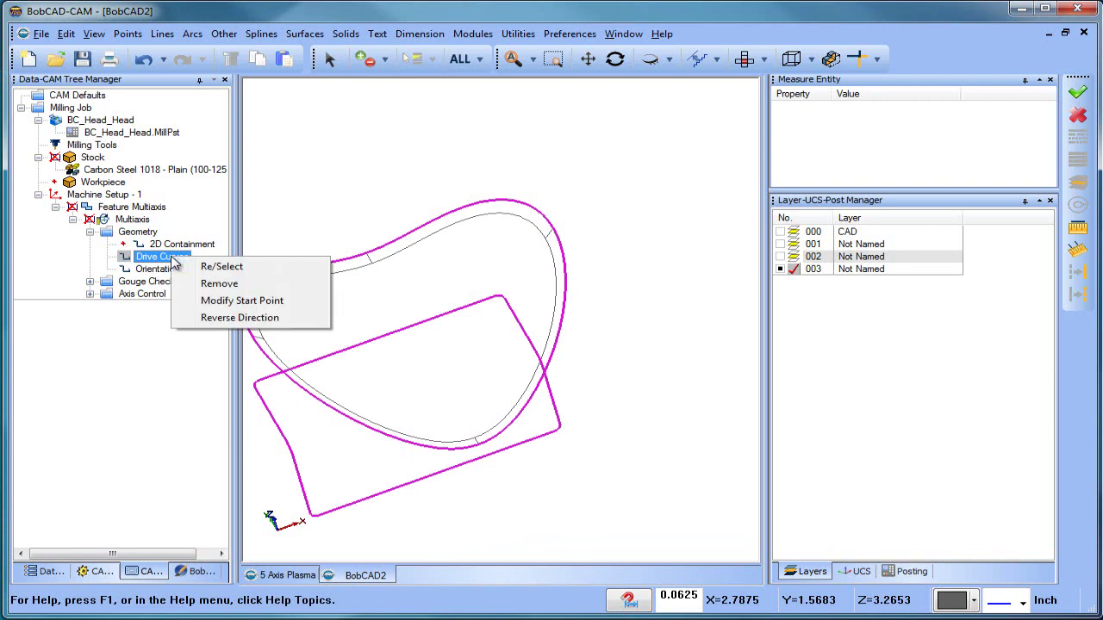
left_click(216, 286)
right_click(177, 257)
left_click(217, 269)
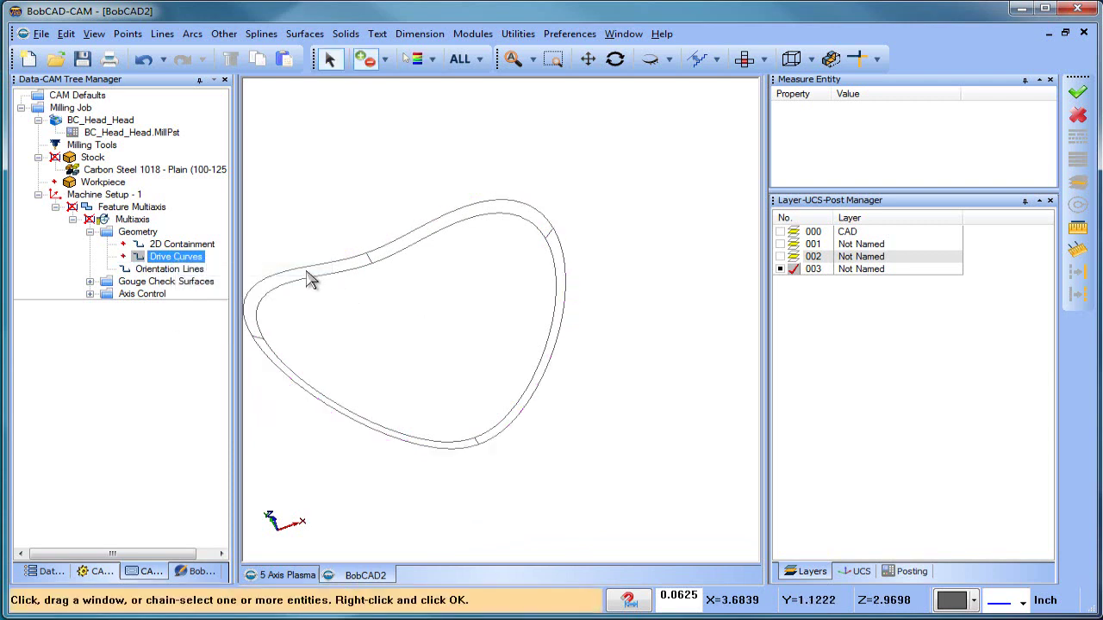
left_click(308, 272)
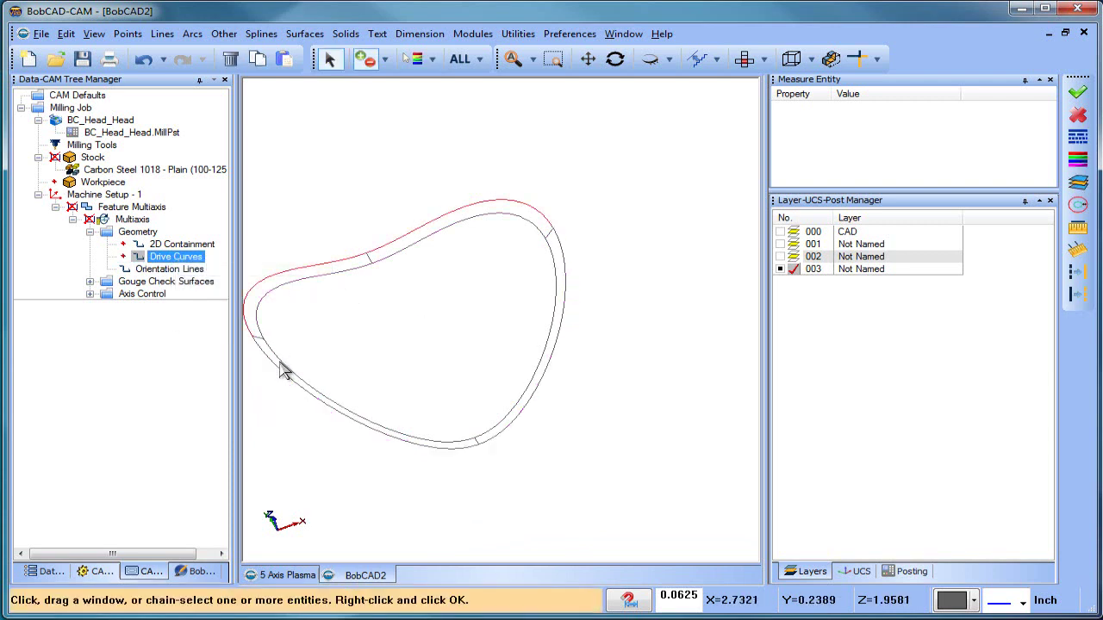
right_click(383, 338)
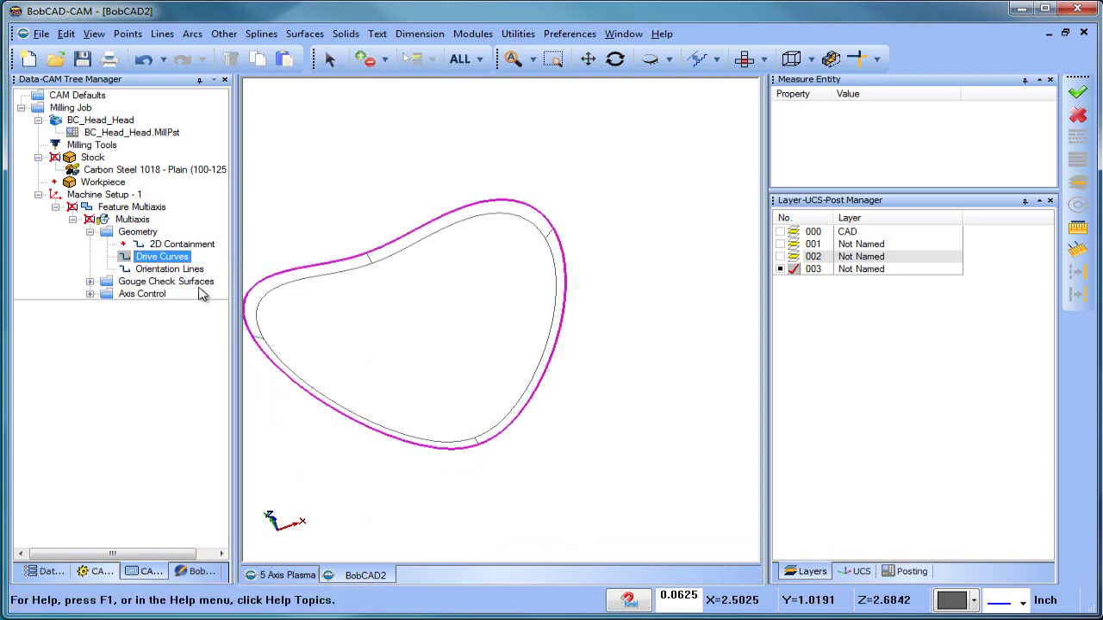
Step: Examine the start point and direction of each of the four reselected orientation lines with Modify Start Point
right_click(169, 269)
left_click(268, 314)
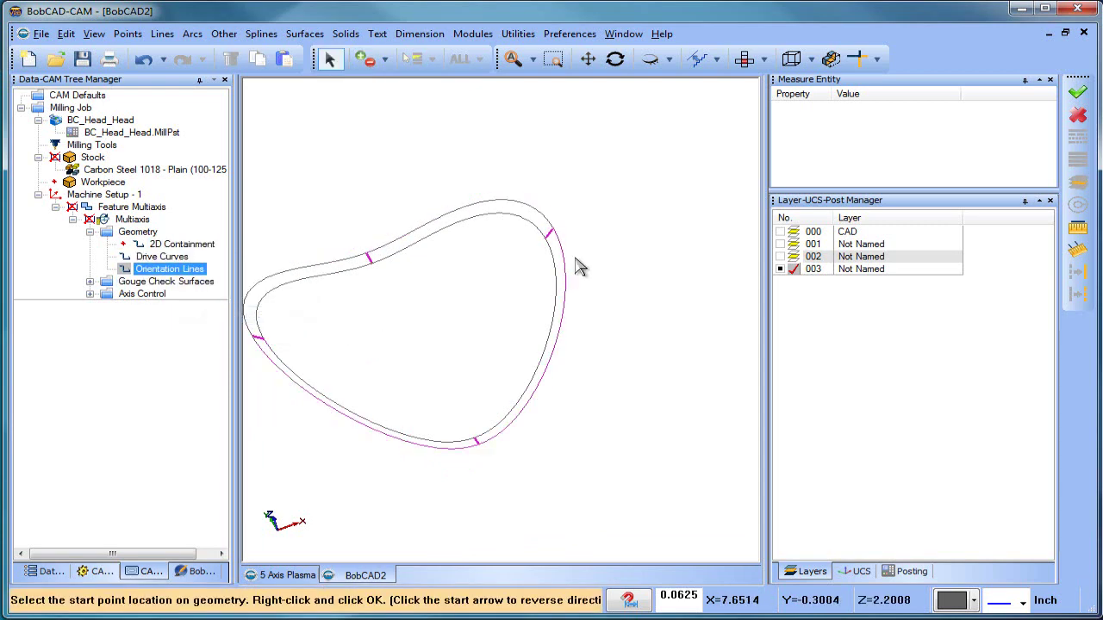
scroll(509, 229, "up", 3)
scroll(457, 262, "down", 4)
scroll(470, 327, "up", 5)
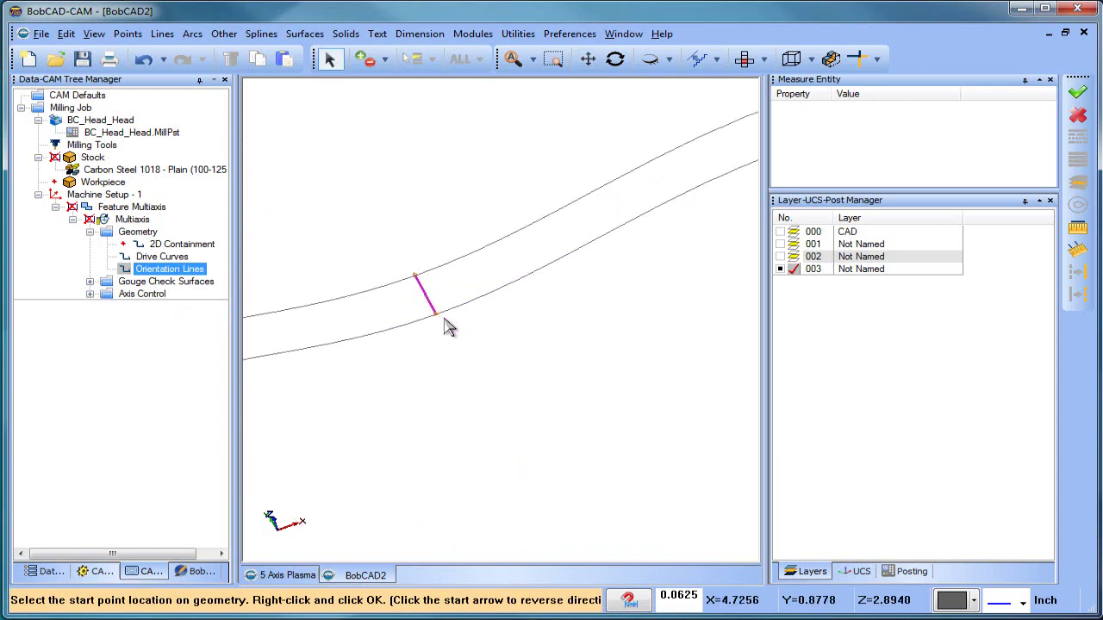
scroll(423, 439, "down", 4)
scroll(401, 327, "up", 6)
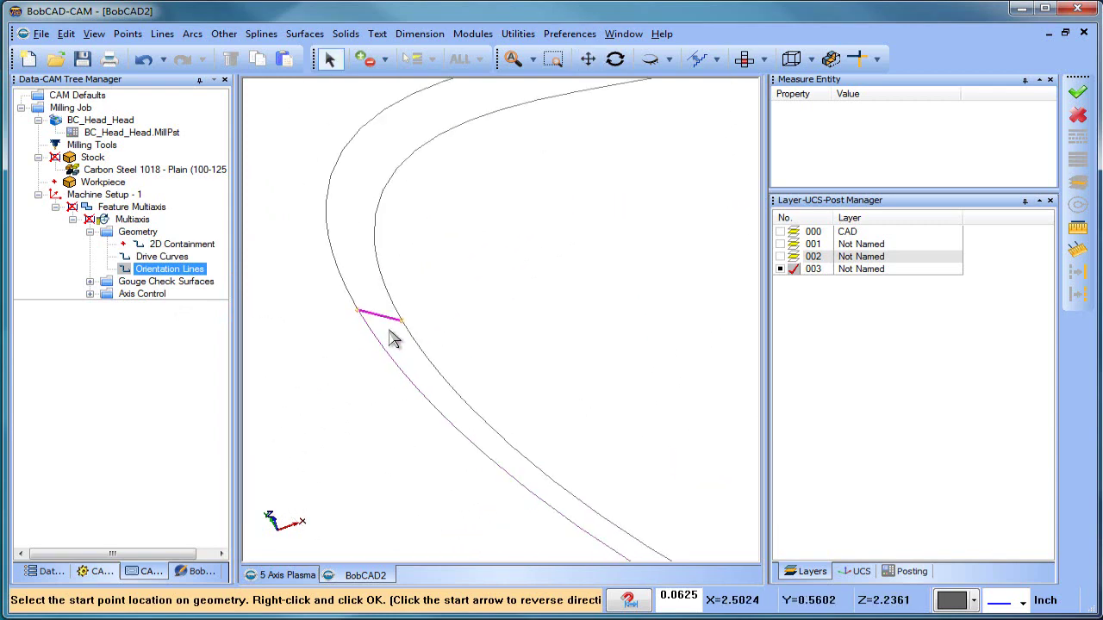
scroll(422, 319, "down", 3)
scroll(603, 435, "up", 5)
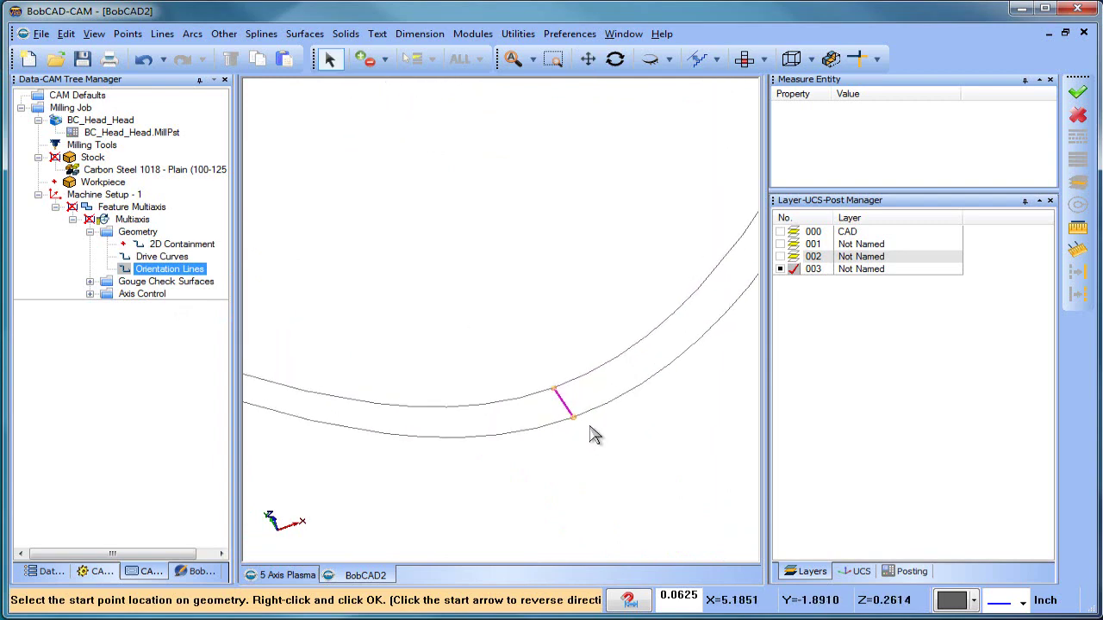
scroll(593, 435, "down", 1)
scroll(586, 427, "up", 4)
scroll(589, 405, "down", 4)
scroll(573, 409, "up", 1)
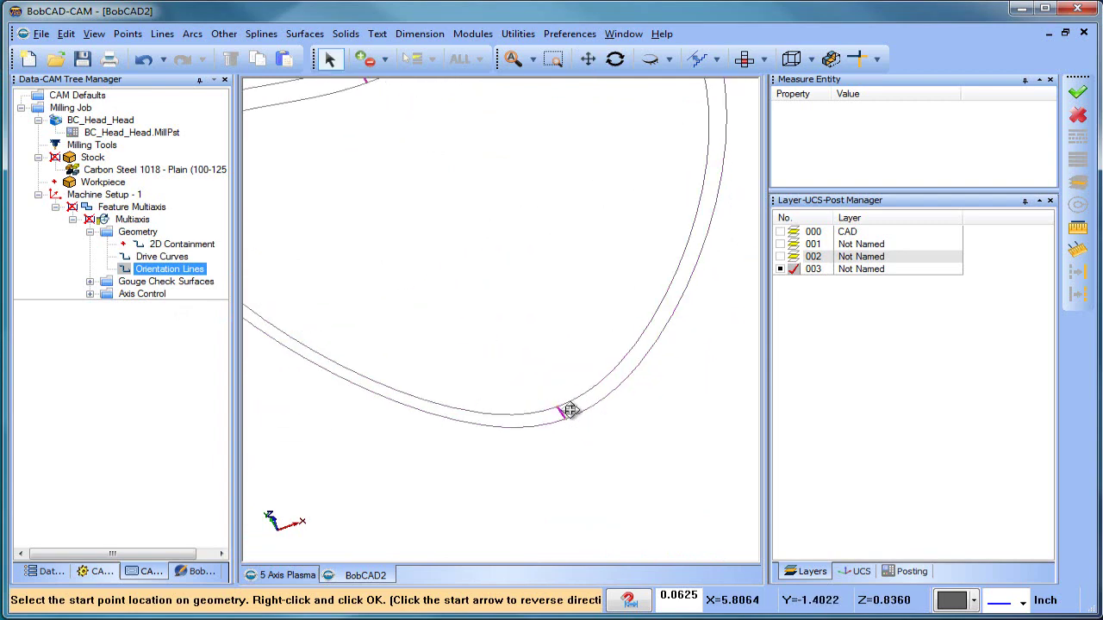
scroll(628, 215, "down", 3)
scroll(628, 190, "up", 3)
scroll(517, 302, "down", 4)
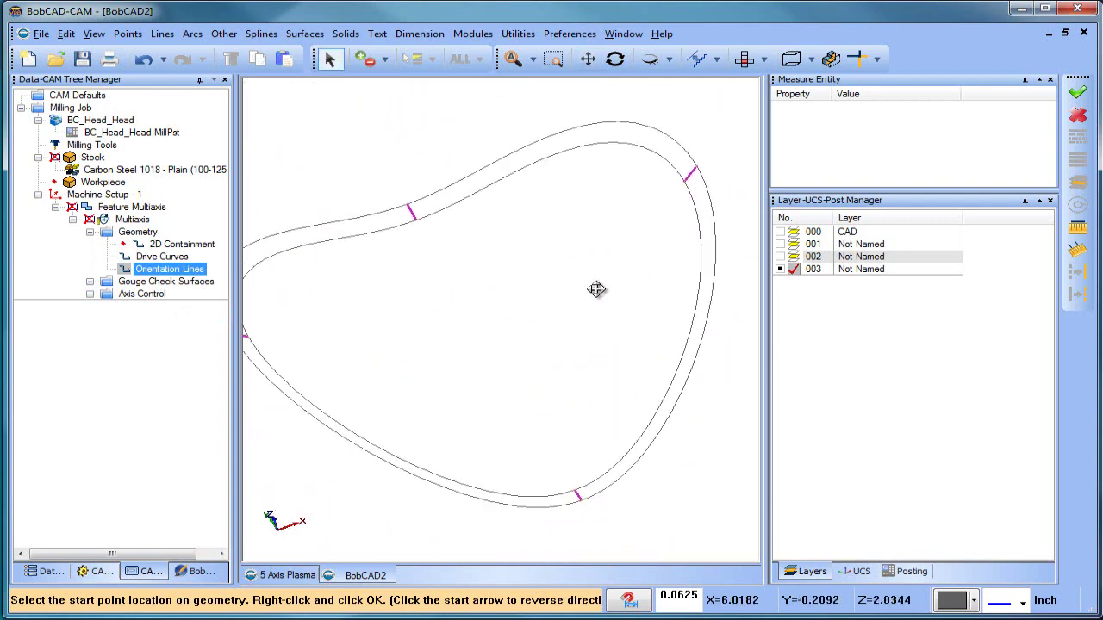
scroll(596, 290, "down", 1)
left_click(137, 232)
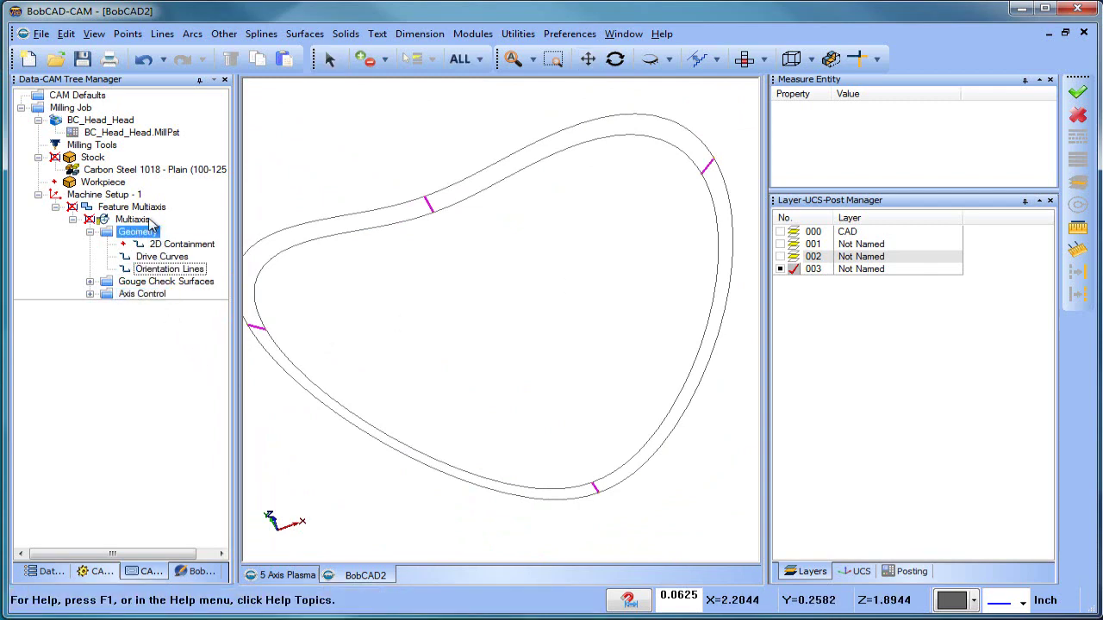
Step: Compute the toolpath of the Multiaxis feature with the reselected geometry
right_click(131, 206)
left_click(194, 220)
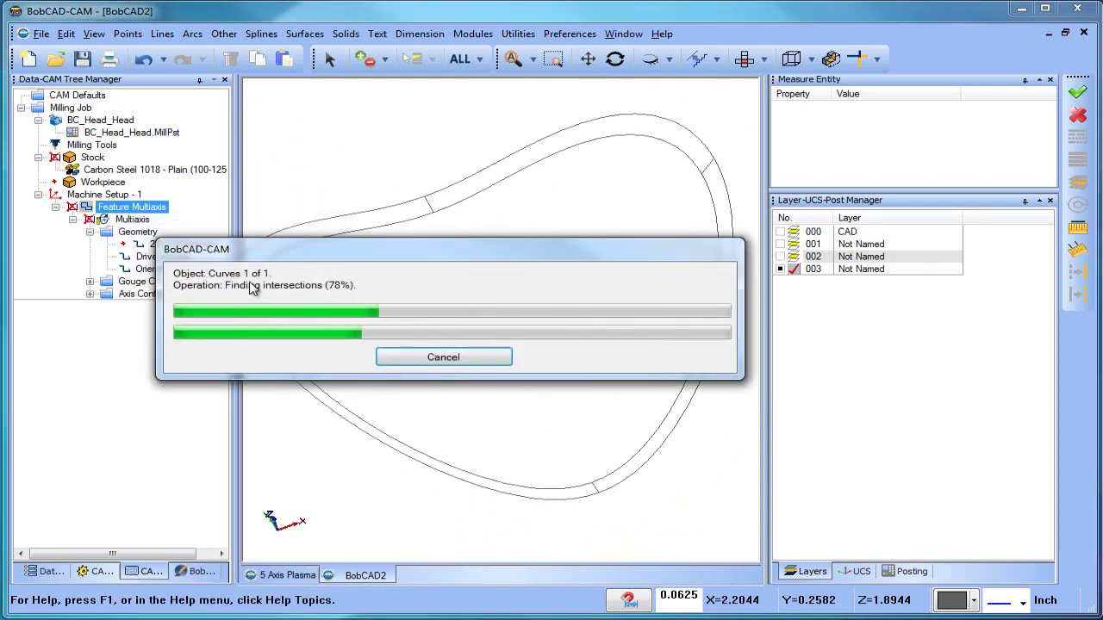
left_click(136, 245)
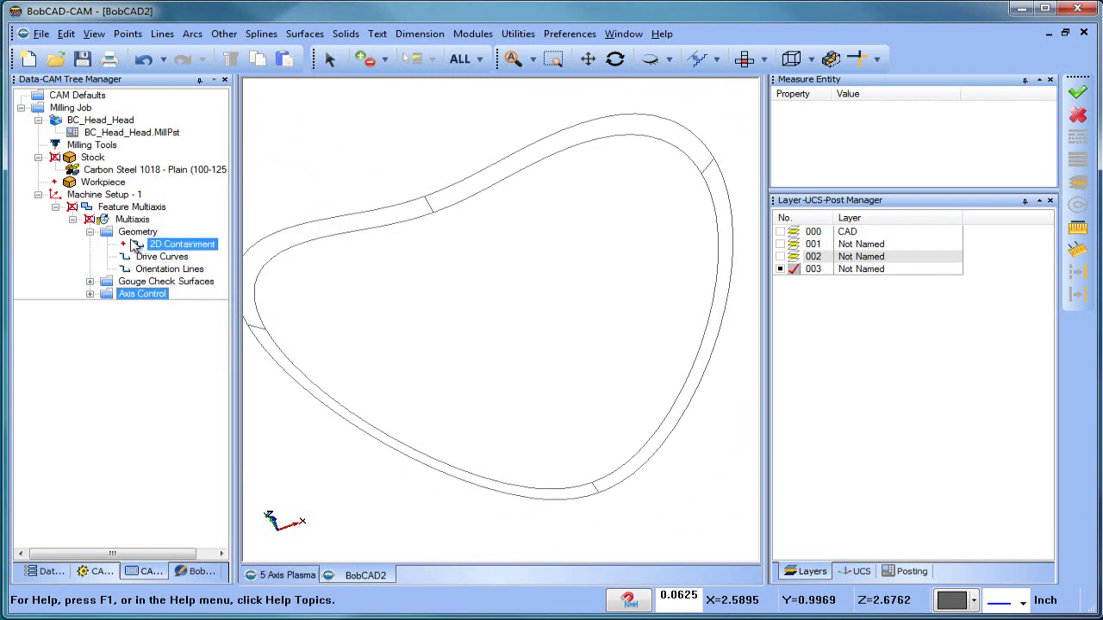
Step: Show layer 002 and examine the computed toolpath around the large cutout on the pipe model
middle_click_drag(473, 342, 527, 379)
left_click(780, 257)
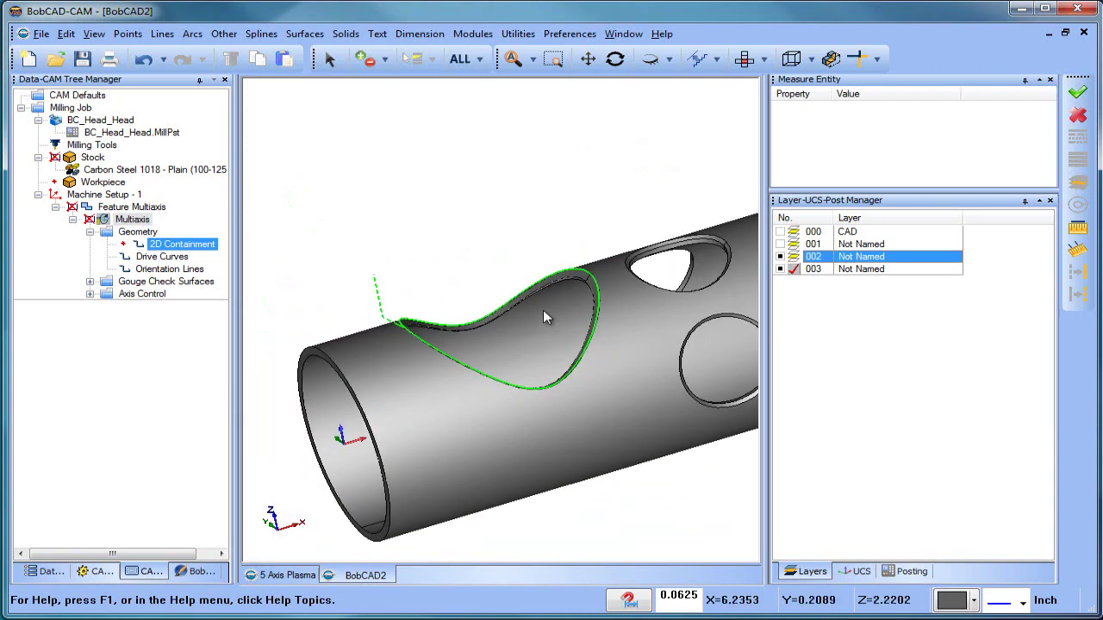
scroll(542, 310, "down", 1)
middle_click_drag(549, 333, 445, 302)
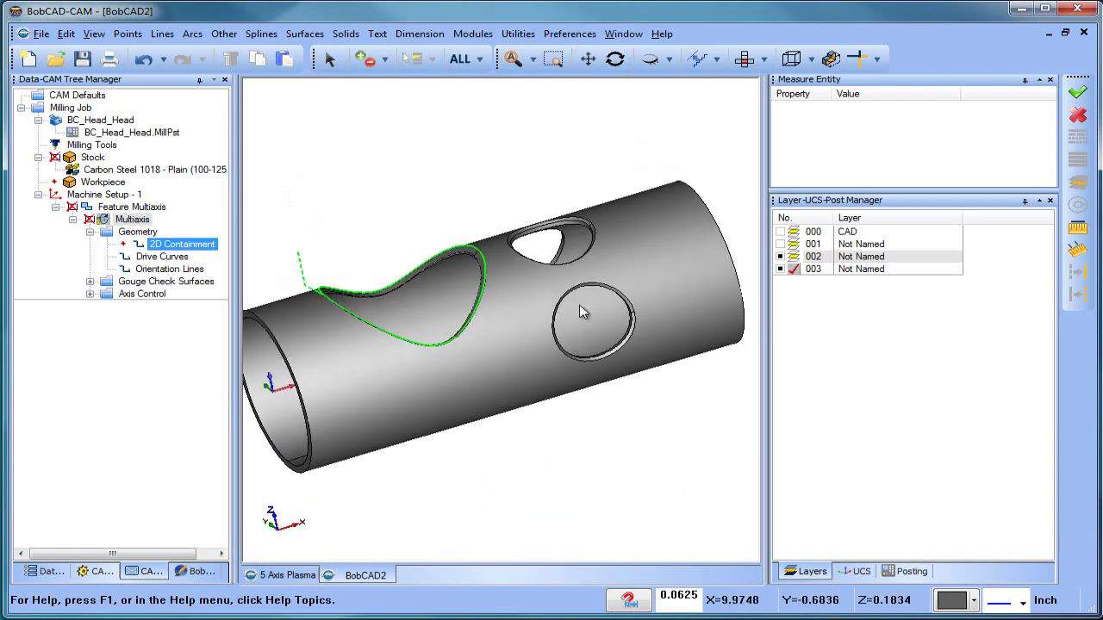
Step: Hide the pipe layer, view layers 001 and CAD with the square tube, and leave only layer 003 visible
left_click(781, 257)
left_click(781, 244)
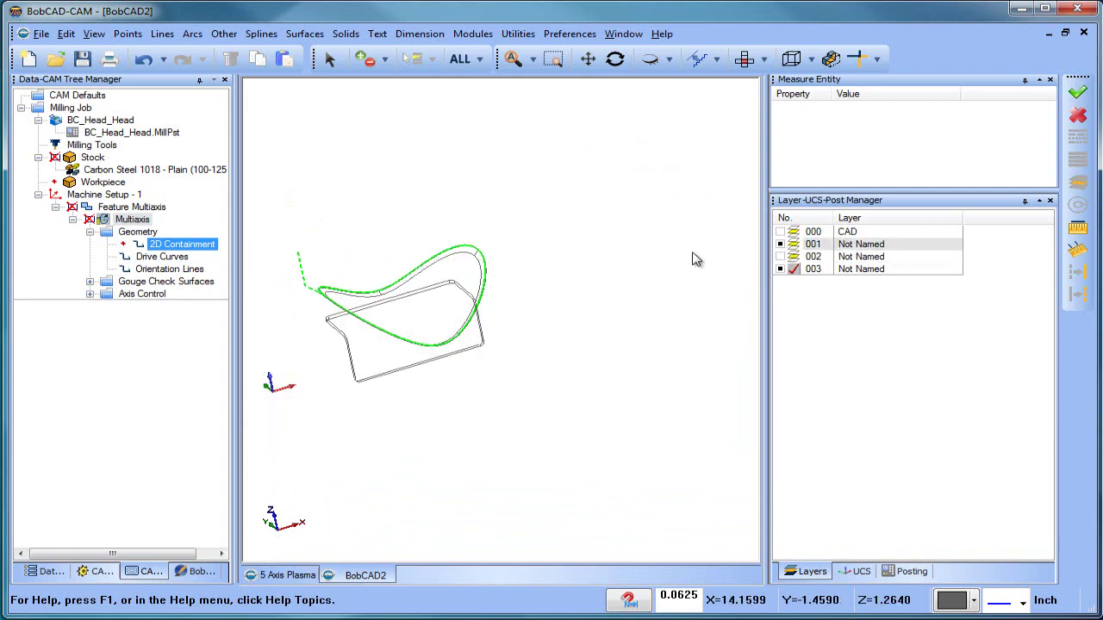
left_click(781, 257)
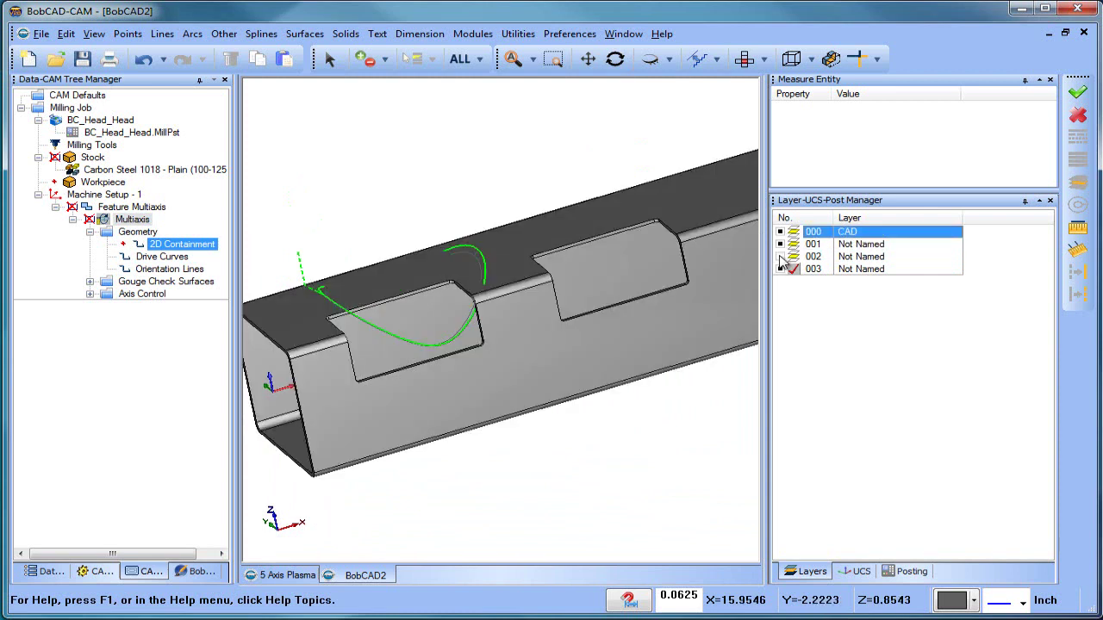
left_click(781, 232)
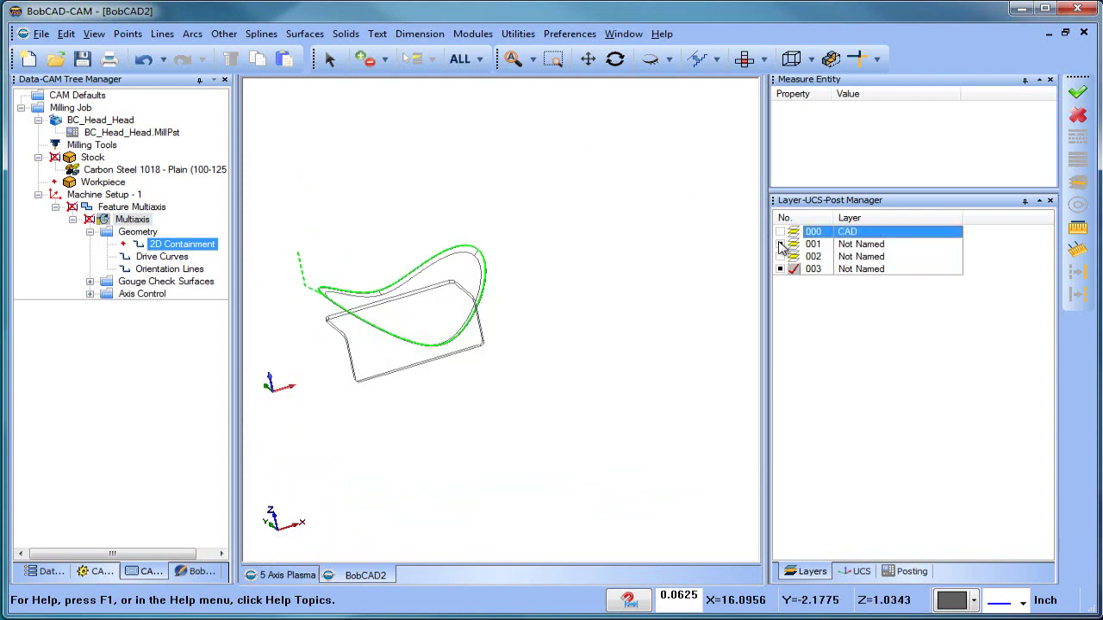
left_click(781, 243)
scroll(559, 234, "down", 2)
middle_click_drag(522, 286, 566, 337)
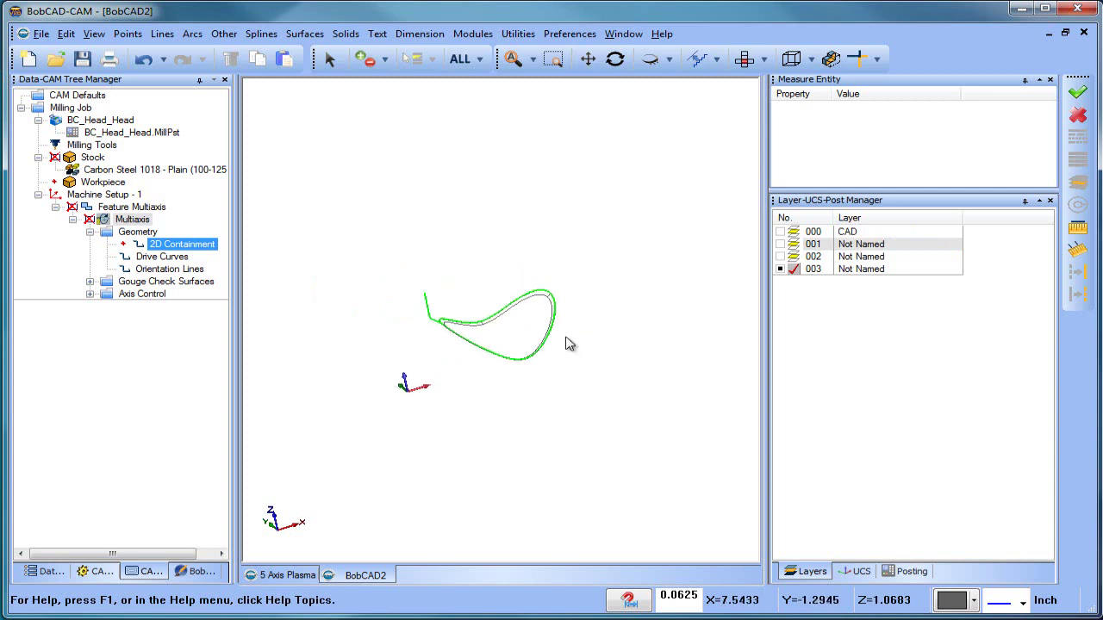